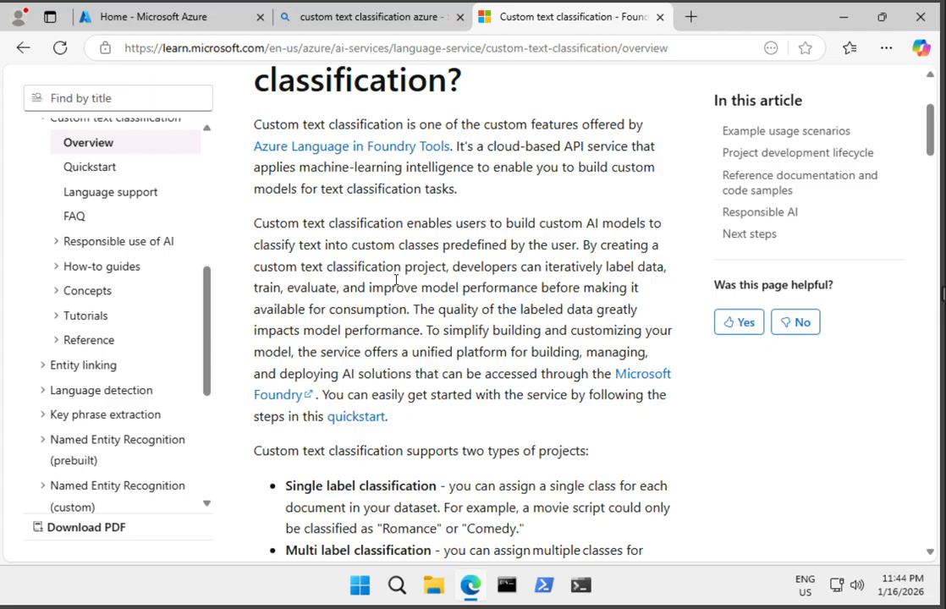
# Return to the Azure portal home page and search the resource creation catalogue for "language service"
pyautogui.scroll(-2, 396, 279)
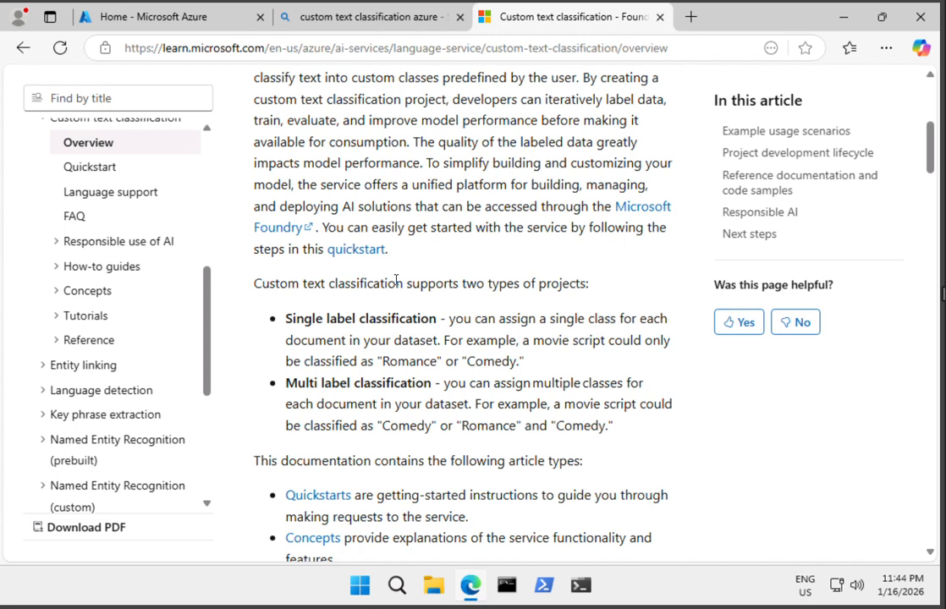
pyautogui.click(180, 28)
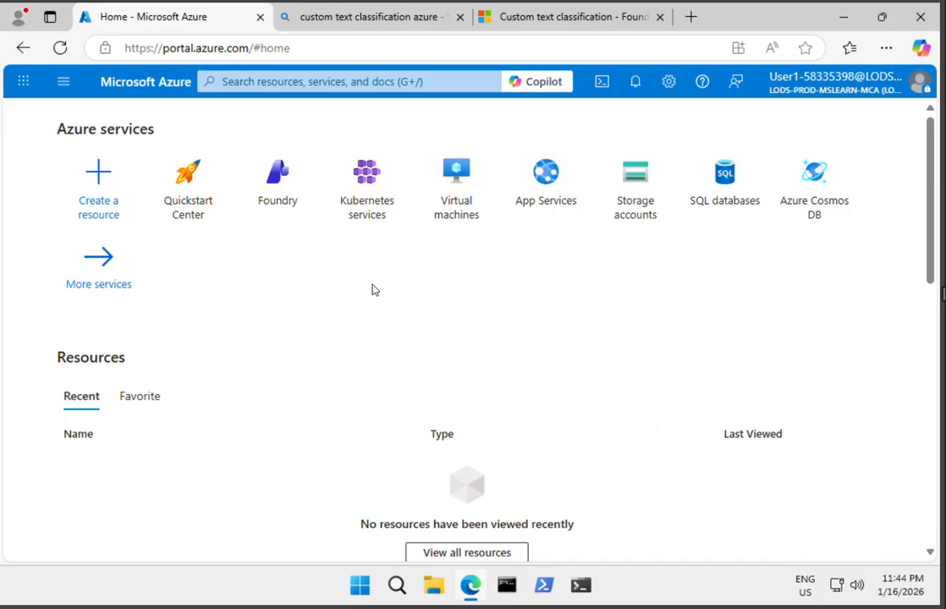
pyautogui.click(99, 177)
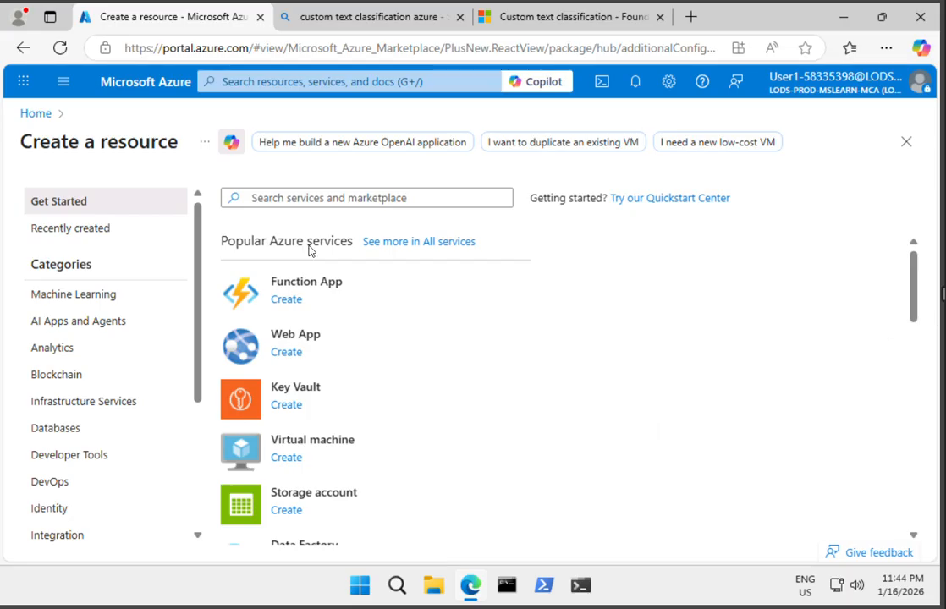
pyautogui.click(284, 196)
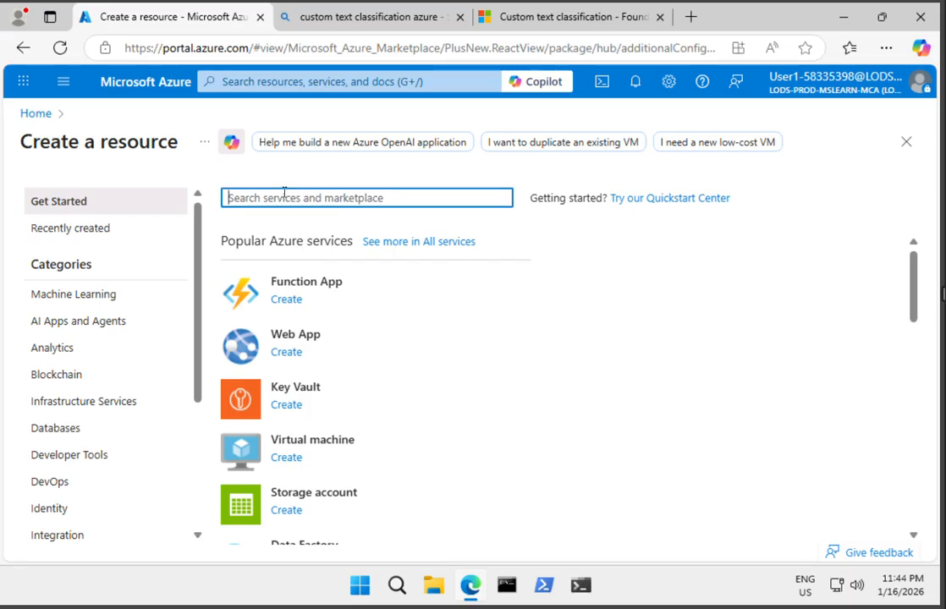
pyautogui.write('lan')
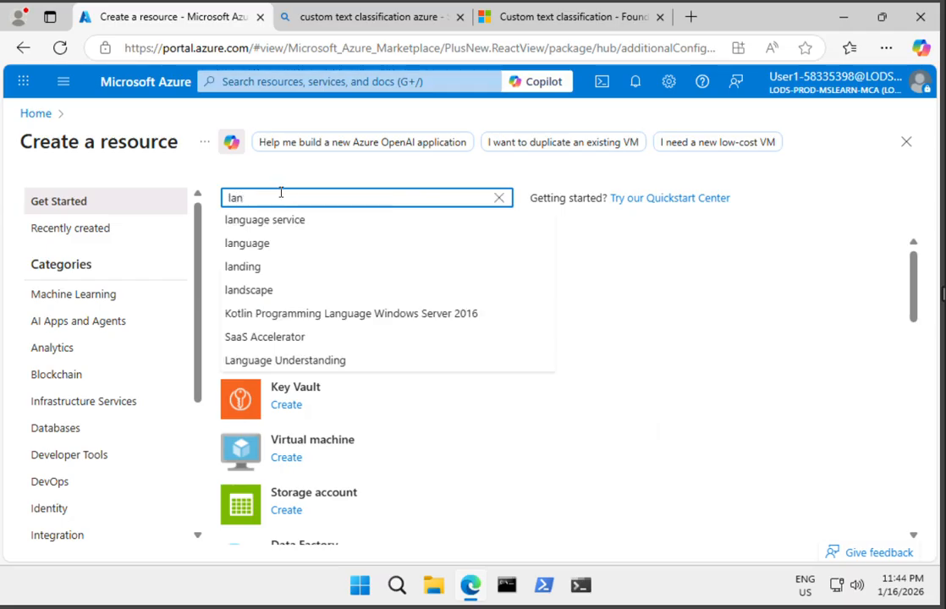
pyautogui.click(284, 220)
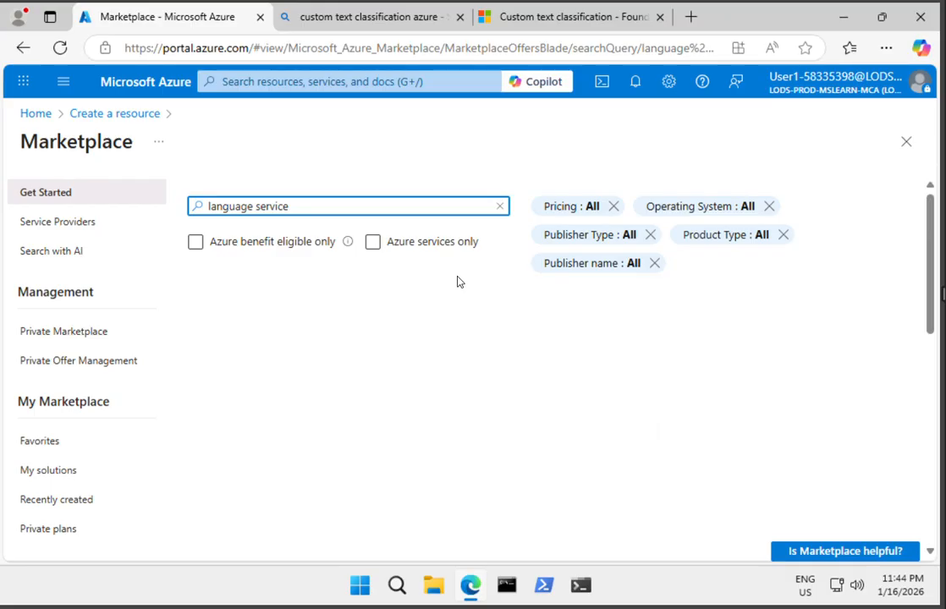
# Start creating a Language service resource from Microsoft's offer in the Marketplace results
pyautogui.scroll(-2, 458, 281)
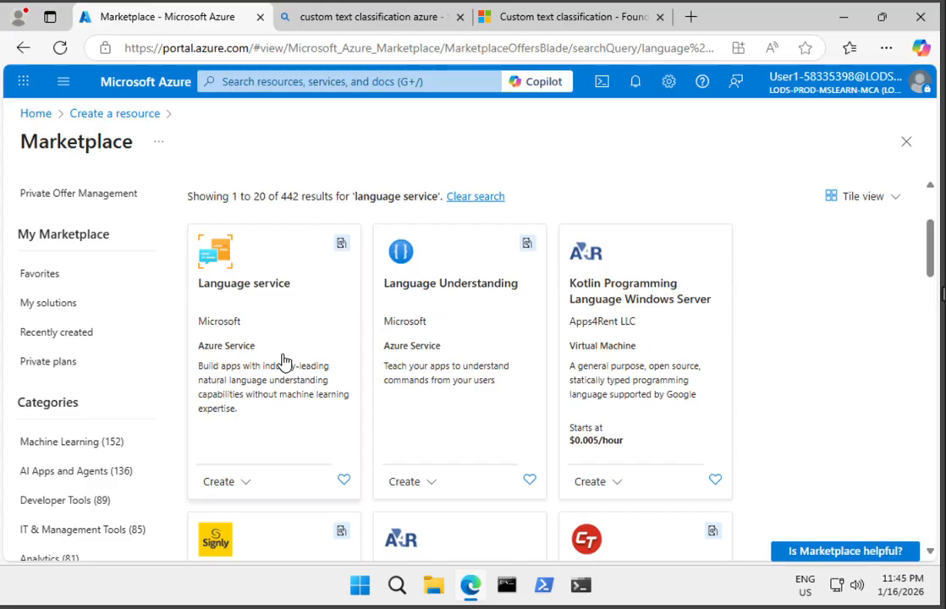
pyautogui.click(250, 493)
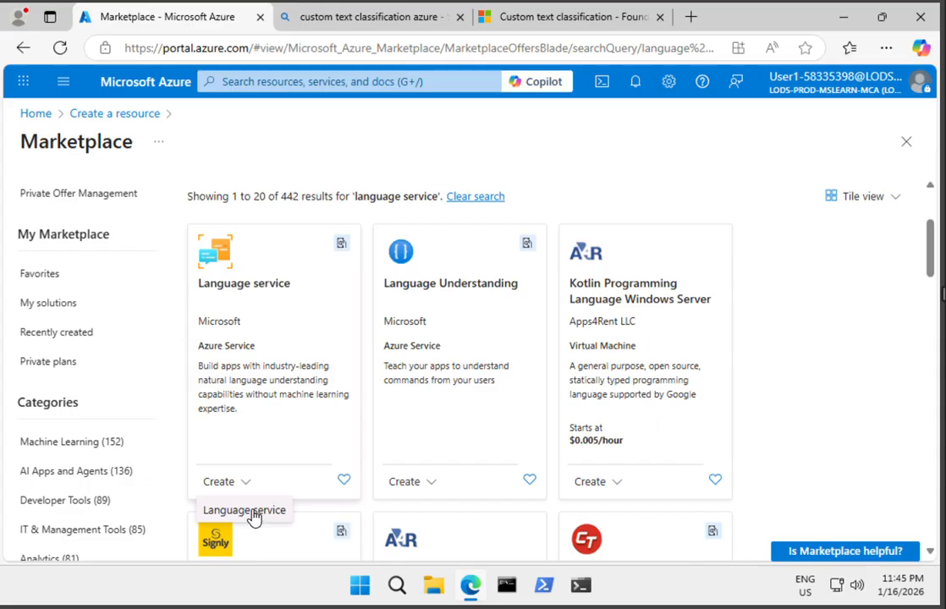
pyautogui.click(253, 511)
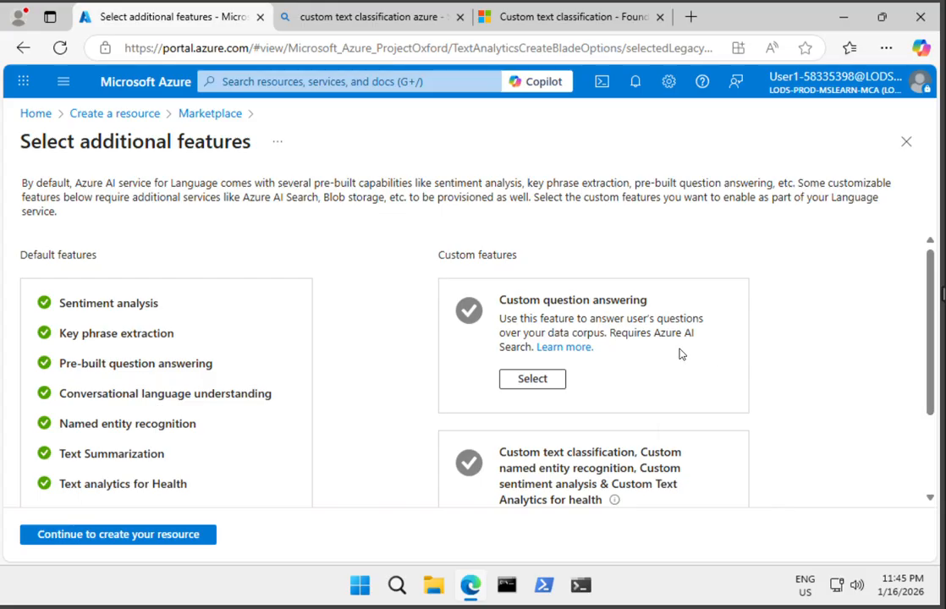
# Enable the custom text classification and named entity recognition feature, and continue to the resource creation form
pyautogui.scroll(-2, 681, 354)
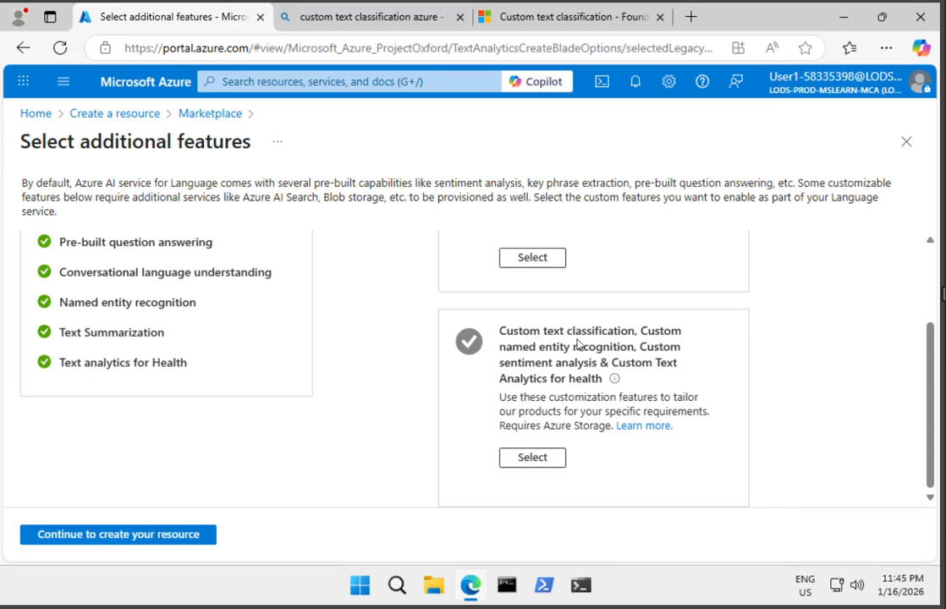
pyautogui.click(533, 459)
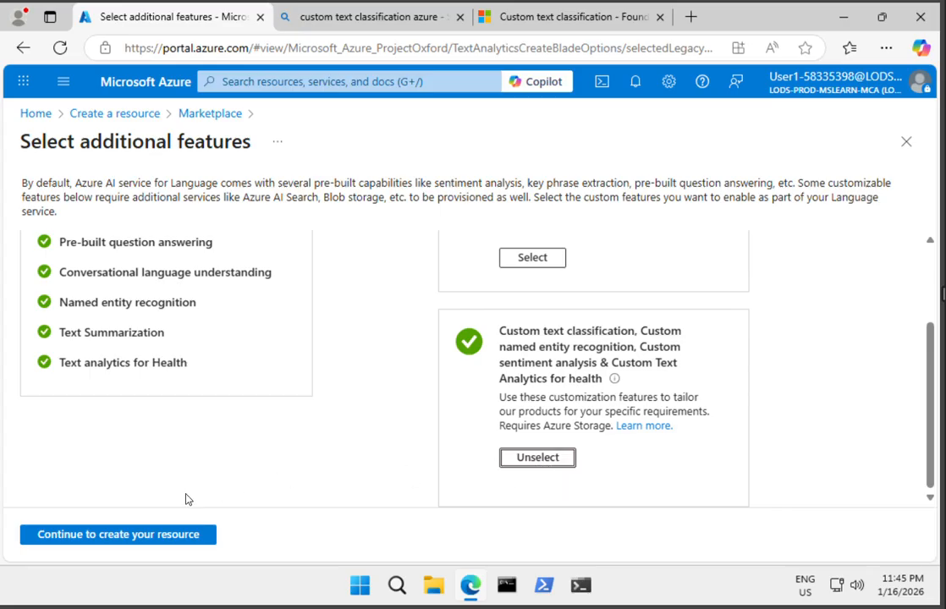
pyautogui.click(176, 543)
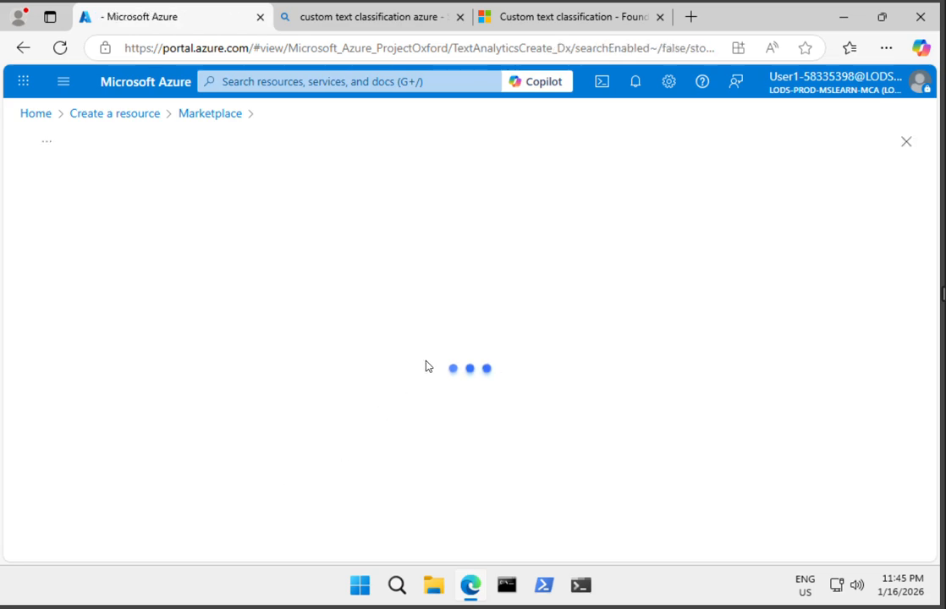
# Assign the new Language resource to the existing resource group ResourceGroup1
pyautogui.scroll(-2, 447, 300)
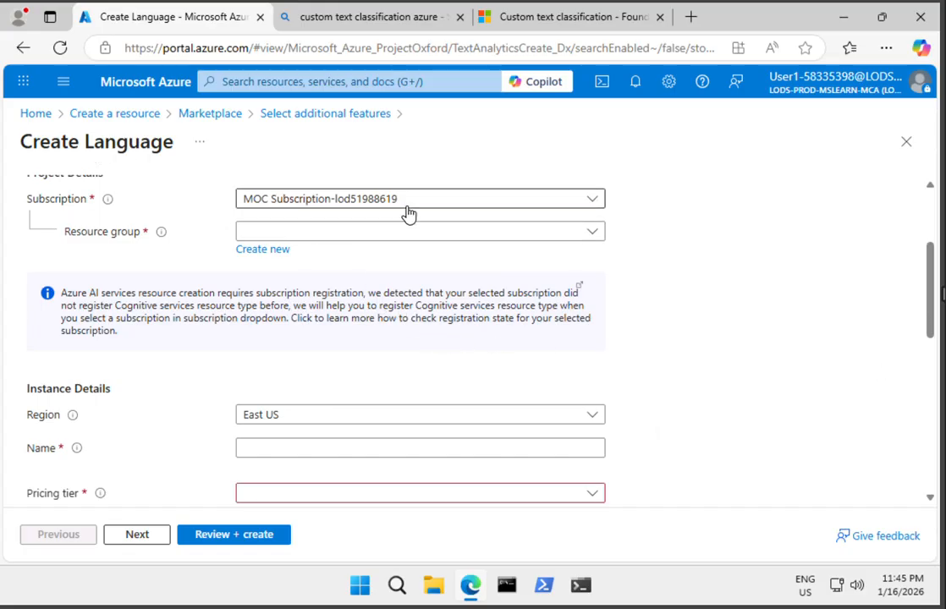
pyautogui.click(591, 237)
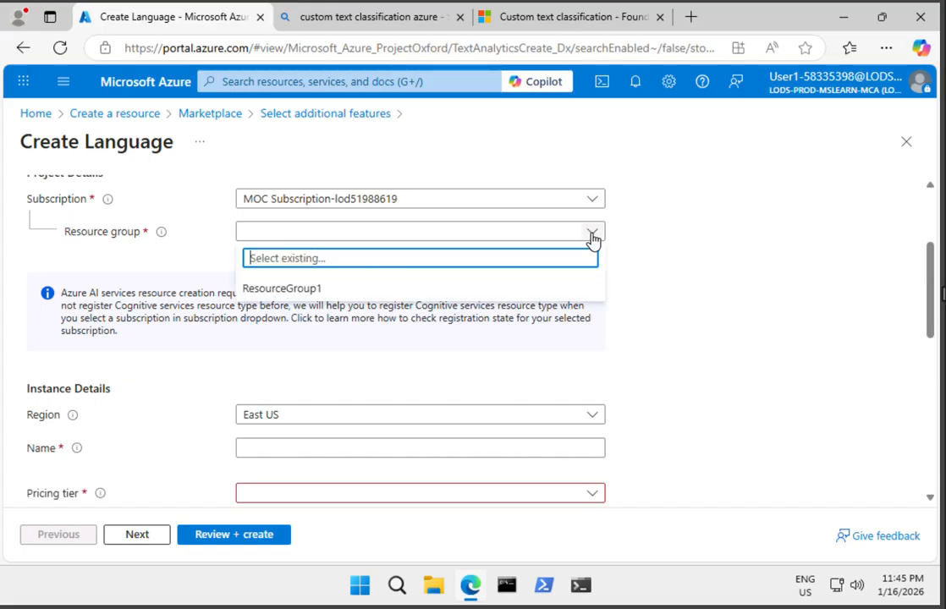
pyautogui.click(296, 290)
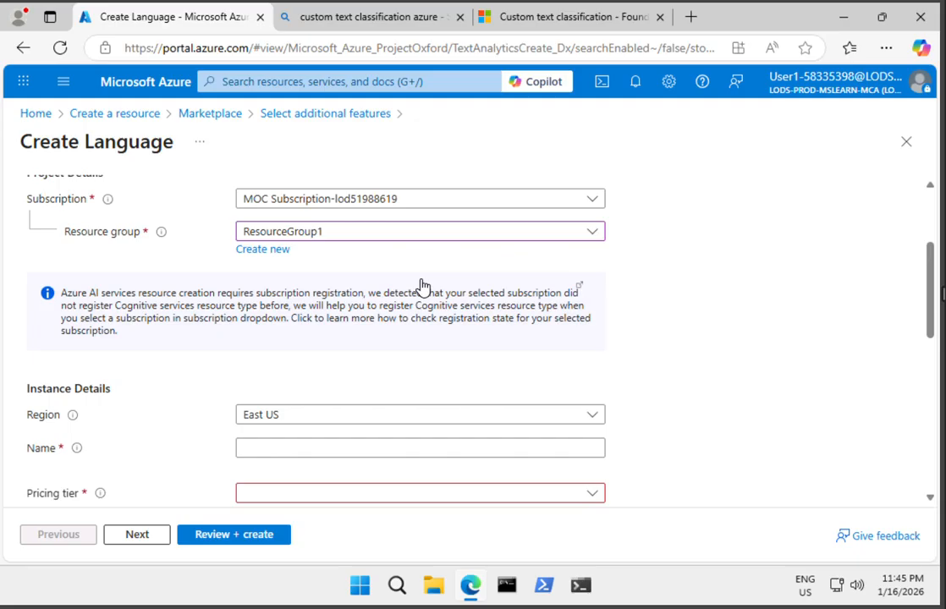
# Set the Language resource's region to West US 3
pyautogui.scroll(-2, 423, 287)
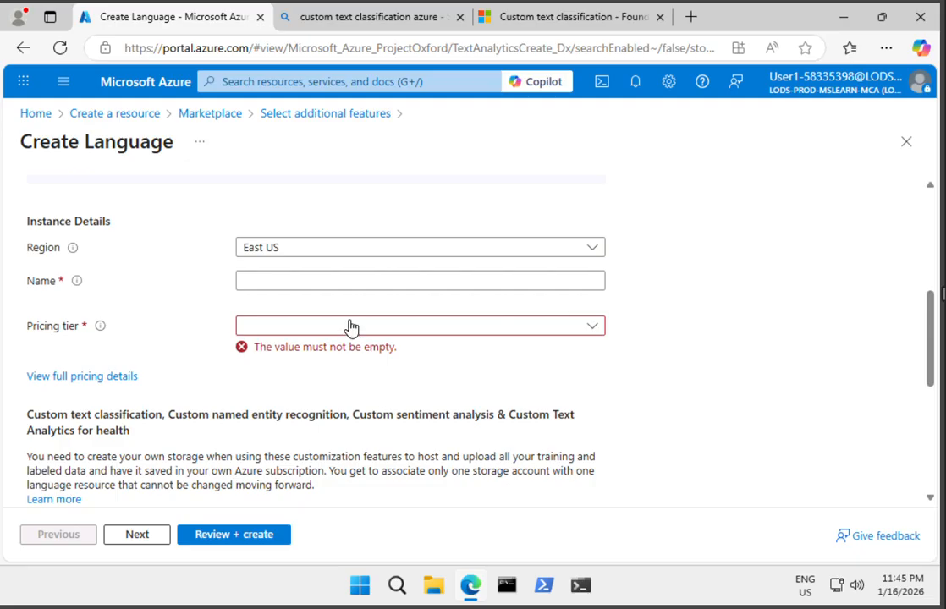
pyautogui.click(597, 252)
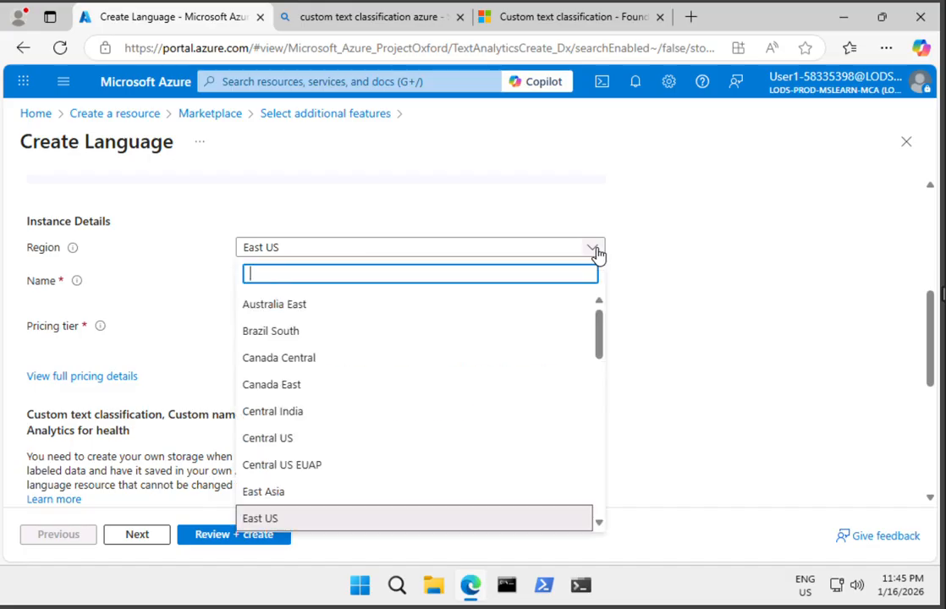
pyautogui.scroll(-2, 416, 374)
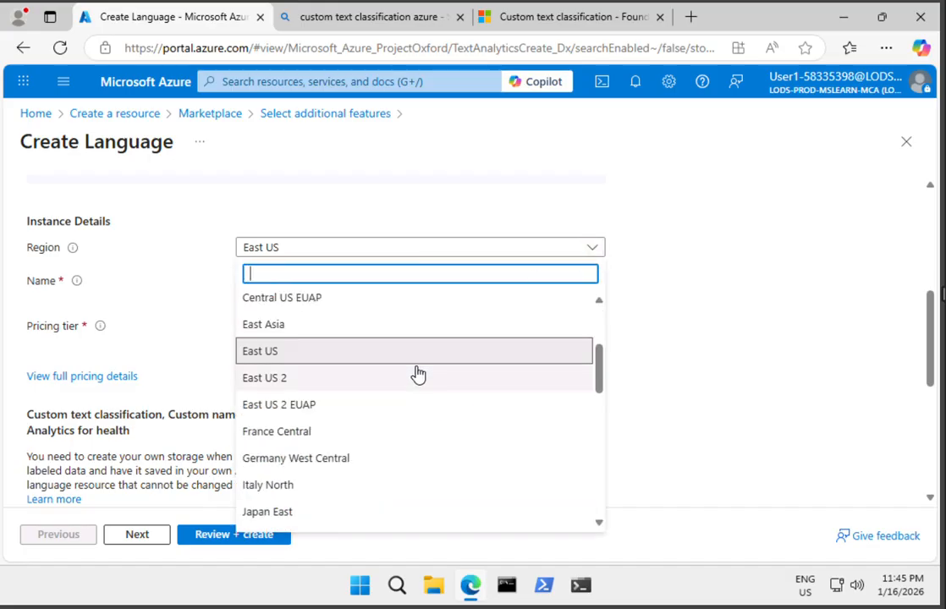
pyautogui.scroll(-2, 418, 375)
pyautogui.scroll(2, 419, 376)
pyautogui.write('wes')
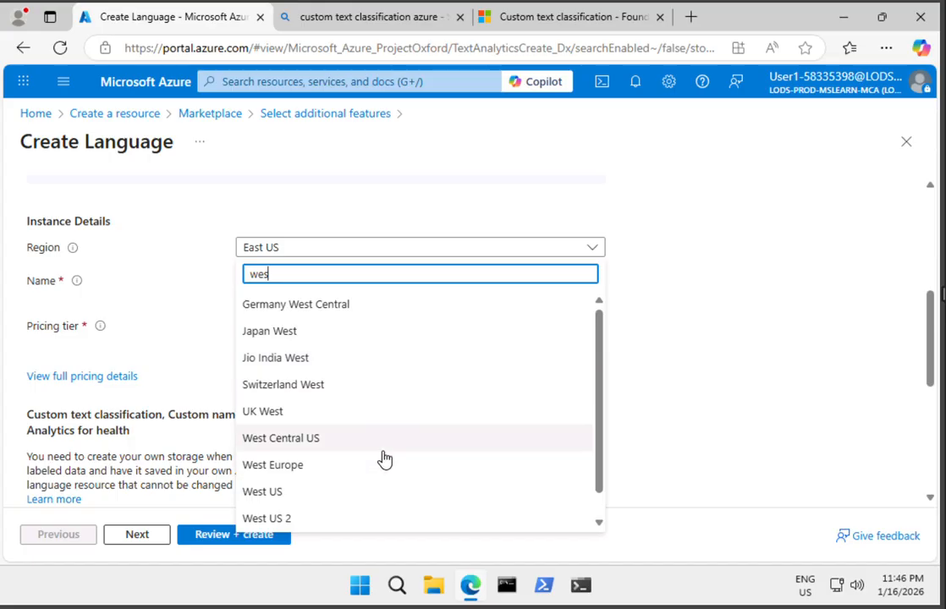
pyautogui.click(599, 523)
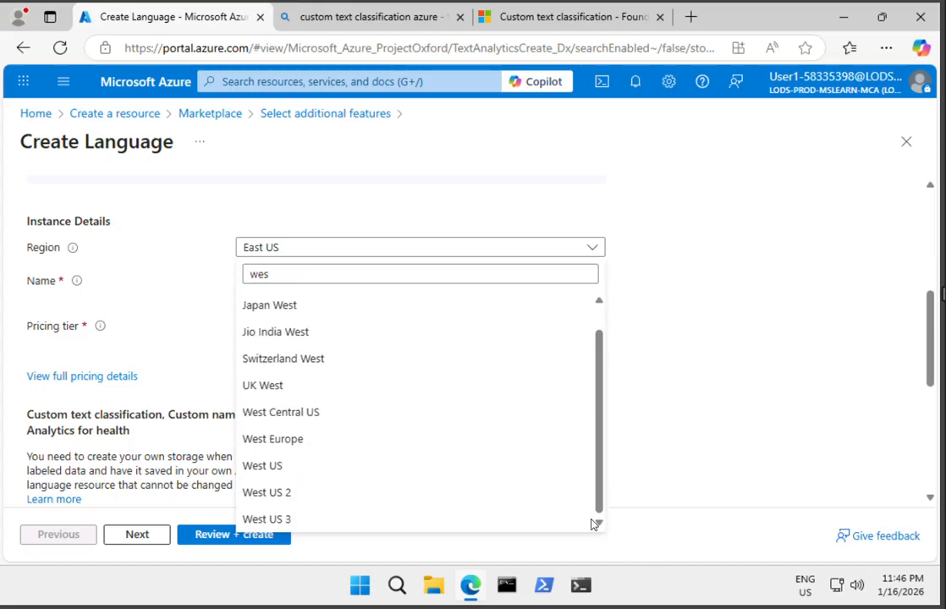
pyautogui.click(288, 517)
# Name the Language resource language58335398 and choose the Free F0 (5K Transactions per 30 days) pricing tier
pyautogui.click(311, 278)
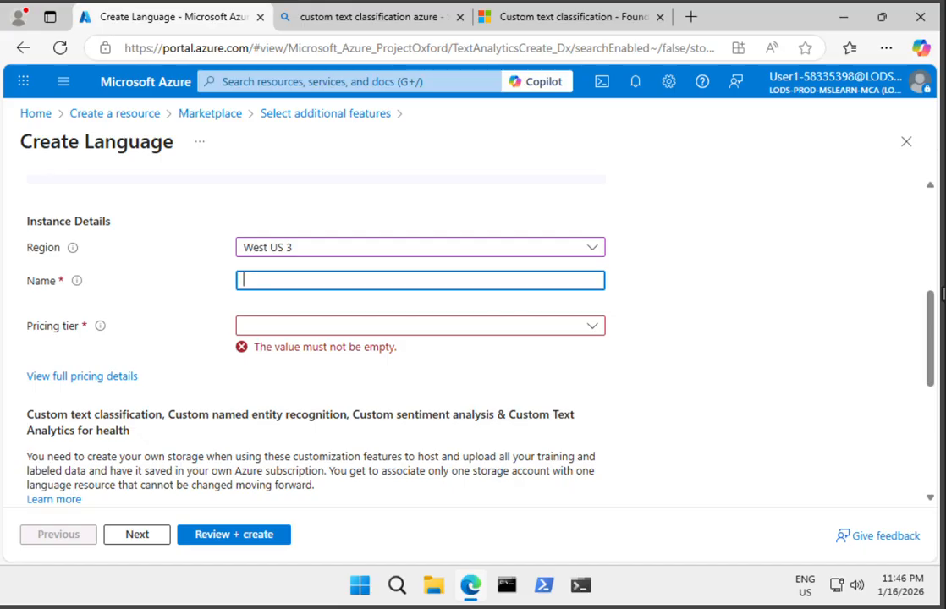
pyautogui.write('language58335398')
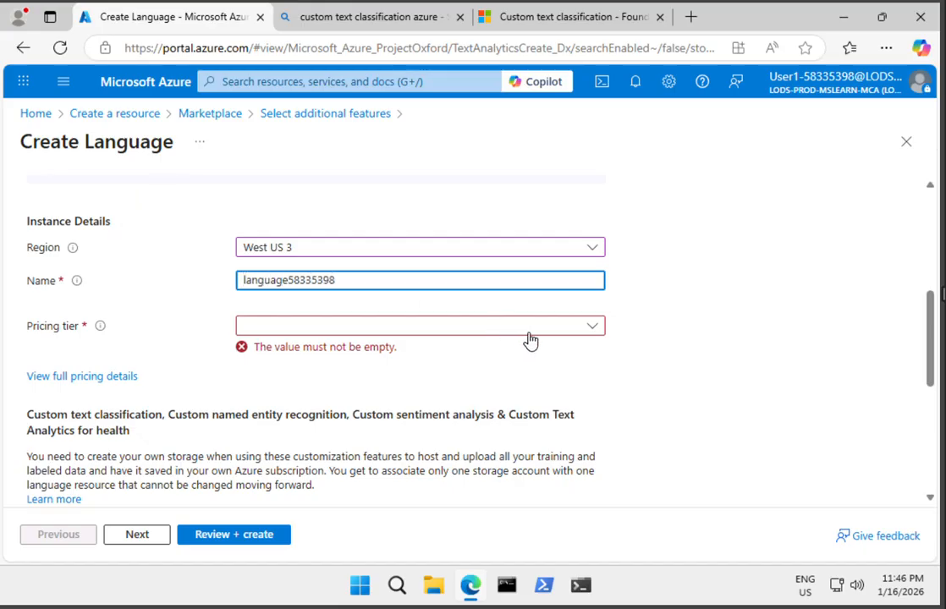
pyautogui.click(329, 332)
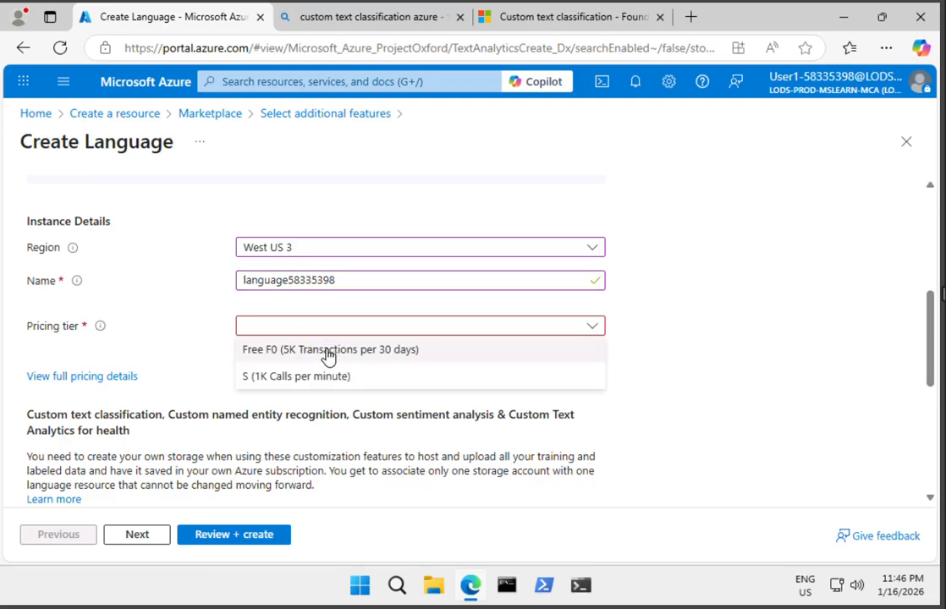
pyautogui.click(329, 354)
# Configure a new storage account for the resource, named strg58335398, with the Standard LRS type
pyautogui.scroll(-2, 544, 391)
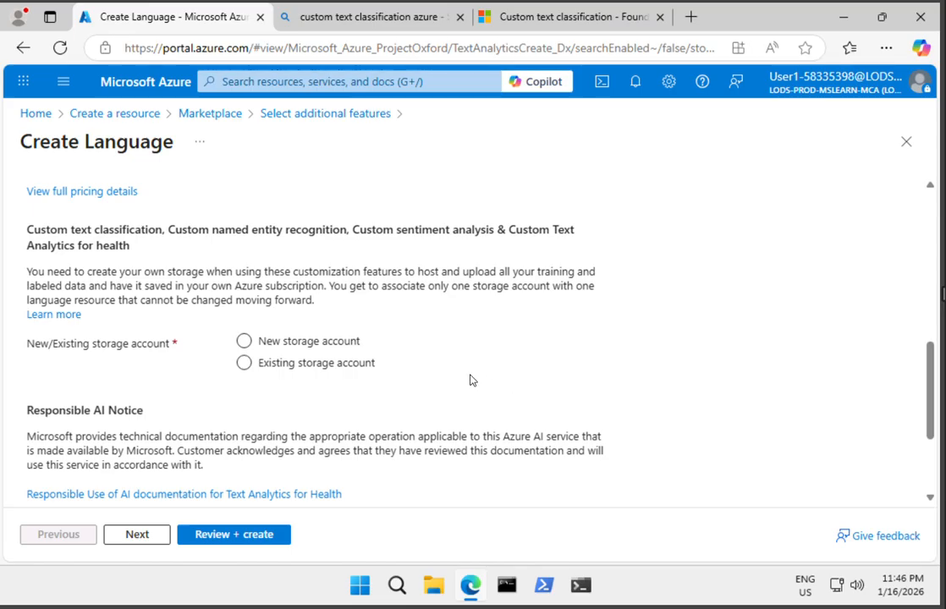
pyautogui.click(246, 364)
pyautogui.click(244, 342)
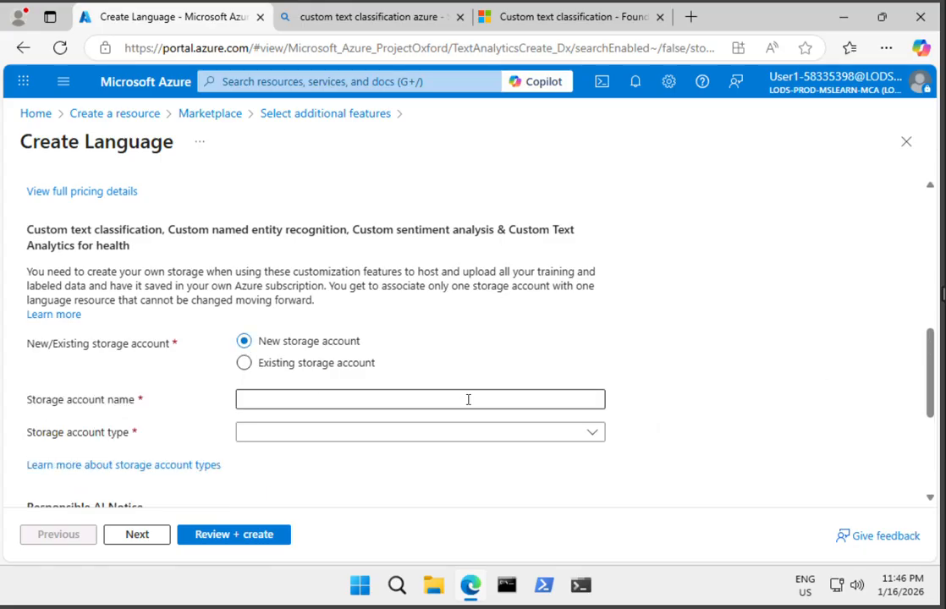
pyautogui.scroll(-2, 435, 352)
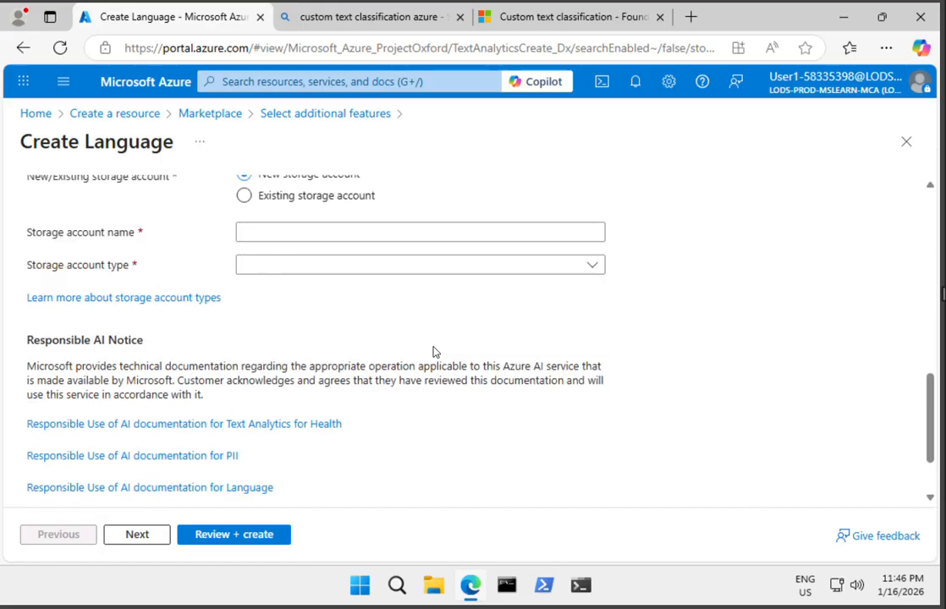
pyautogui.click(254, 196)
pyautogui.click(277, 228)
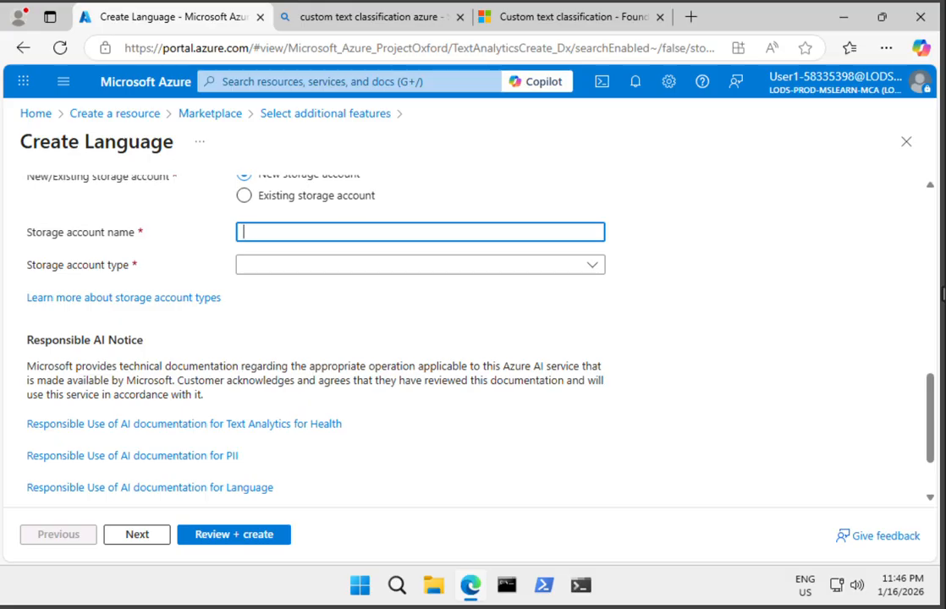
pyautogui.write('strg58335398')
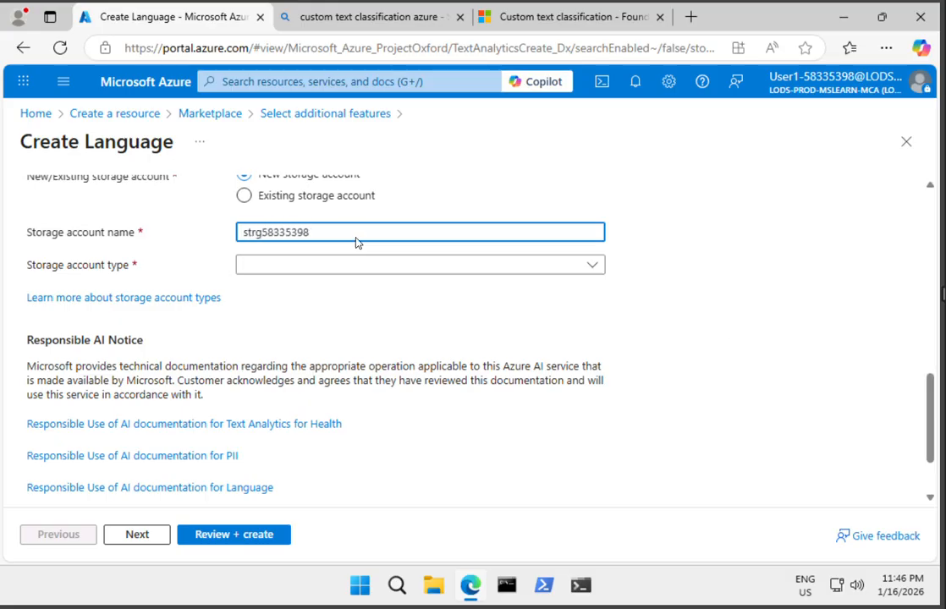
pyautogui.click(316, 267)
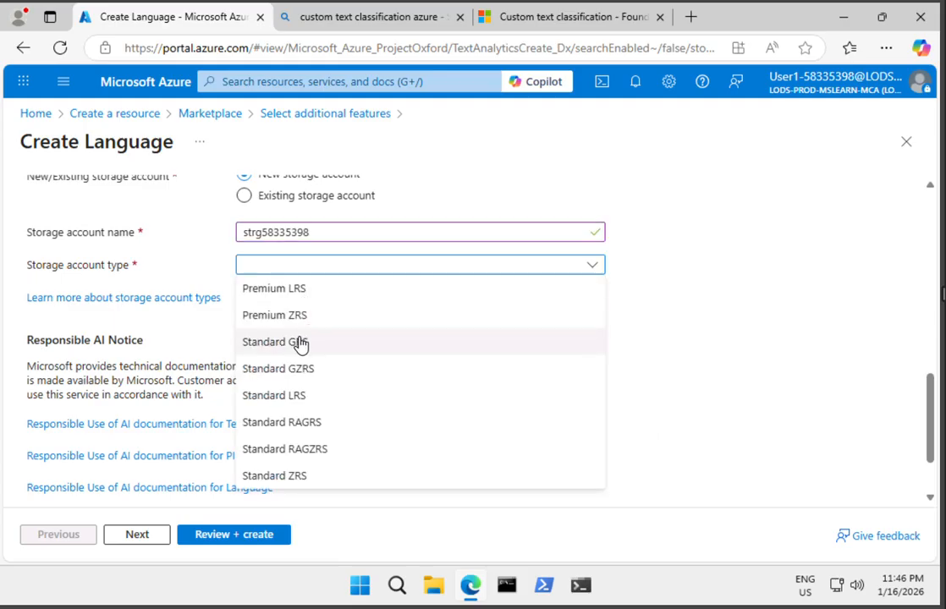
pyautogui.click(303, 396)
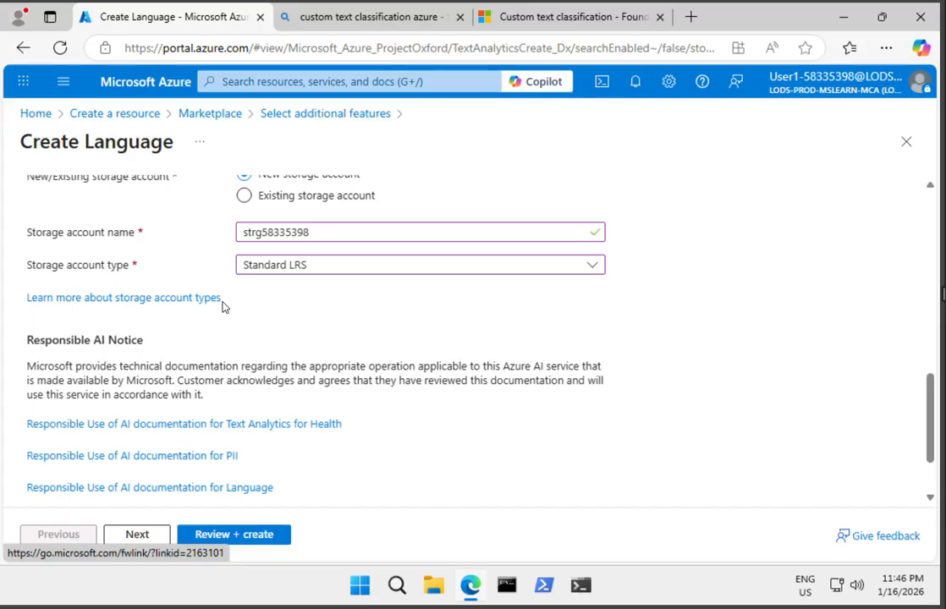
# Acknowledge the Responsible AI Notice terms and submit the Language resource configuration for final review
pyautogui.scroll(-1, 295, 336)
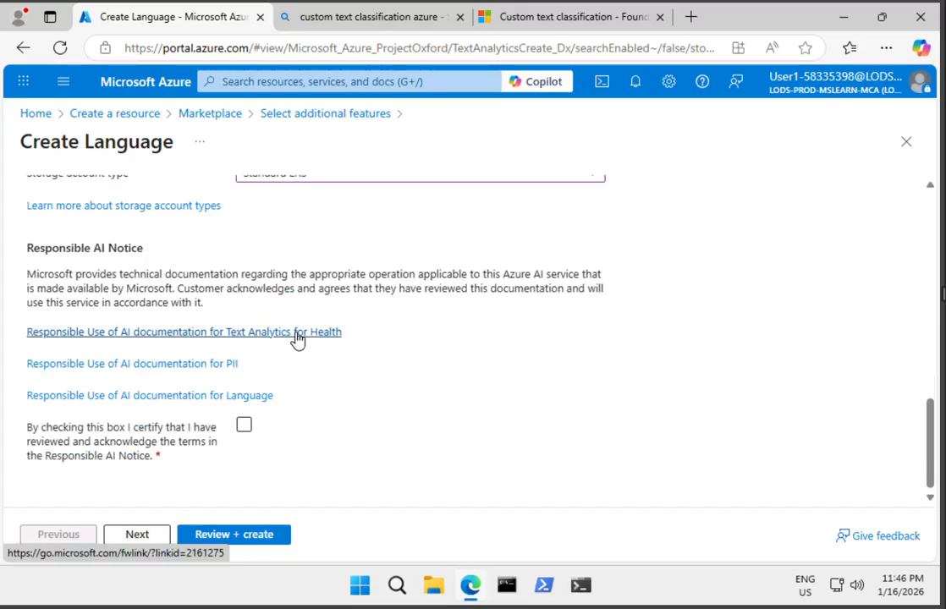
pyautogui.click(246, 428)
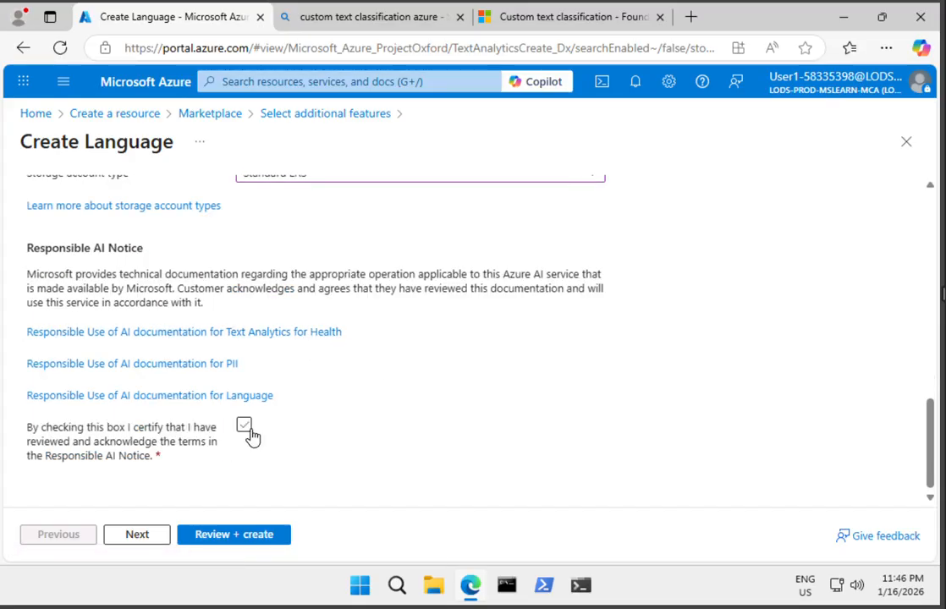
pyautogui.click(247, 429)
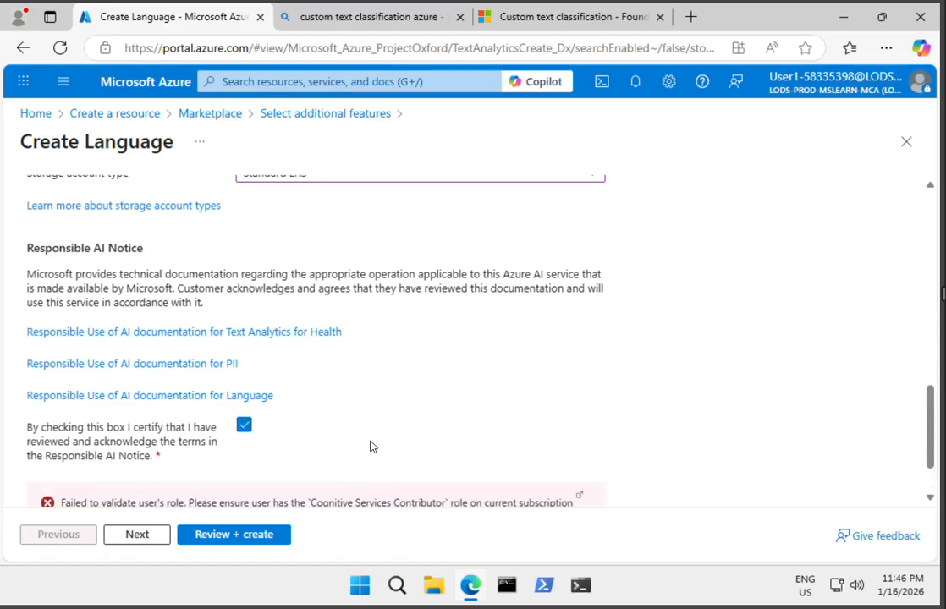
pyautogui.click(237, 535)
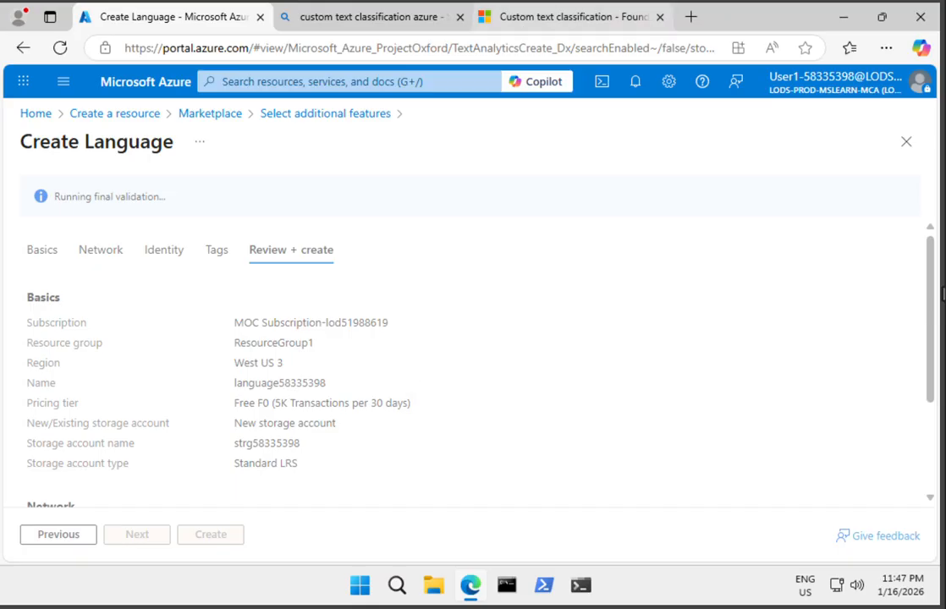
pyautogui.moveTo(567, 17)
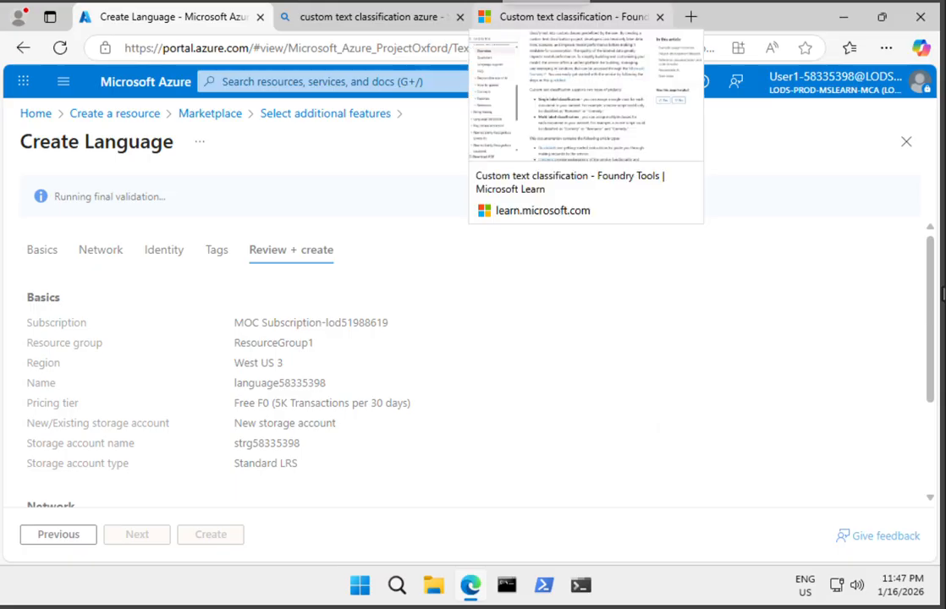
# Create the Language resource with the validated configuration and open its resource group once deployed
pyautogui.scroll(-3, 472, 184)
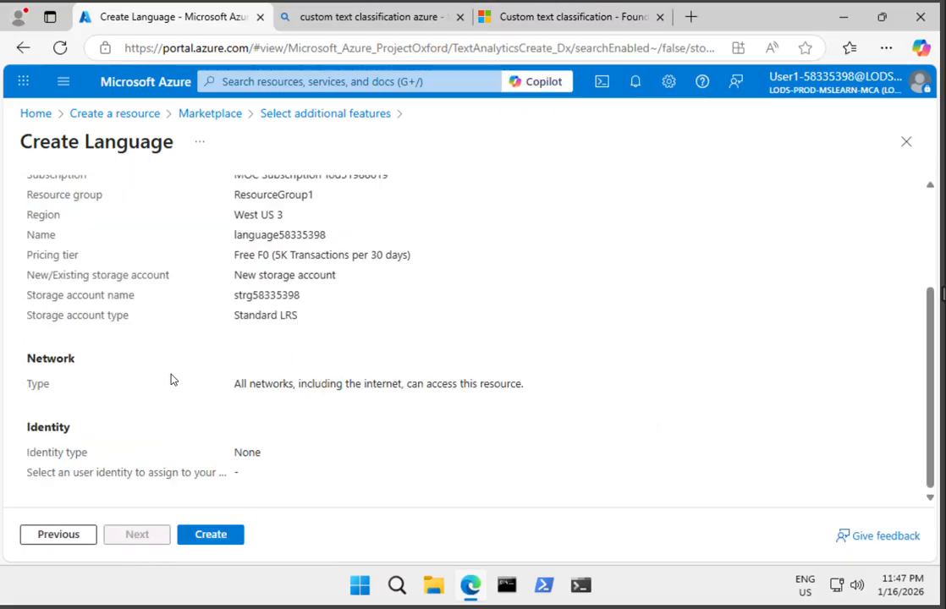
pyautogui.click(226, 540)
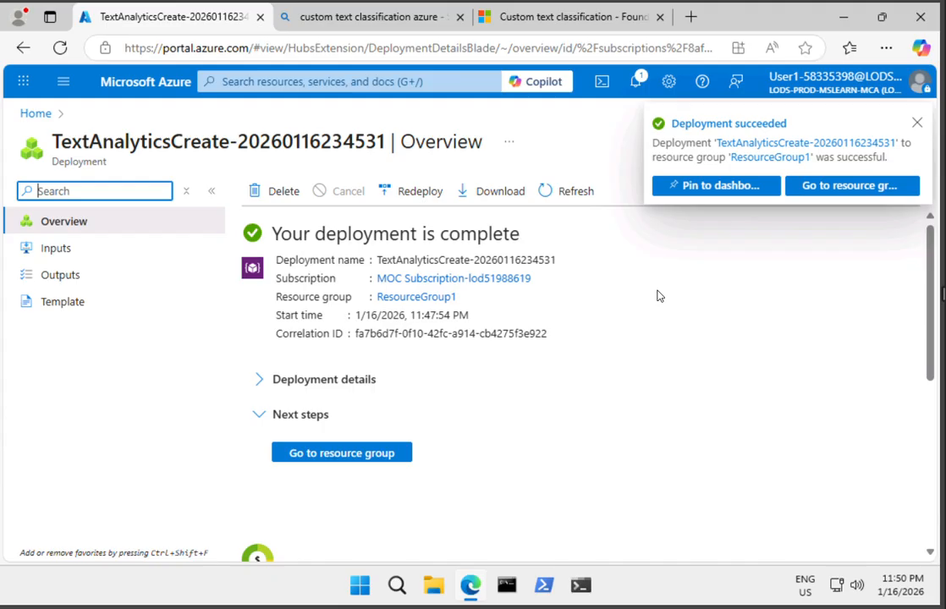
pyautogui.click(353, 456)
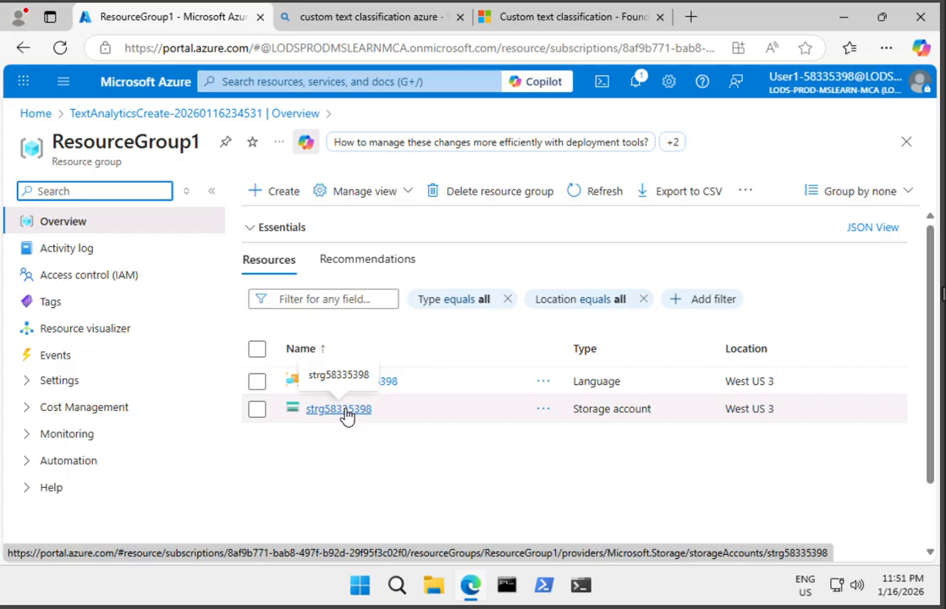
# Upgrade the storage account strg58335398 to general purpose v2 with the Hot access tier, acknowledging the upgrade implications
pyautogui.click(346, 412)
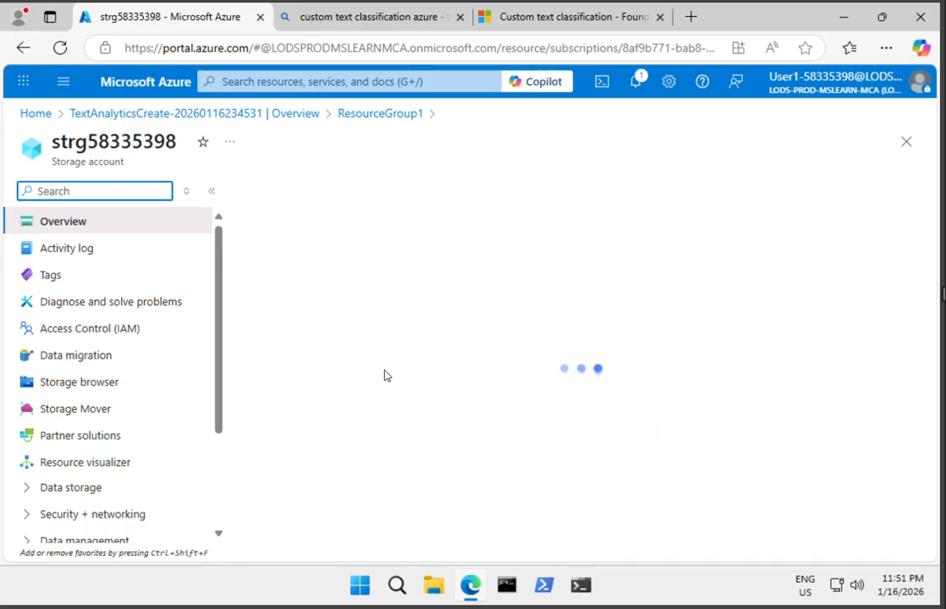
pyautogui.moveTo(372, 17)
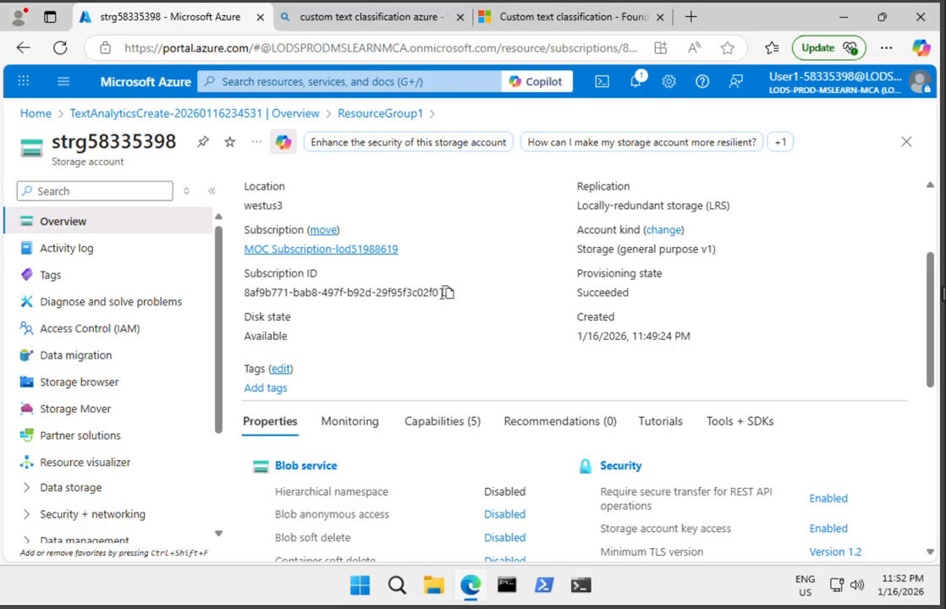
pyautogui.click(664, 230)
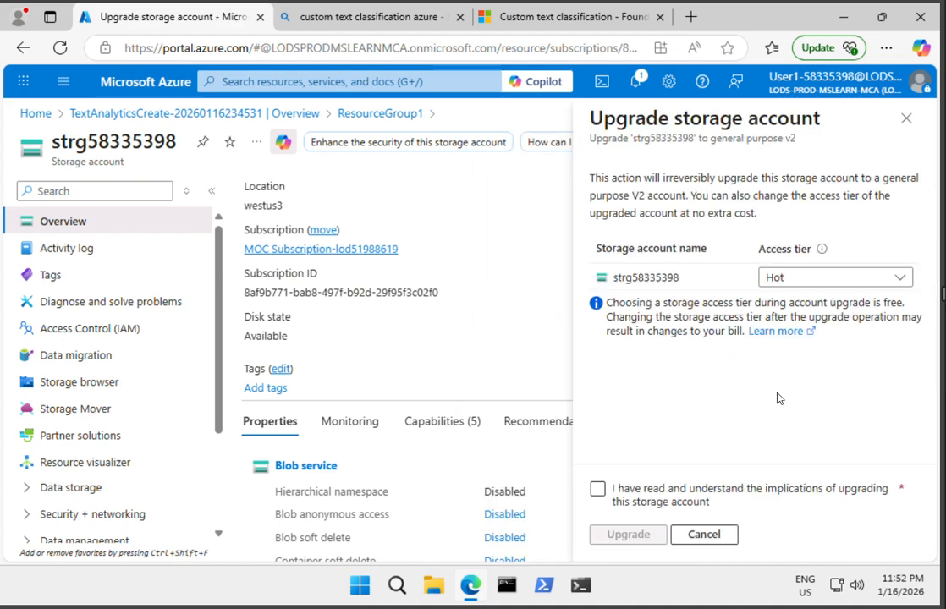
pyautogui.click(904, 282)
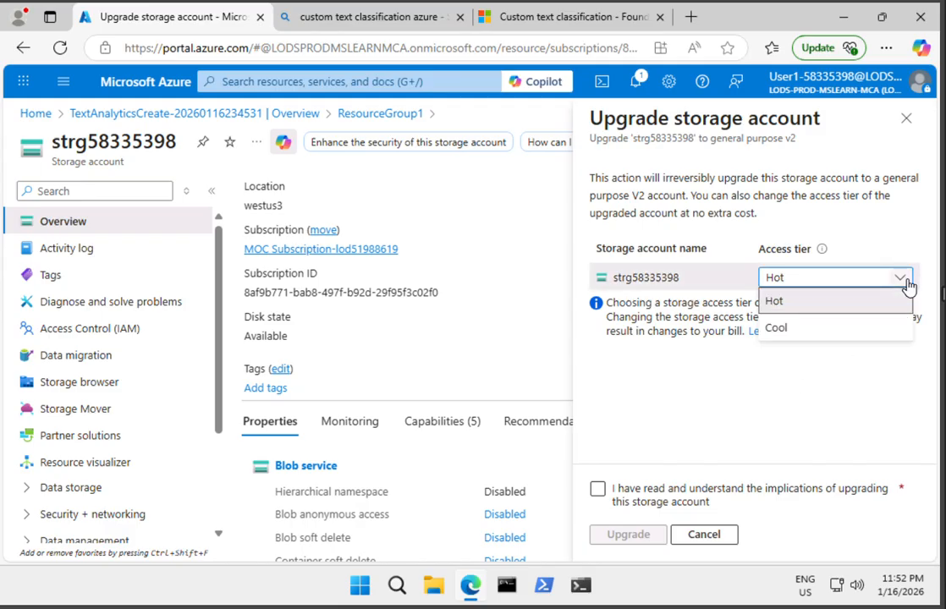
pyautogui.click(880, 301)
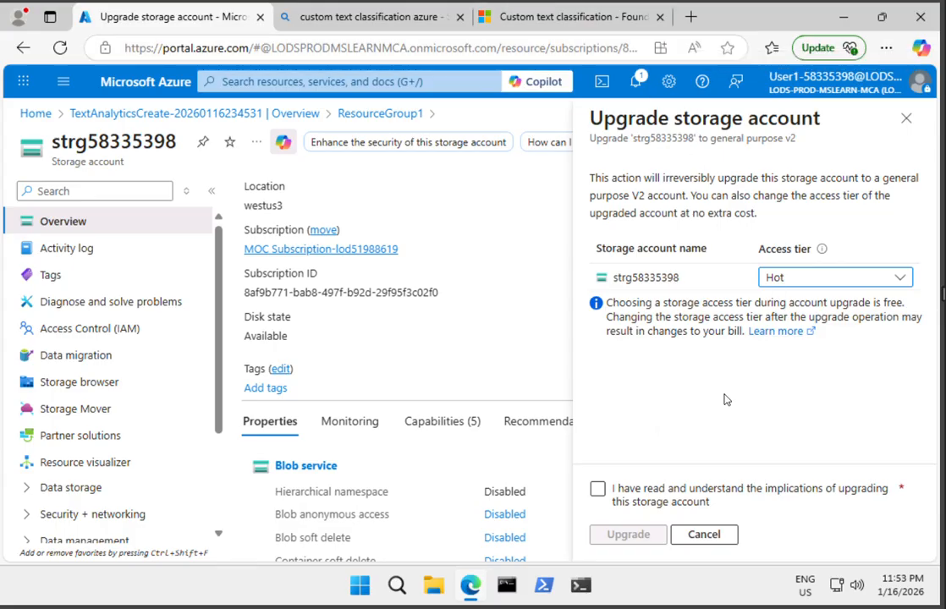
pyautogui.click(597, 491)
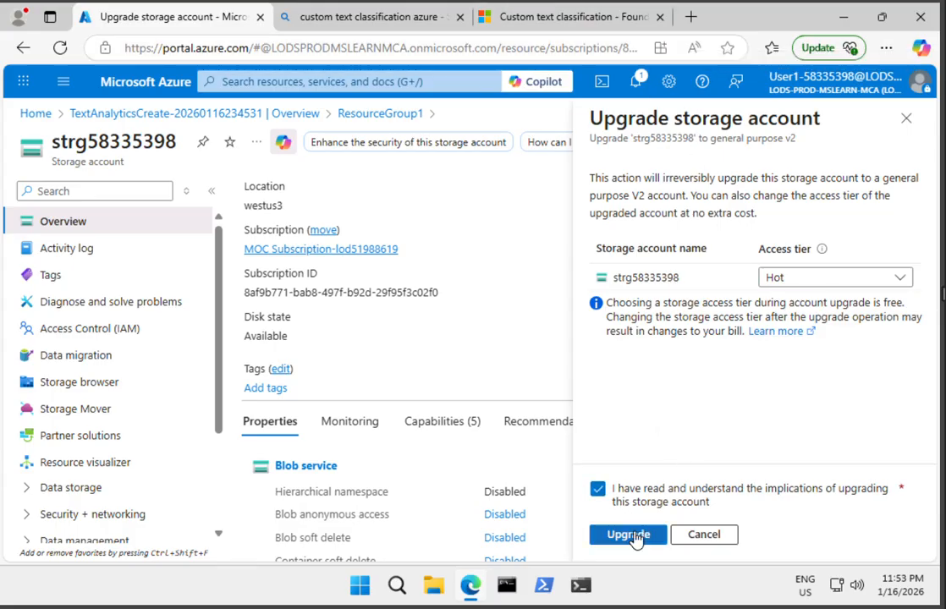
pyautogui.click(634, 537)
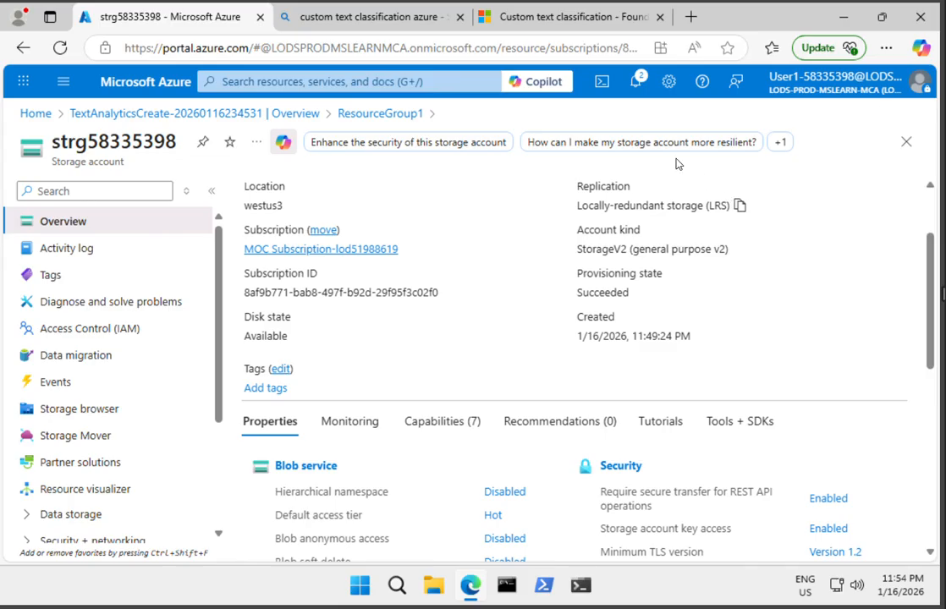
# Assign the Storage Blob Data Owner role on the storage account to the first matching lab user
pyautogui.moveTo(546, 17)
pyautogui.click(85, 332)
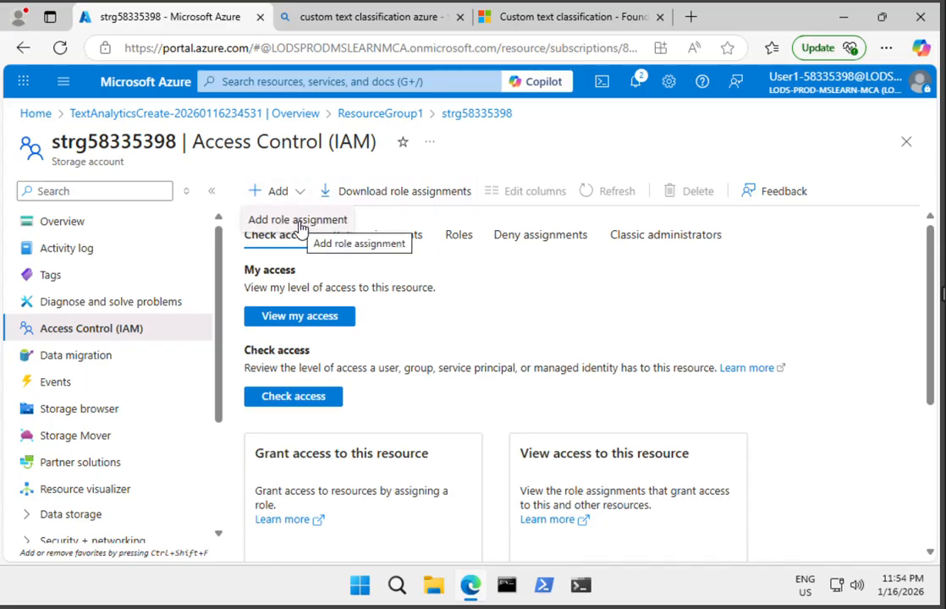
pyautogui.click(298, 222)
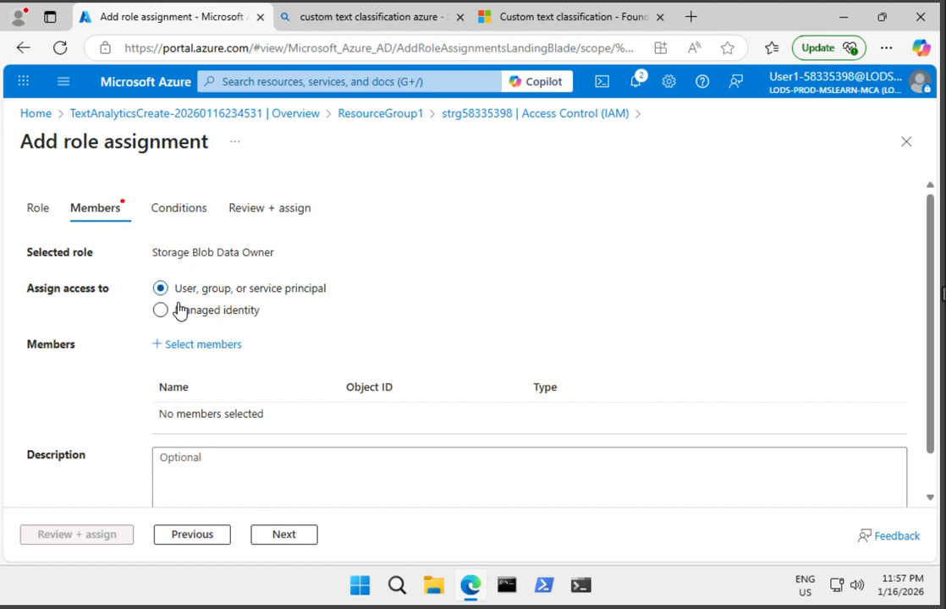
pyautogui.click(184, 350)
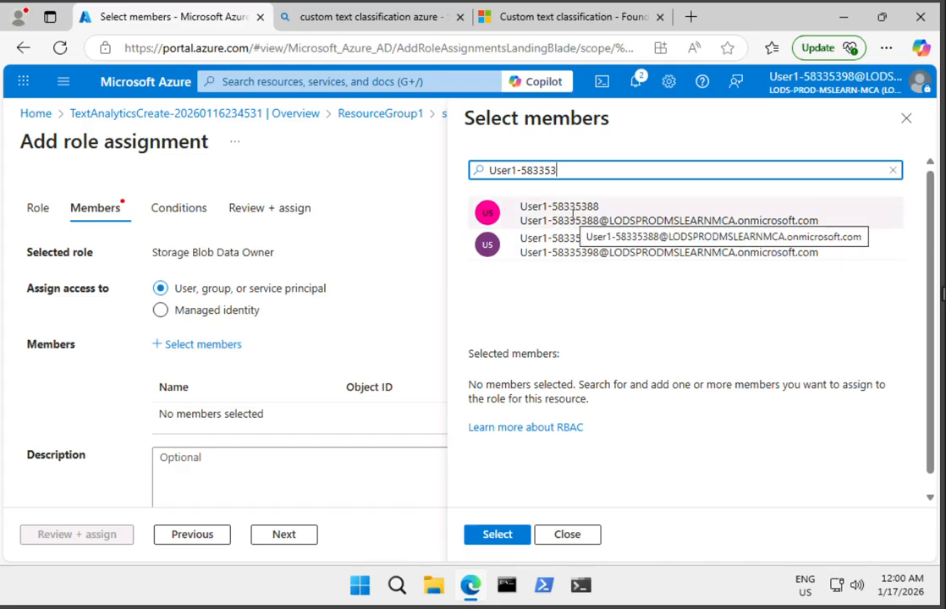
pyautogui.click(573, 214)
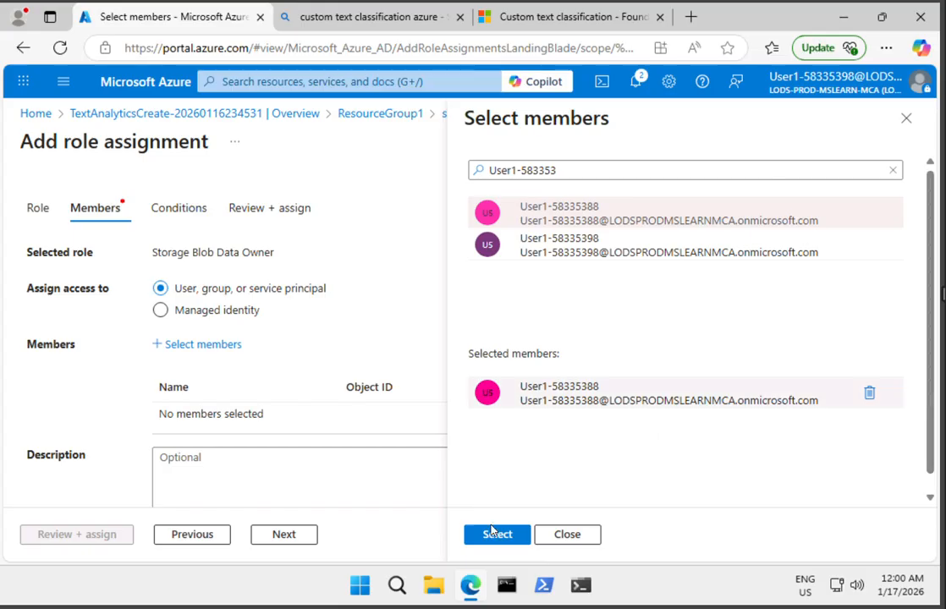
pyautogui.click(500, 536)
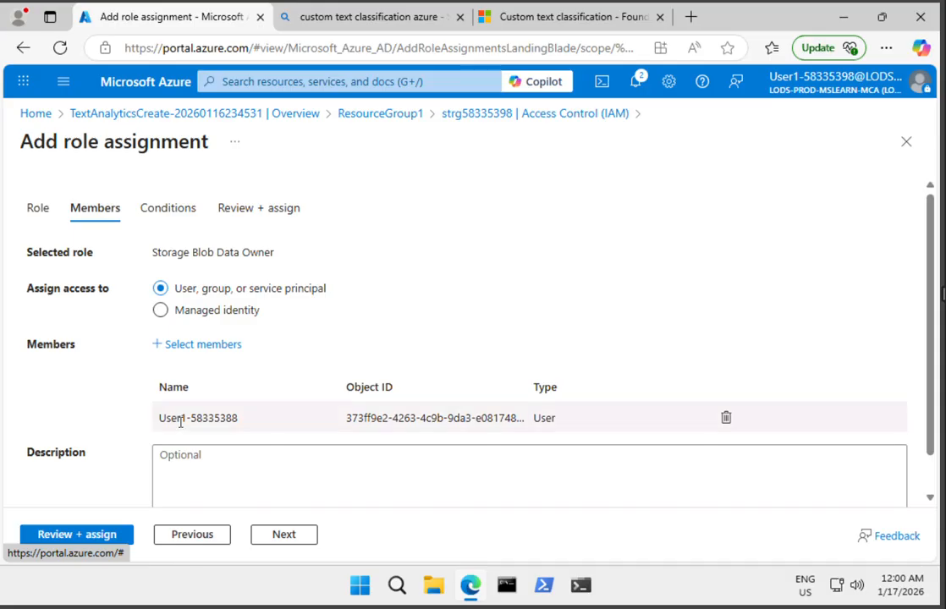
pyautogui.scroll(-1, 178, 423)
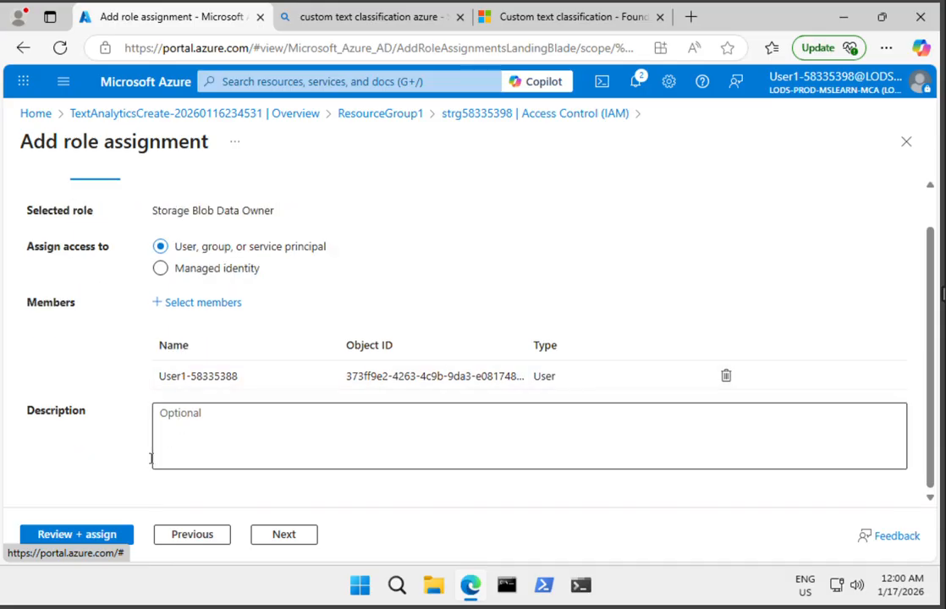
pyautogui.click(81, 536)
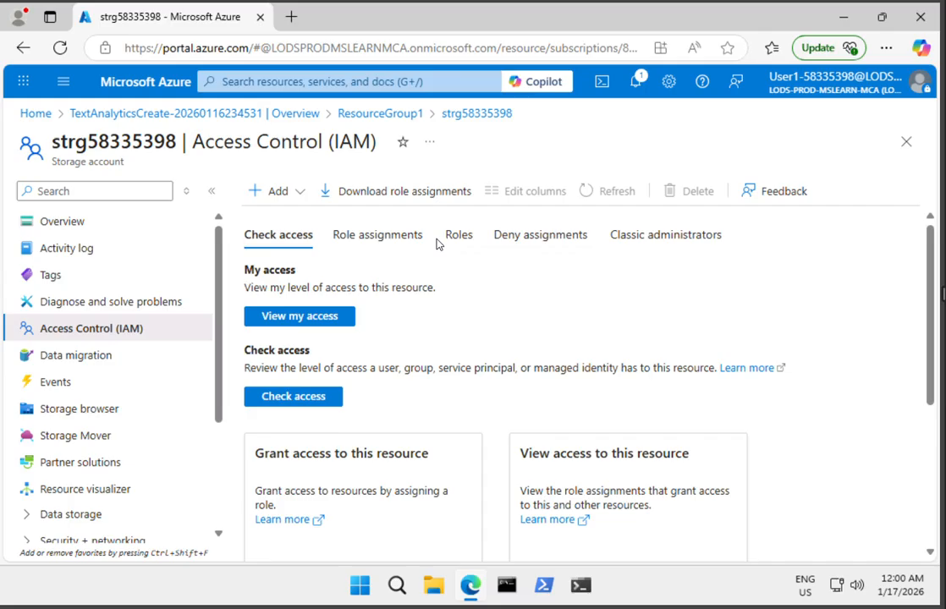
pyautogui.hotkey('ctrl', 't')
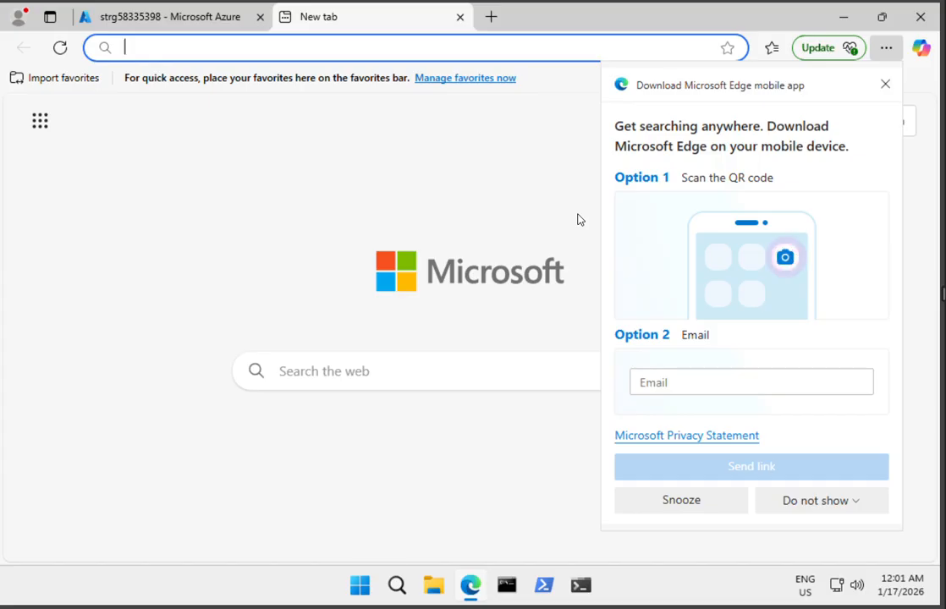
pyautogui.click(885, 86)
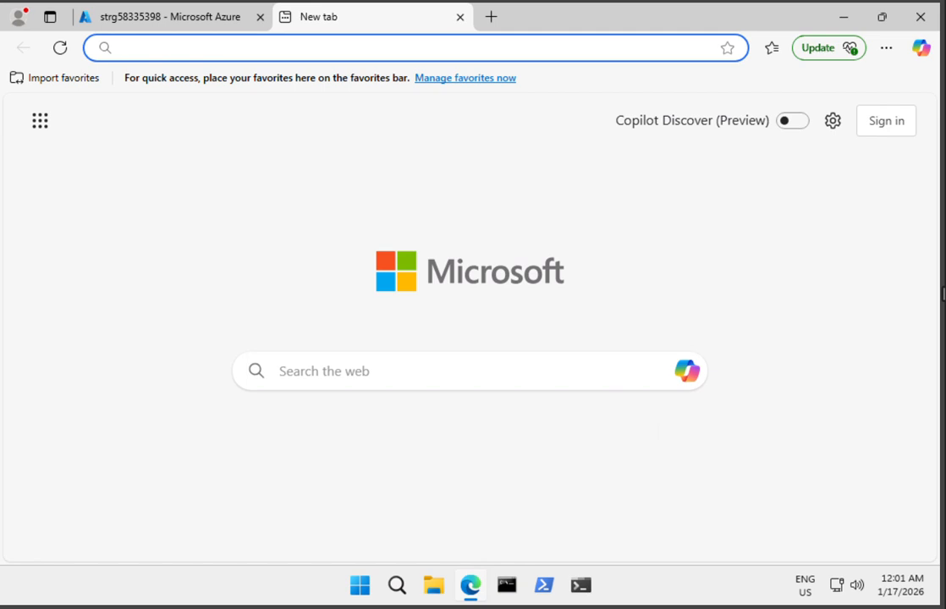
pyautogui.write('https://aka.ms/classification-articles')
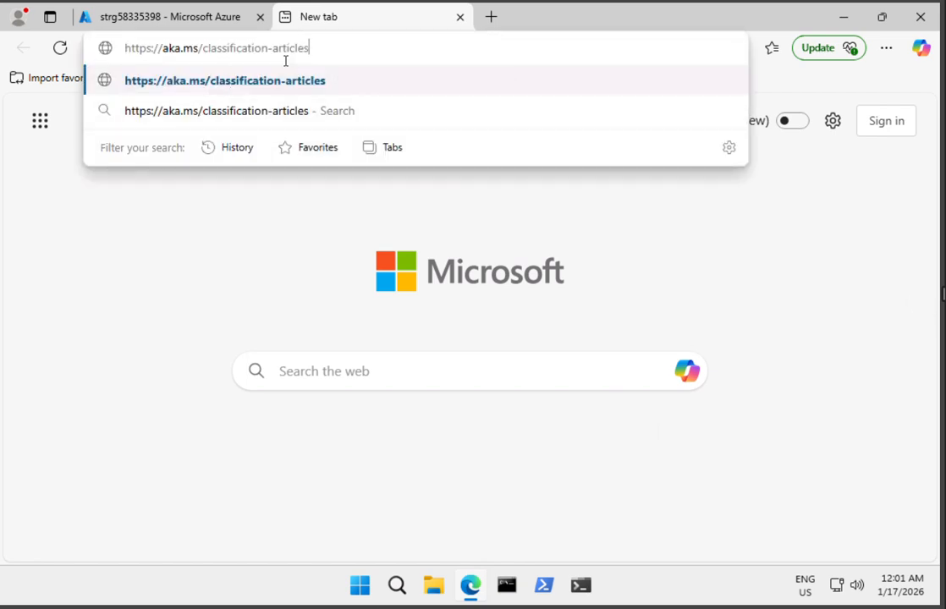
pyautogui.click(399, 90)
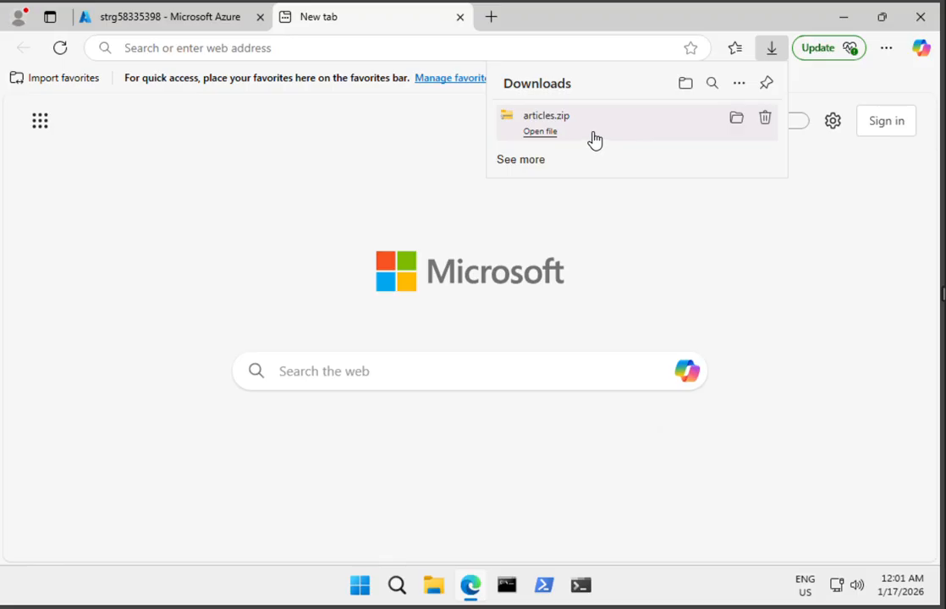
# Extract articles.zip into an articles folder in Downloads and open the extracted folder
pyautogui.click(733, 123)
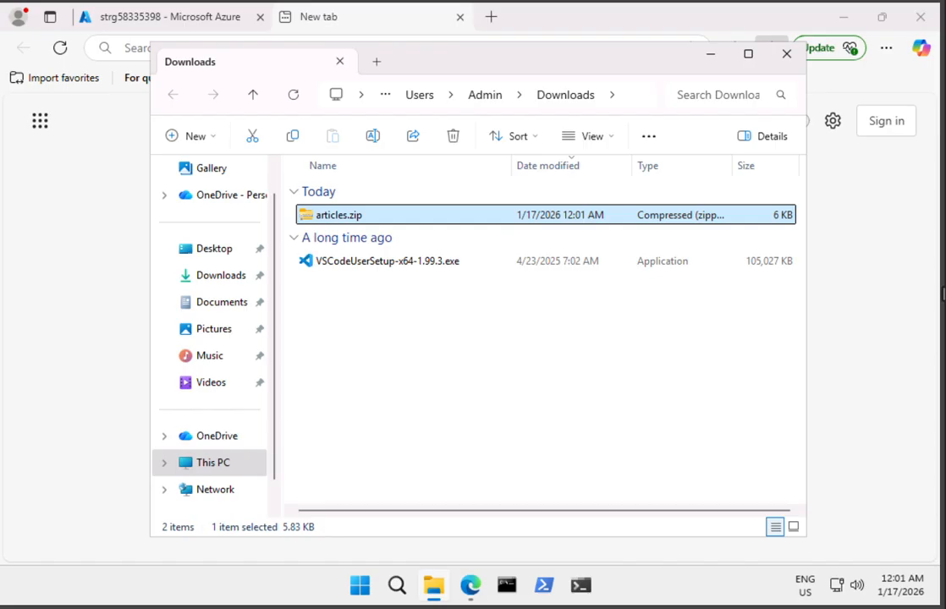
pyautogui.rightClick(363, 217)
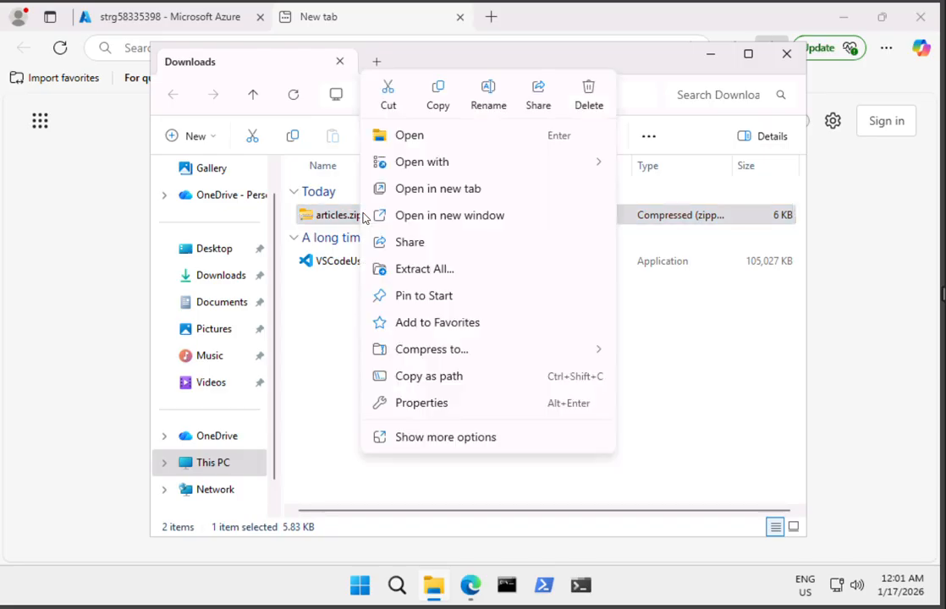
pyautogui.click(441, 269)
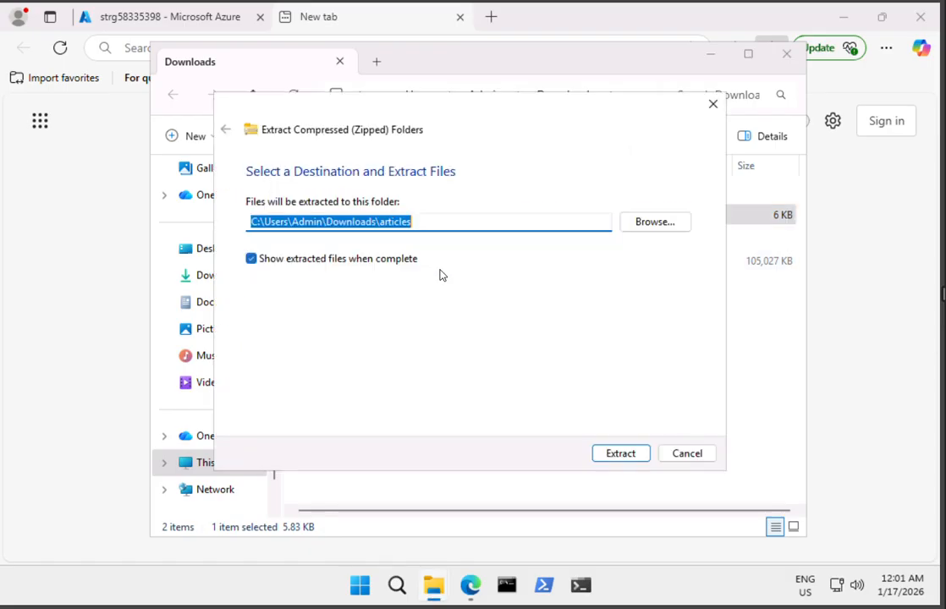
pyautogui.click(625, 456)
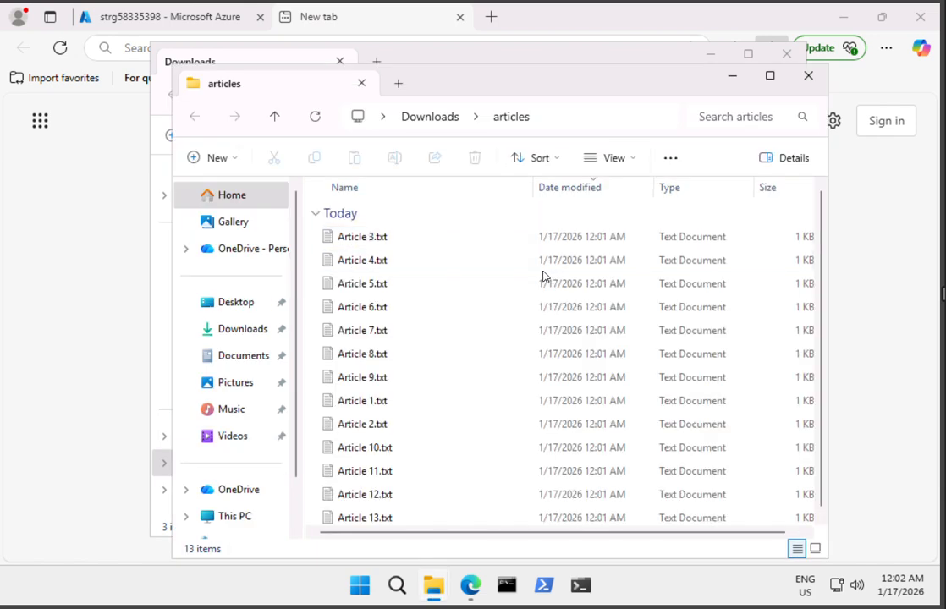
pyautogui.click(433, 119)
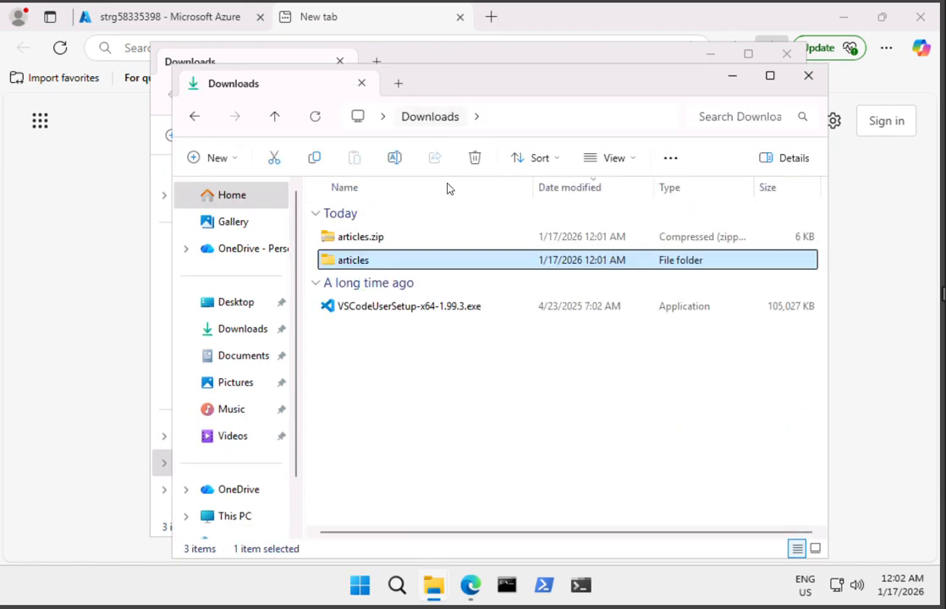
pyautogui.doubleClick(354, 265)
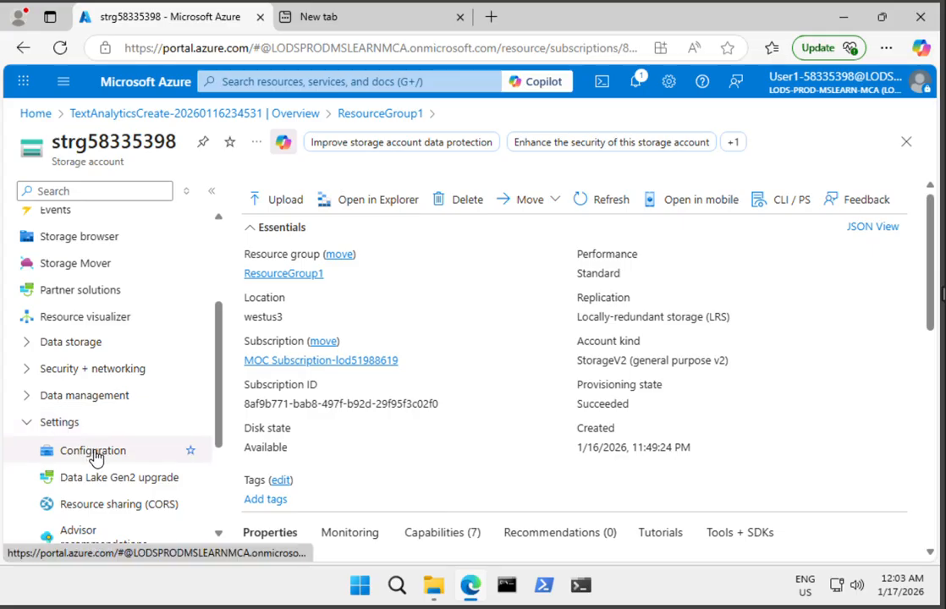
# Enable Blob anonymous access in the configuration of storage account strg58335398 and save the change
pyautogui.click(65, 454)
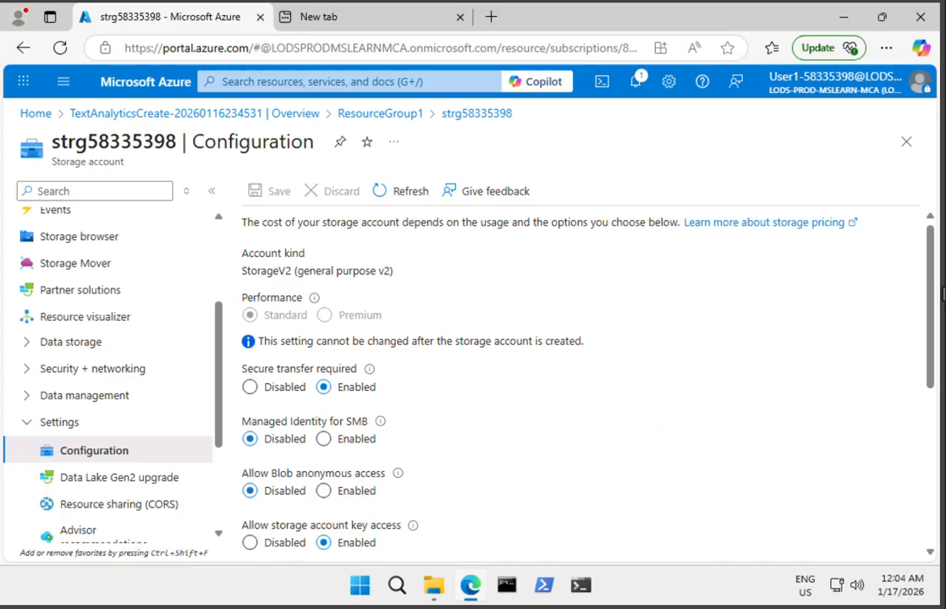
pyautogui.scroll(-2, 602, 217)
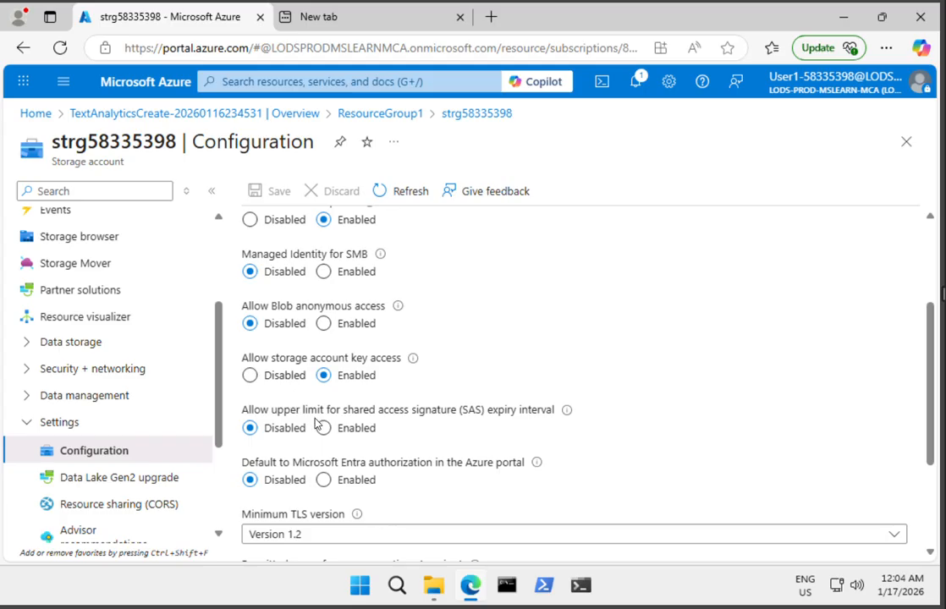
pyautogui.click(323, 325)
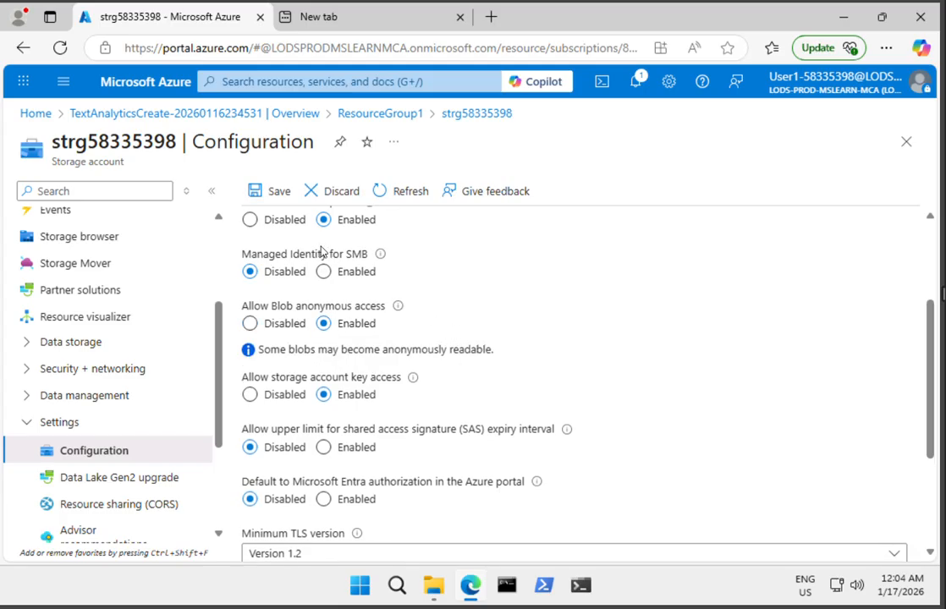
pyautogui.click(275, 194)
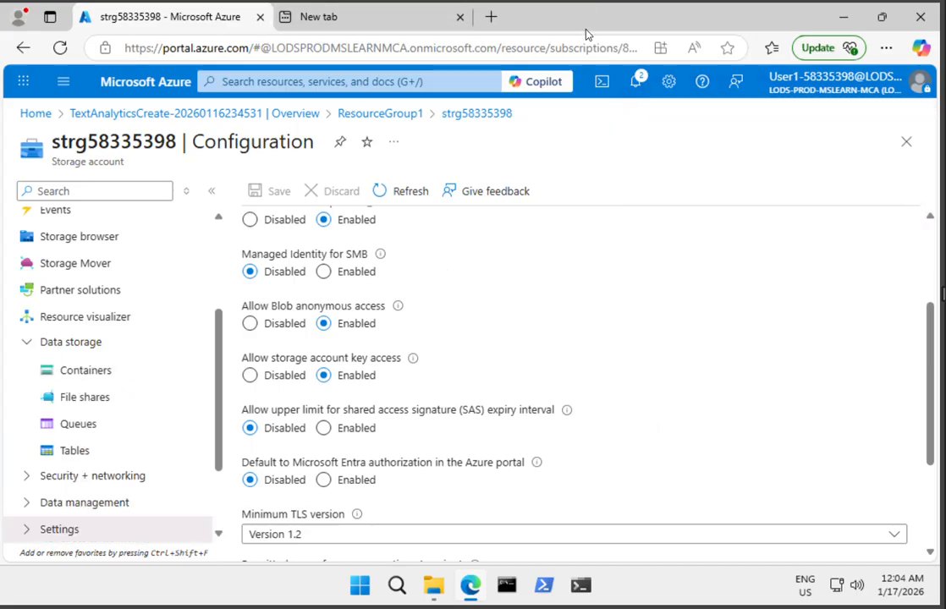
pyautogui.click(91, 374)
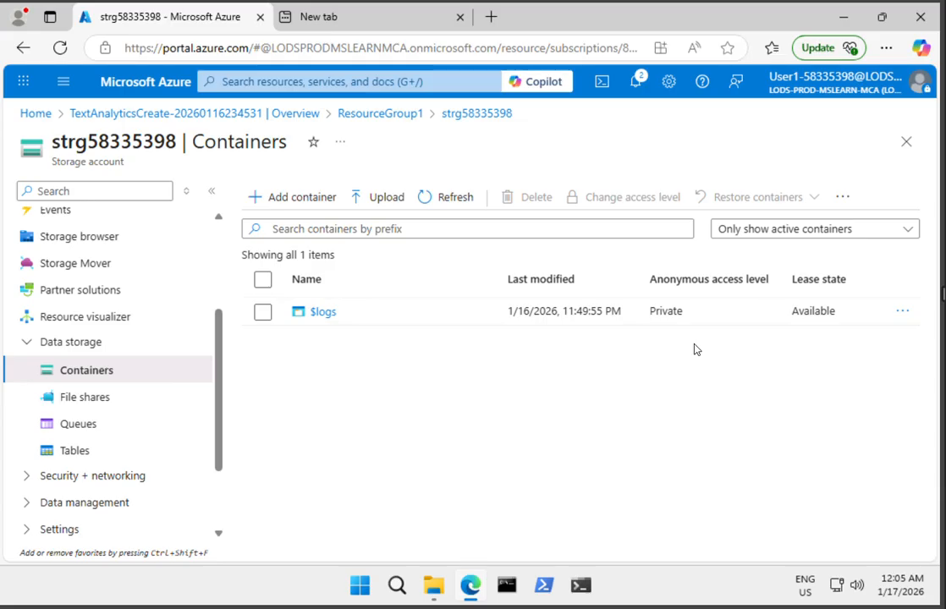
pyautogui.click(294, 203)
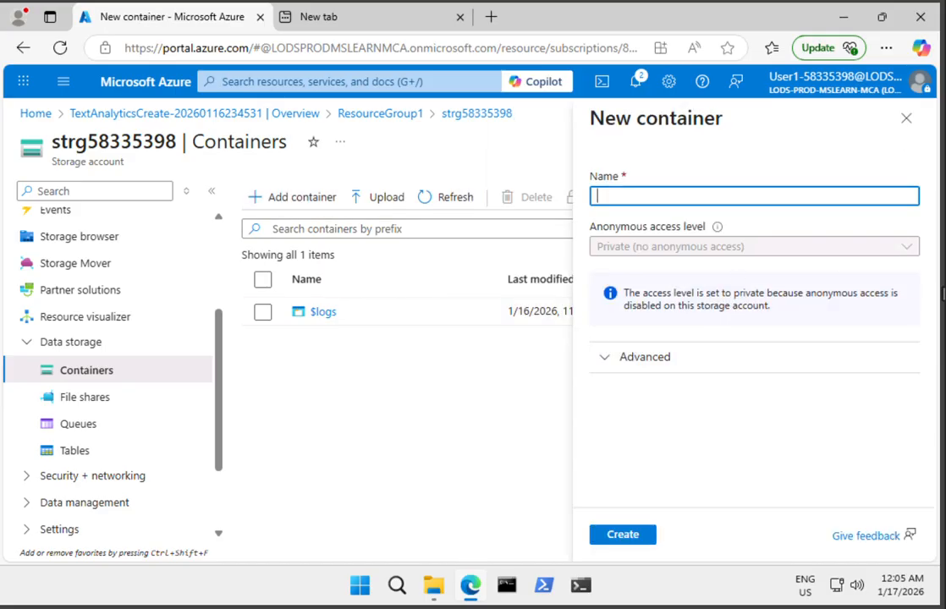
pyautogui.write('articles')
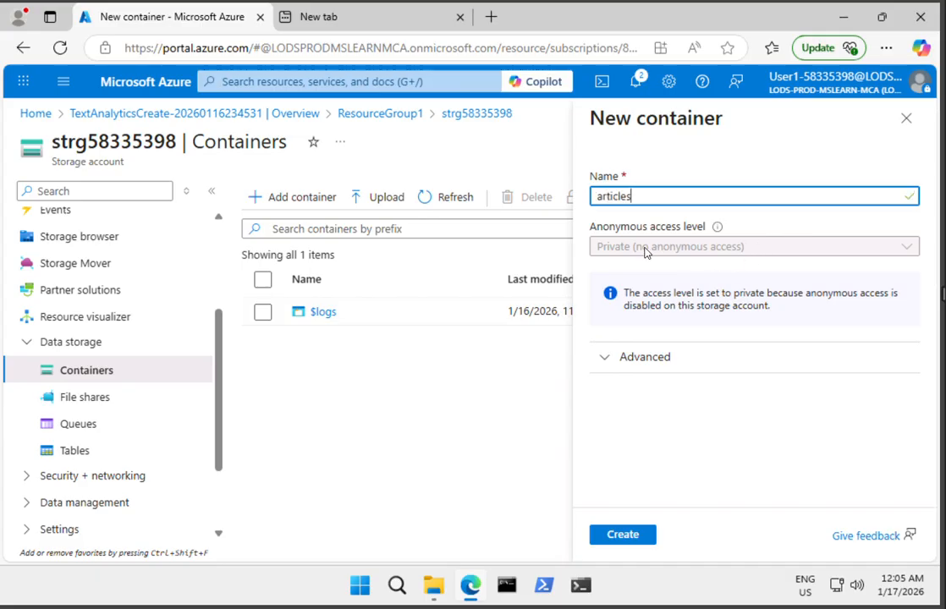
pyautogui.click(728, 247)
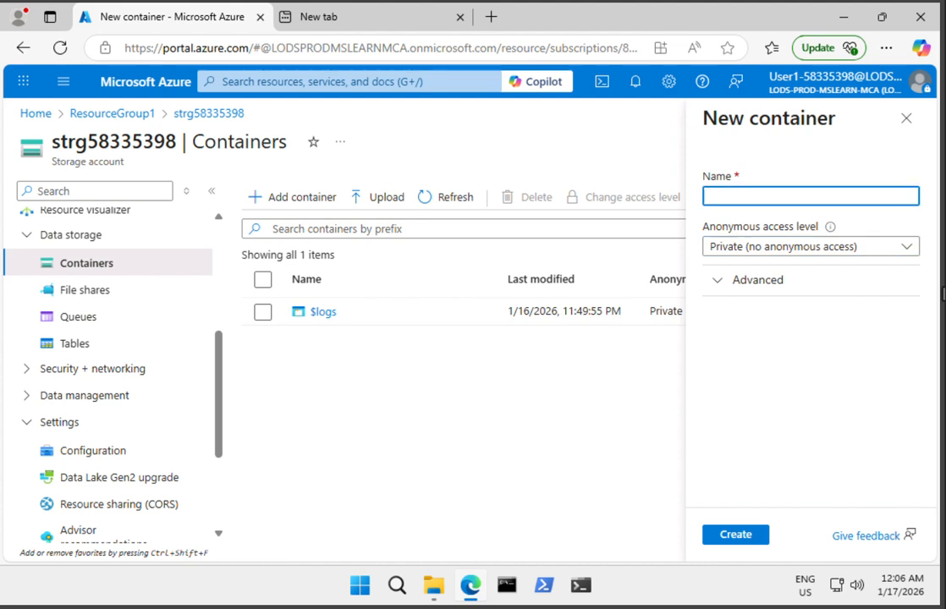
# Create a container called articles with the anonymous access level Container (anonymous read access for containers and blobs)
pyautogui.write('articles')
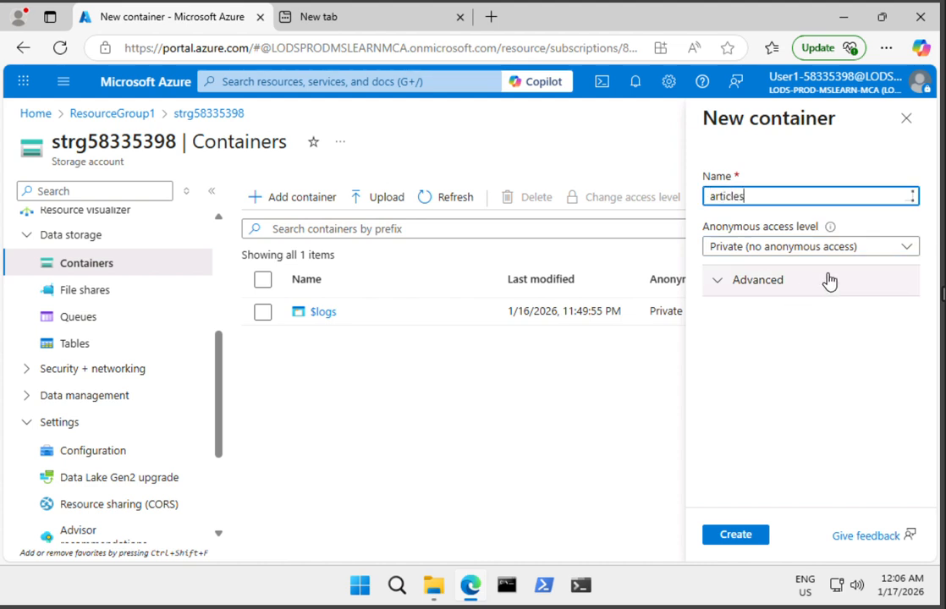
pyautogui.click(908, 248)
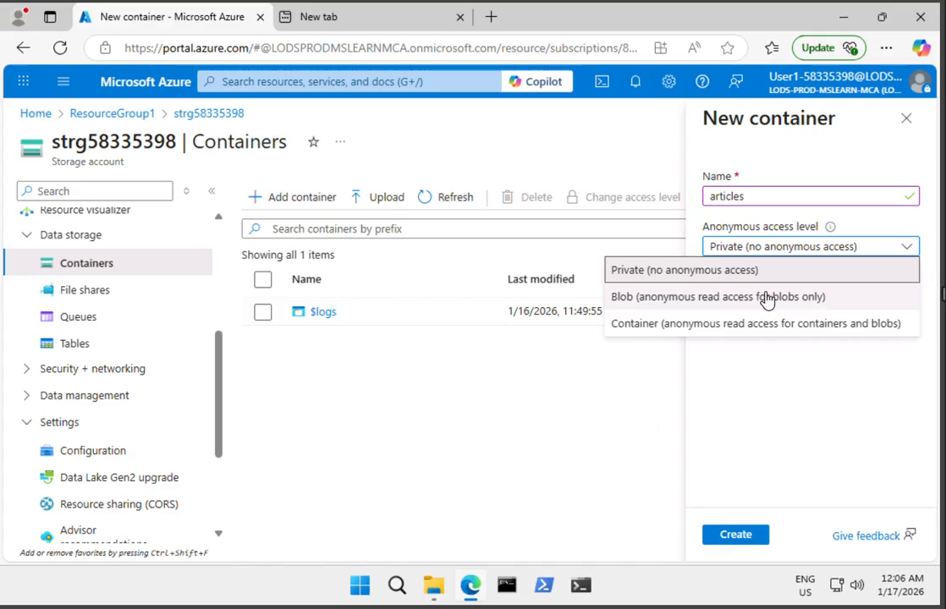
pyautogui.click(736, 330)
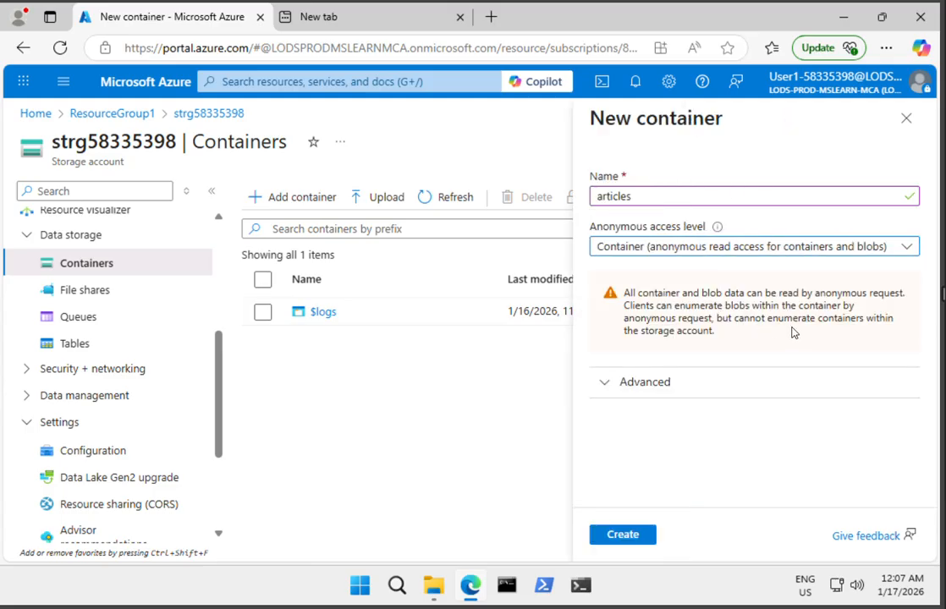
pyautogui.click(643, 542)
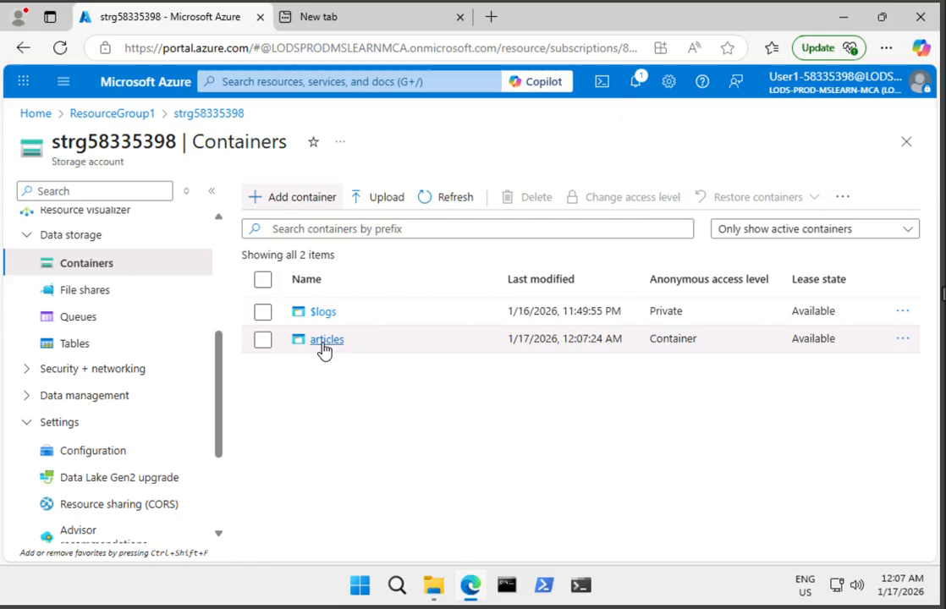
# Upload Article 1.txt through Article 13.txt from the extracted articles folder into the articles container and check the blob list
pyautogui.click(325, 342)
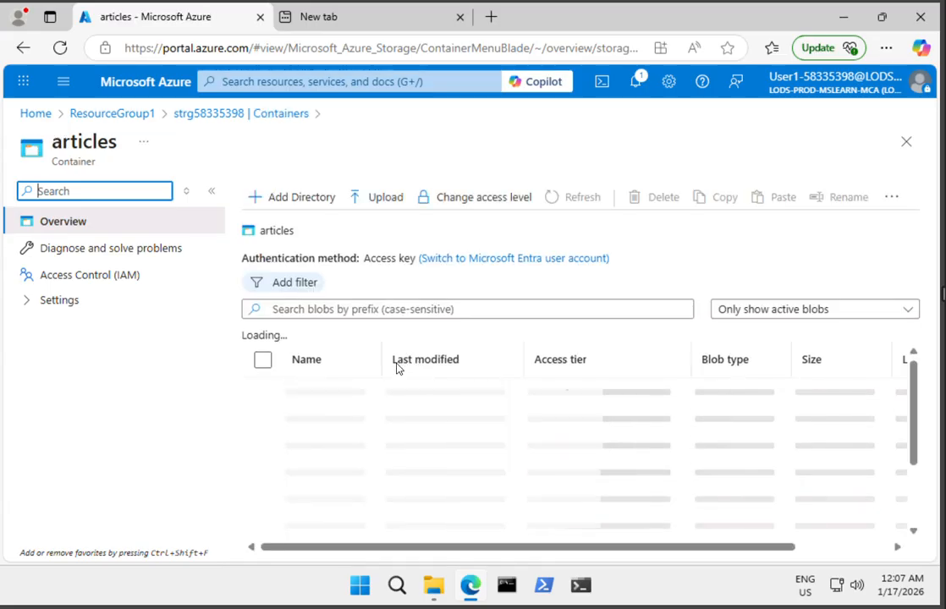
pyautogui.click(370, 206)
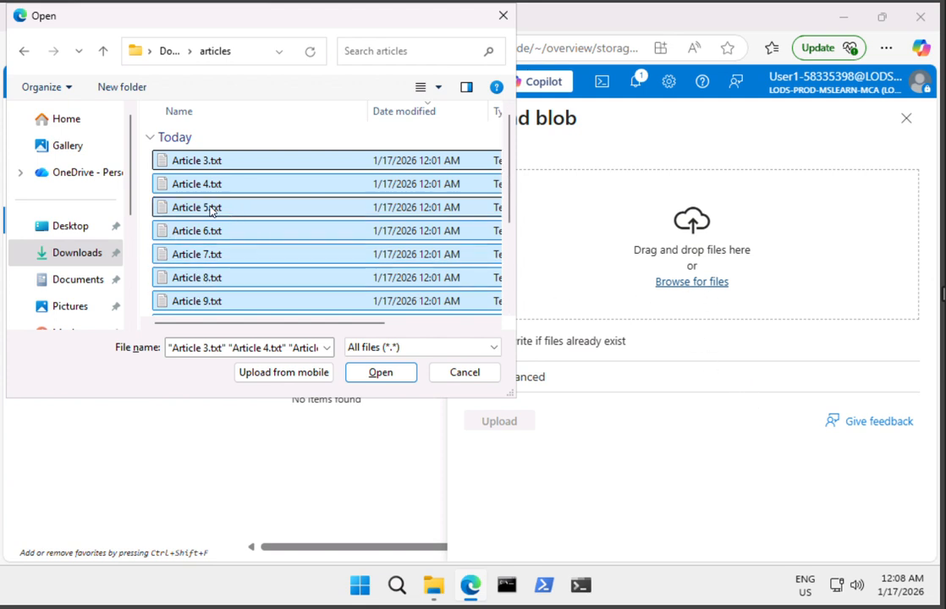
pyautogui.scroll(-2, 239, 244)
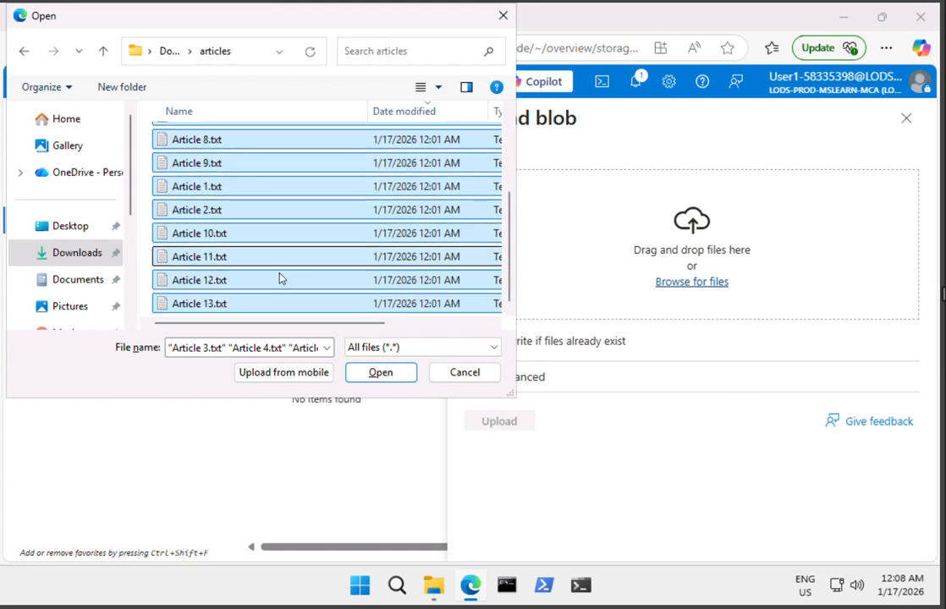
pyautogui.click(381, 372)
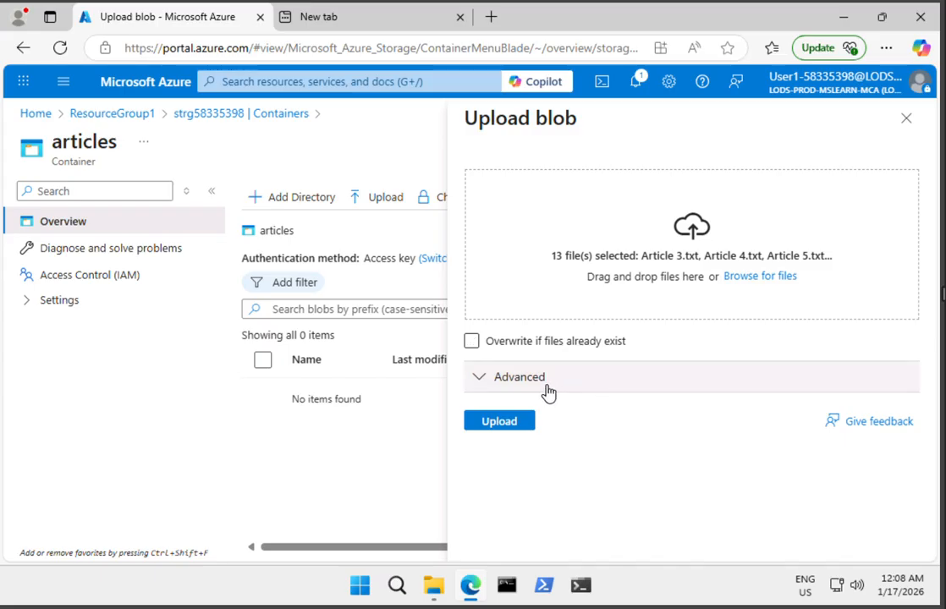
pyautogui.click(513, 428)
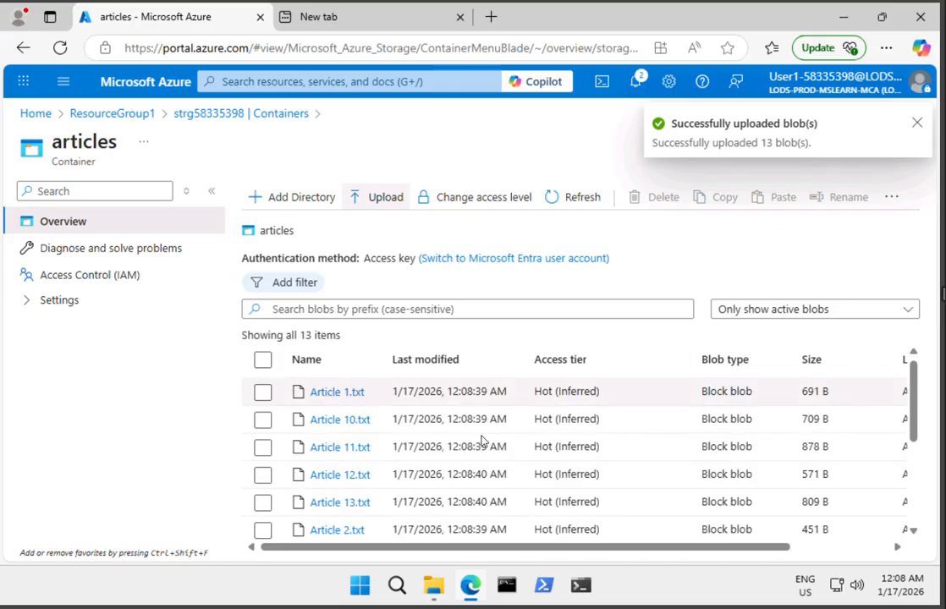
pyautogui.scroll(-3, 480, 444)
pyautogui.scroll(3, 354, 531)
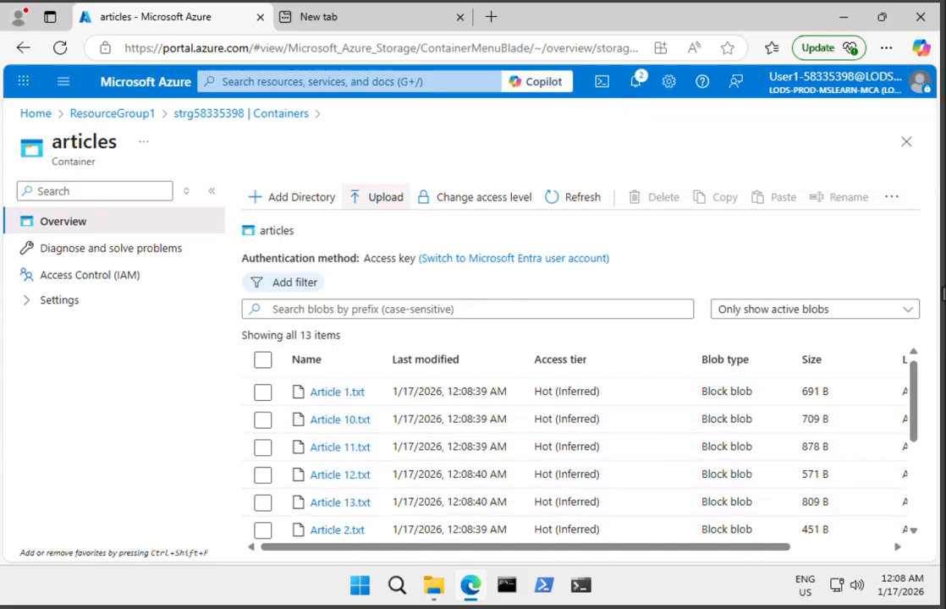
pyautogui.scroll(-3, 575, 457)
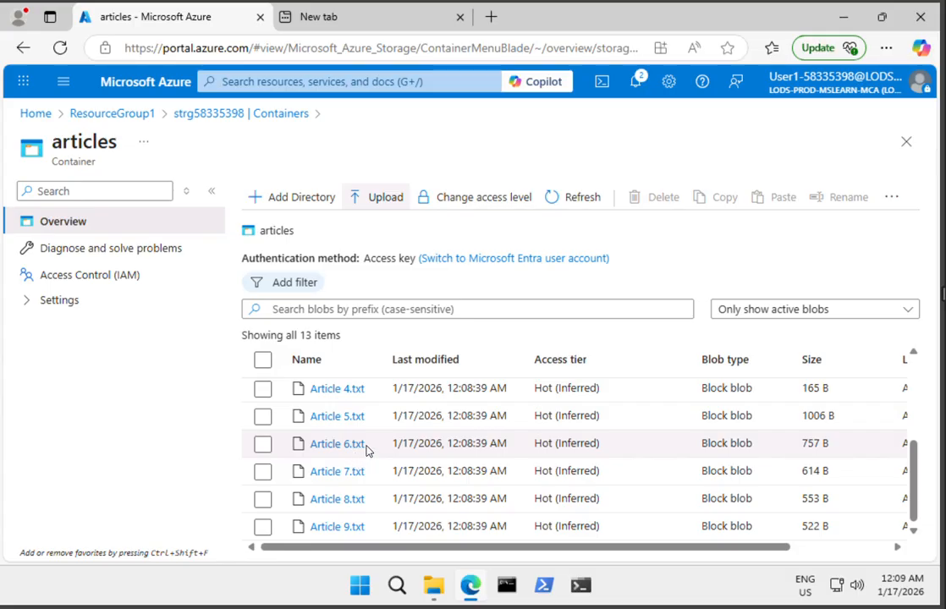
pyautogui.click(361, 21)
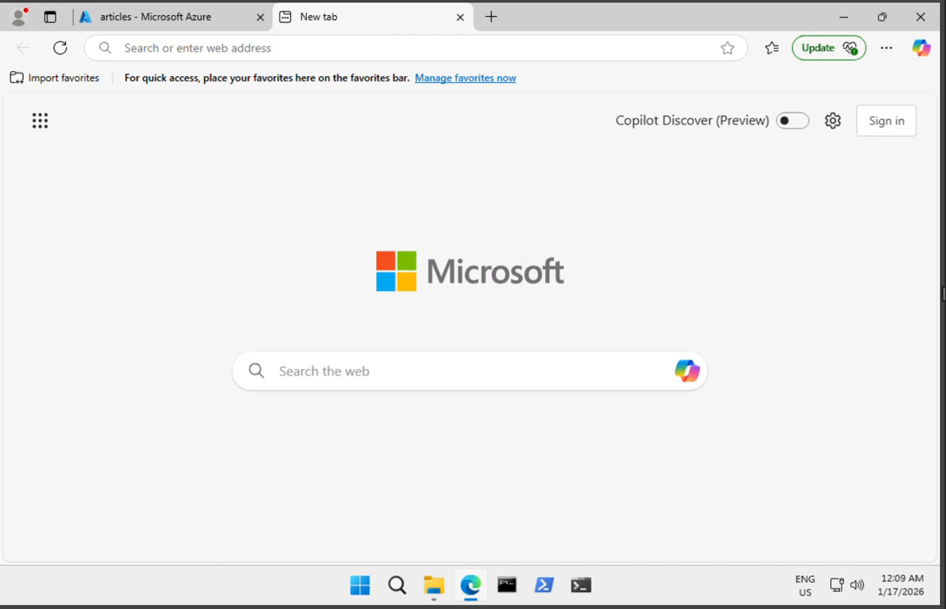
pyautogui.click(232, 49)
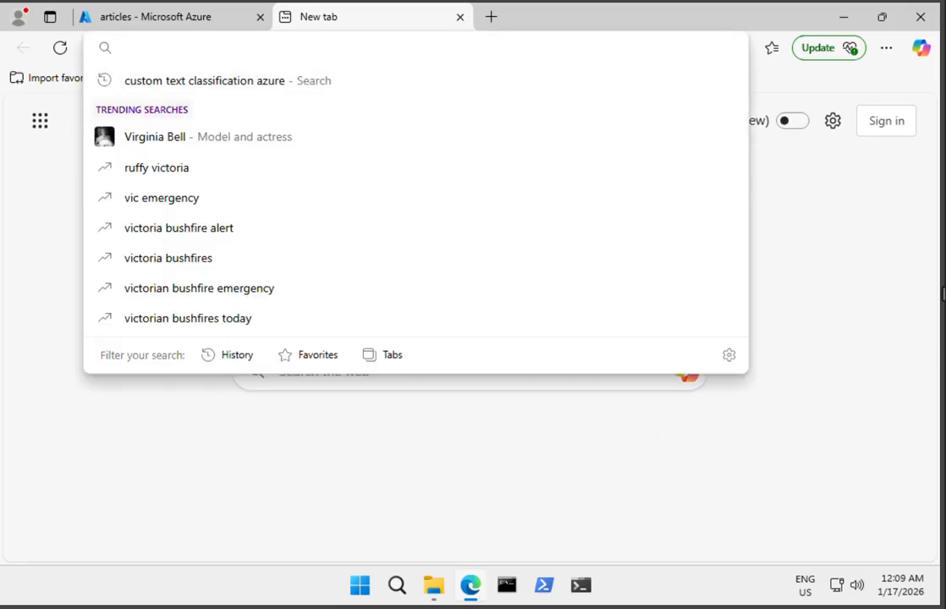
pyautogui.write('https://language.cognitive.azure.com/')
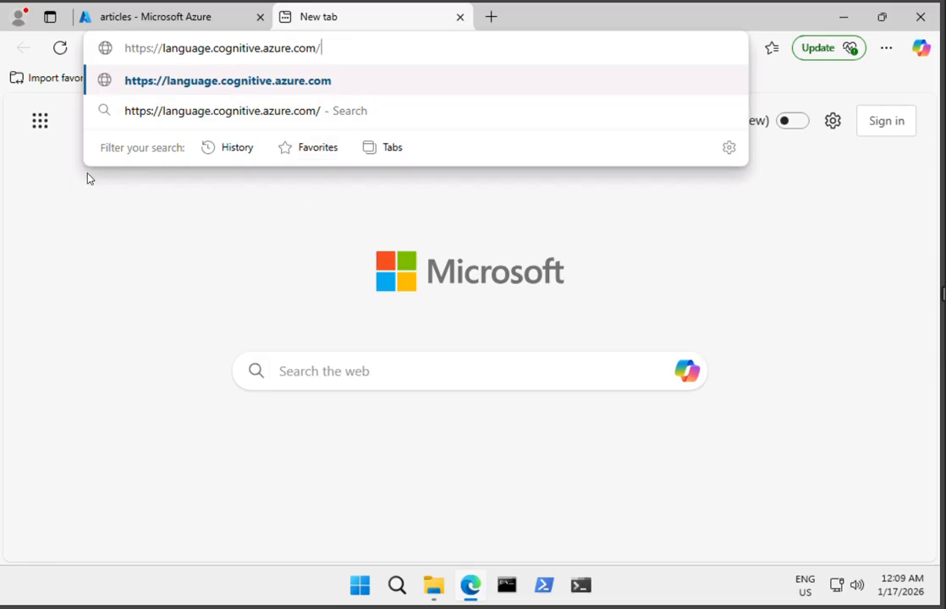
pyautogui.press('Return')
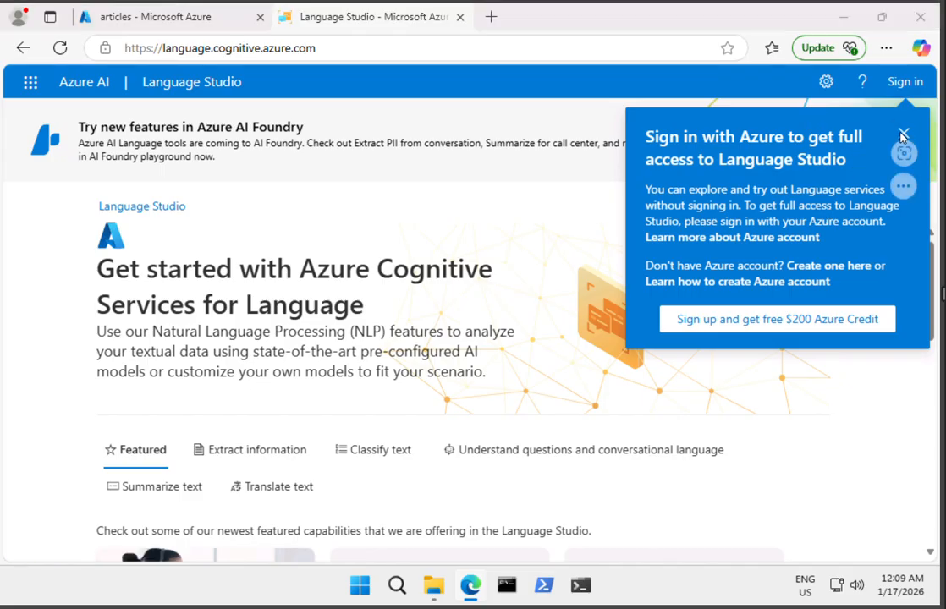
pyautogui.click(904, 83)
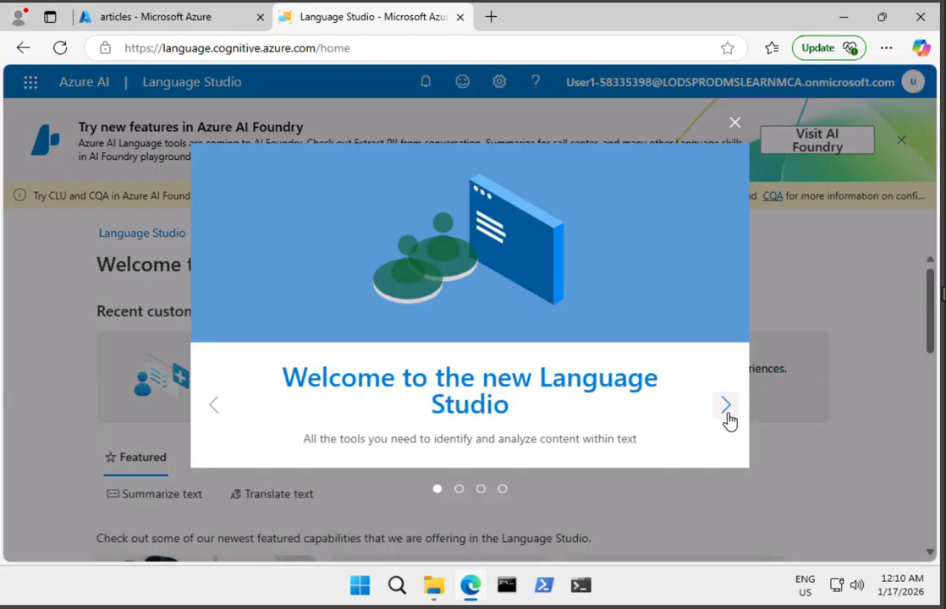
pyautogui.click(735, 124)
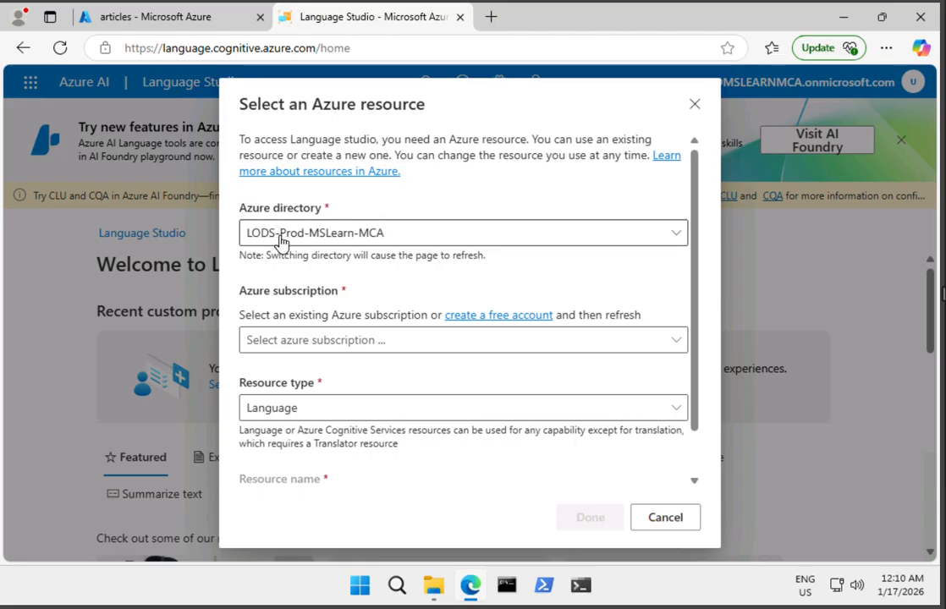
# Select MOC Subscription-lod51988619 and the Language resource language58335398 for Language Studio, and dismiss the resource tip
pyautogui.click(447, 347)
pyautogui.click(317, 397)
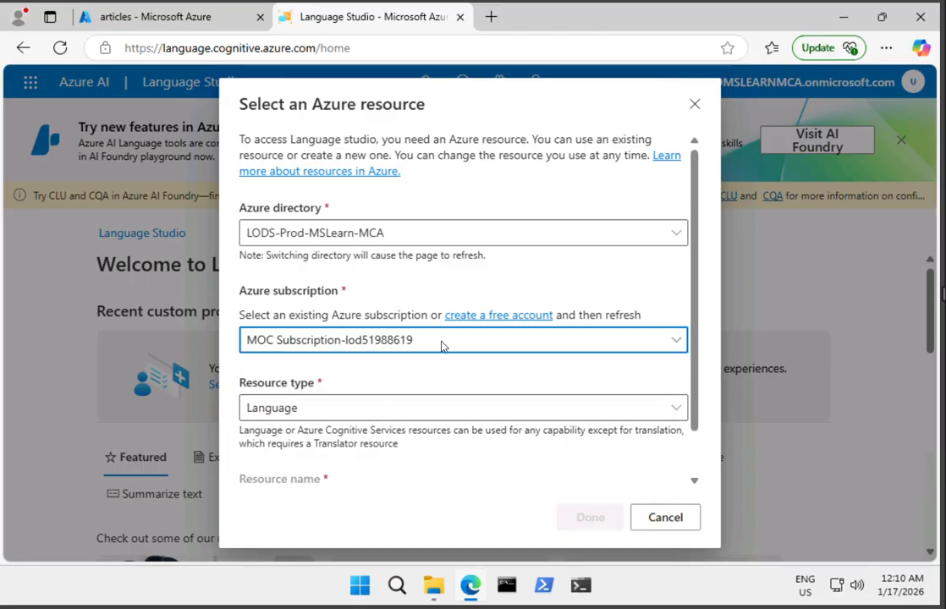
pyautogui.scroll(-2, 441, 346)
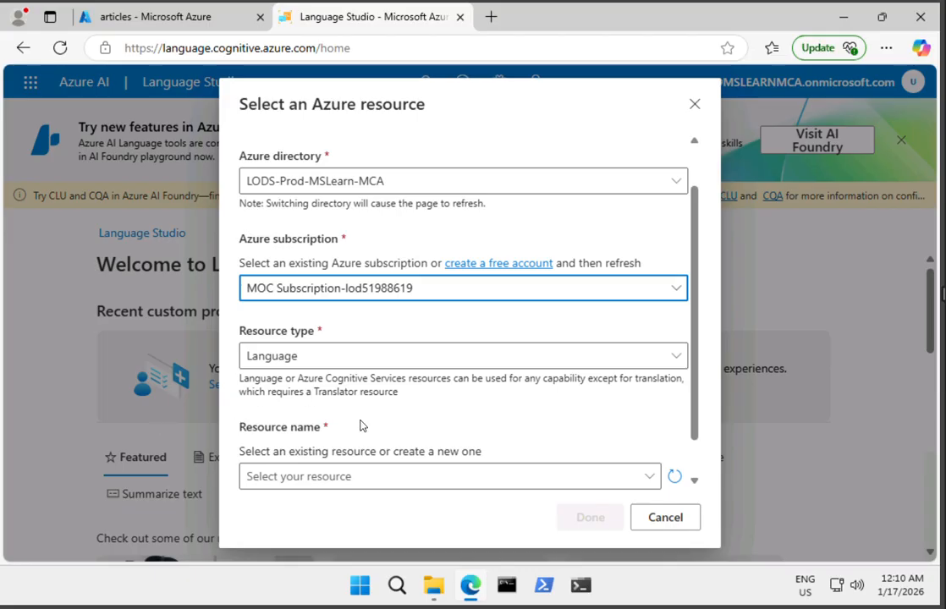
pyautogui.scroll(-1, 349, 411)
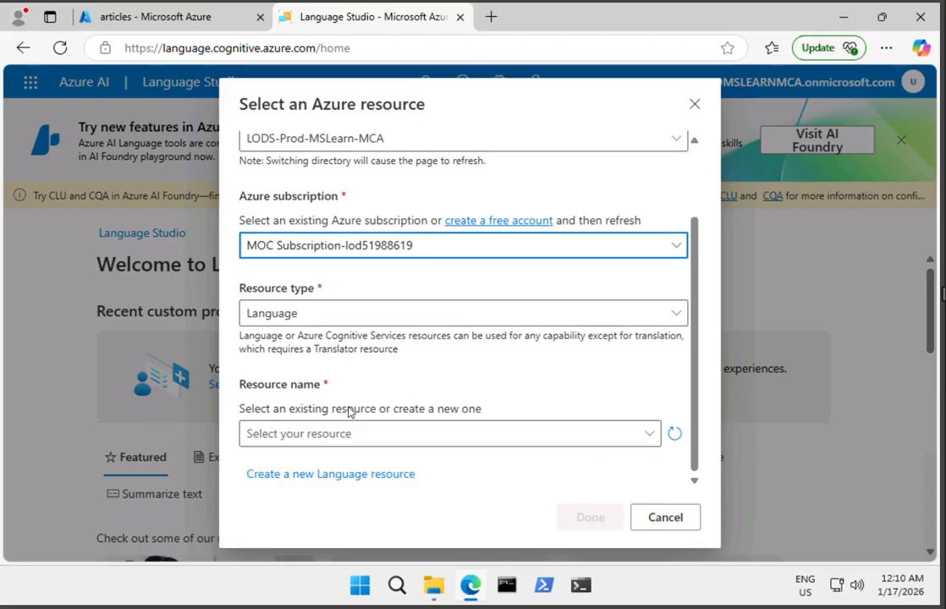
pyautogui.click(405, 444)
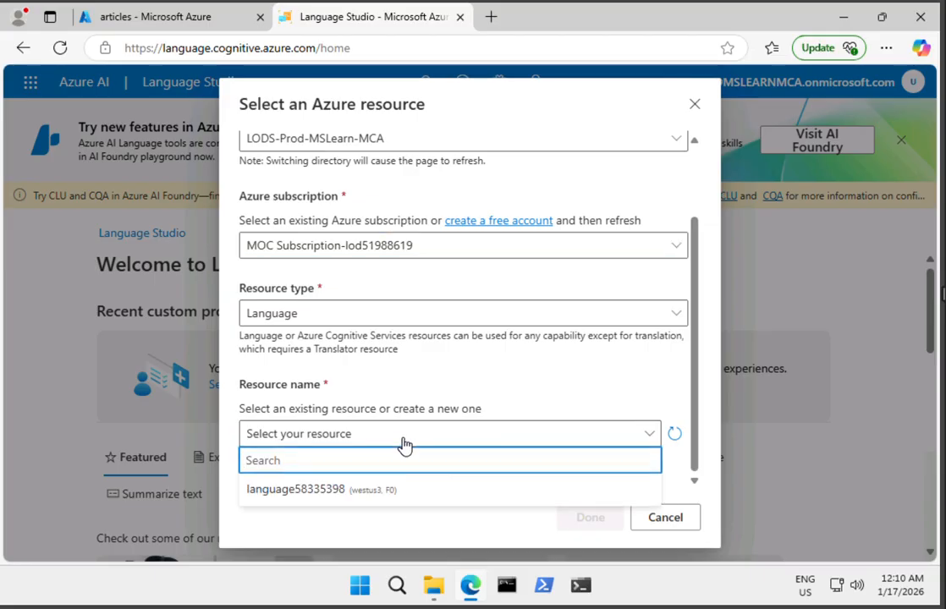
pyautogui.click(276, 495)
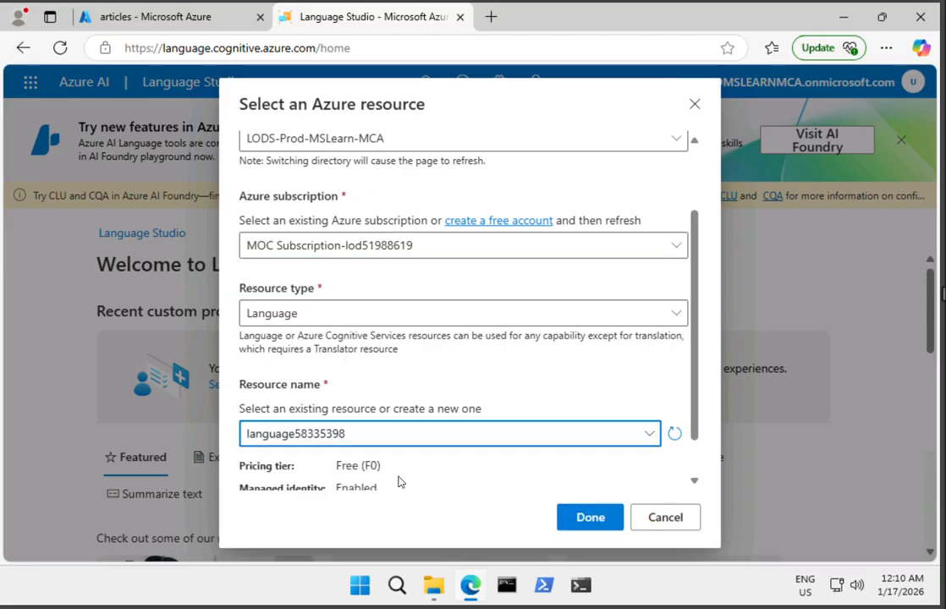
pyautogui.scroll(-1, 420, 480)
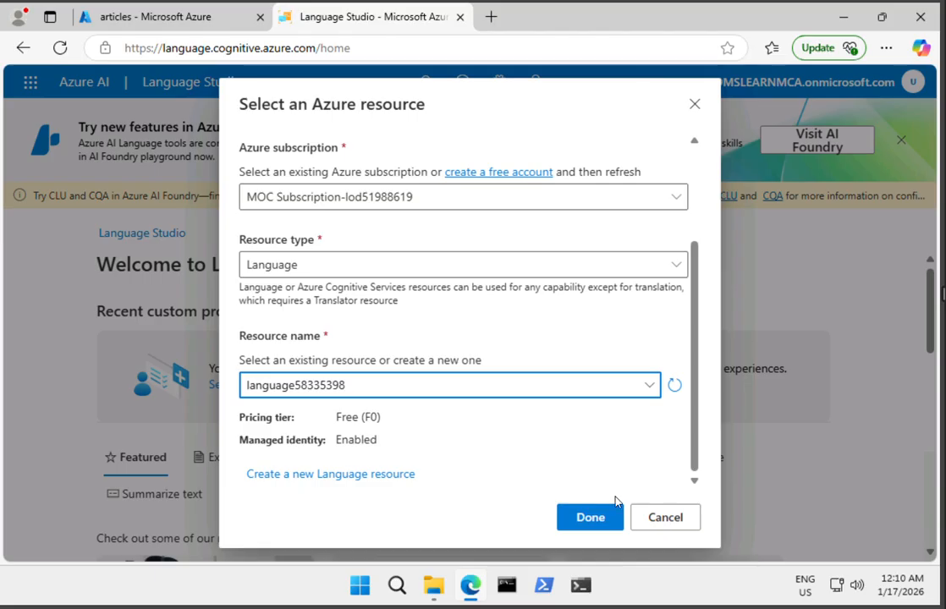
pyautogui.click(590, 519)
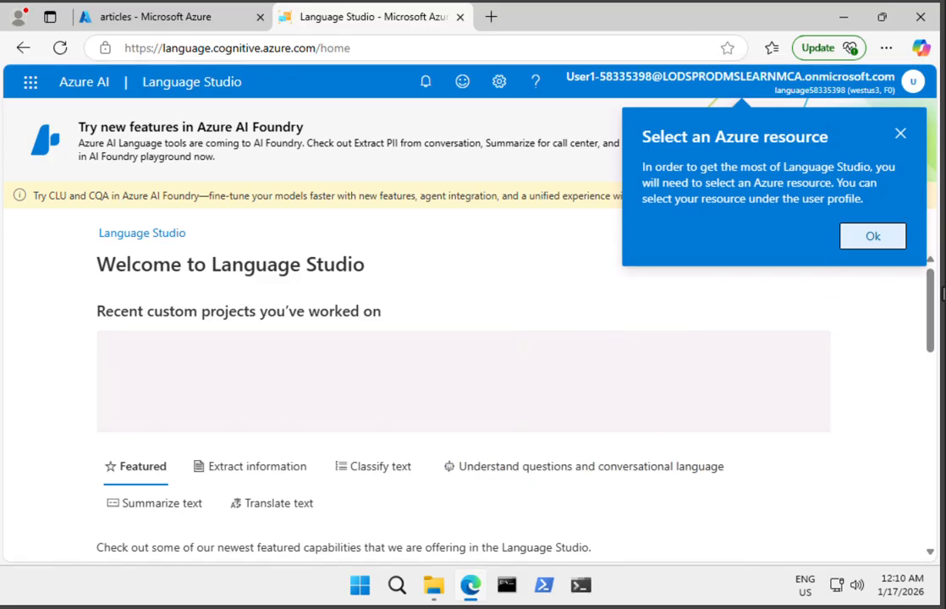
pyautogui.click(873, 236)
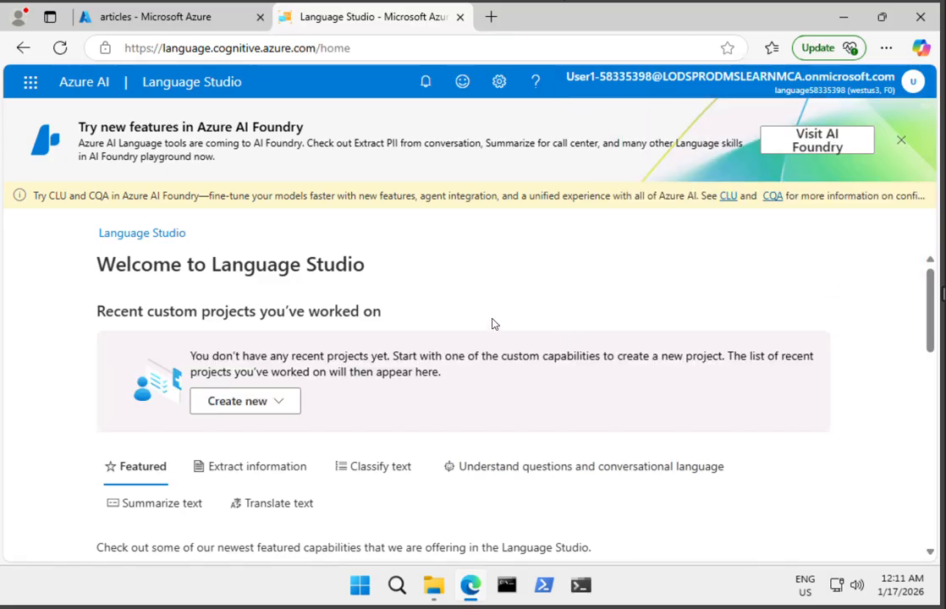
# Start a custom text classification project with the connected storage account and choose Single label classification as its type
pyautogui.click(287, 413)
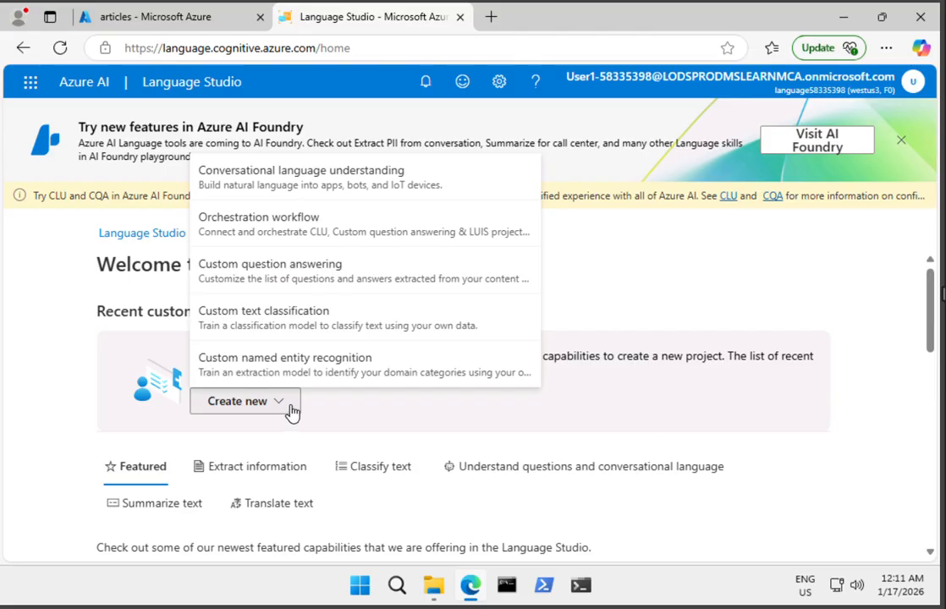
pyautogui.click(268, 329)
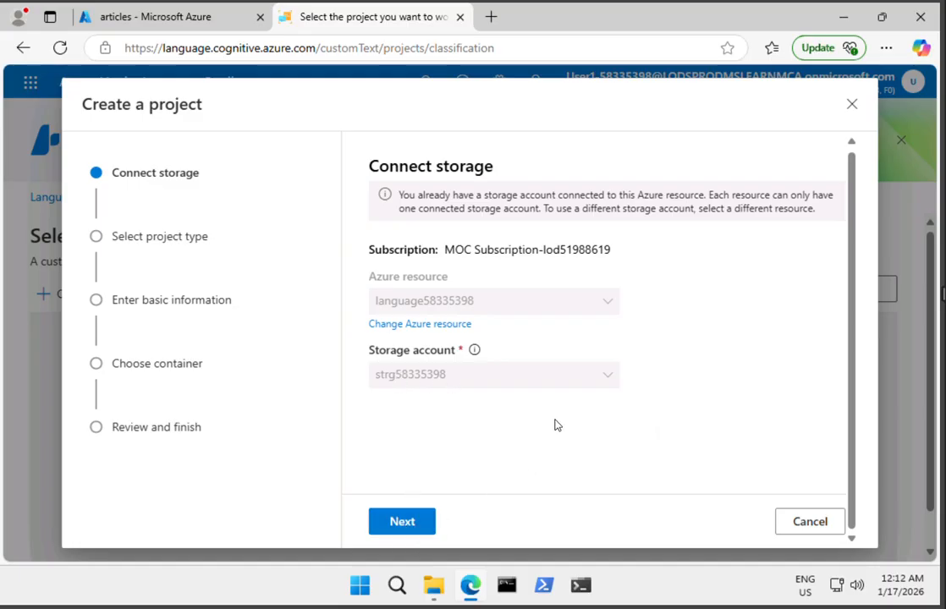
pyautogui.click(416, 525)
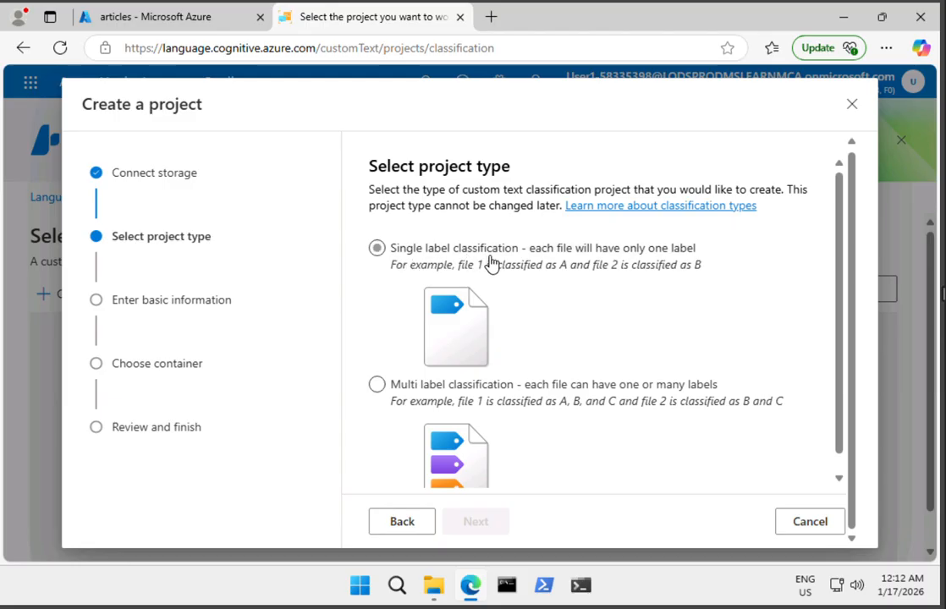
pyautogui.click(592, 256)
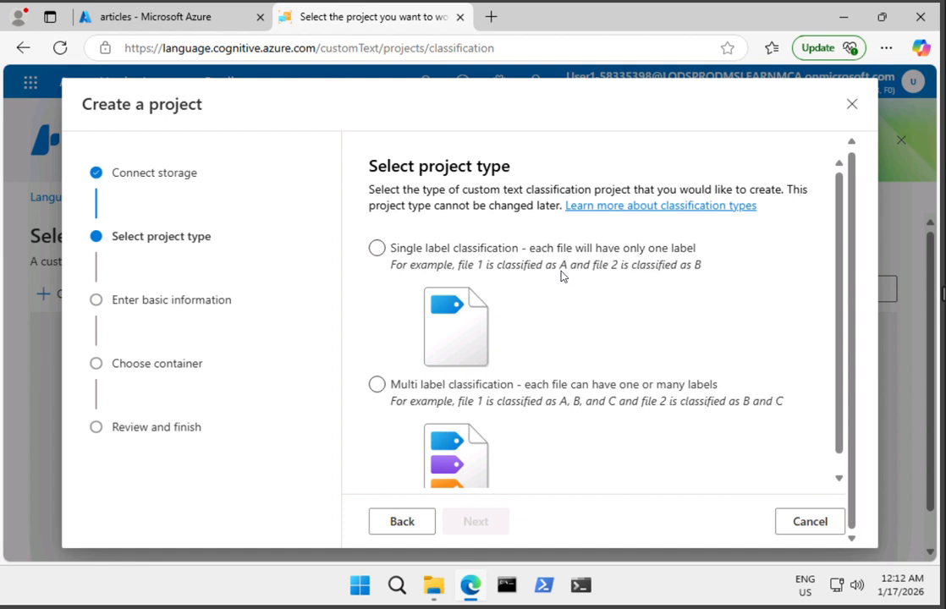
pyautogui.click(378, 250)
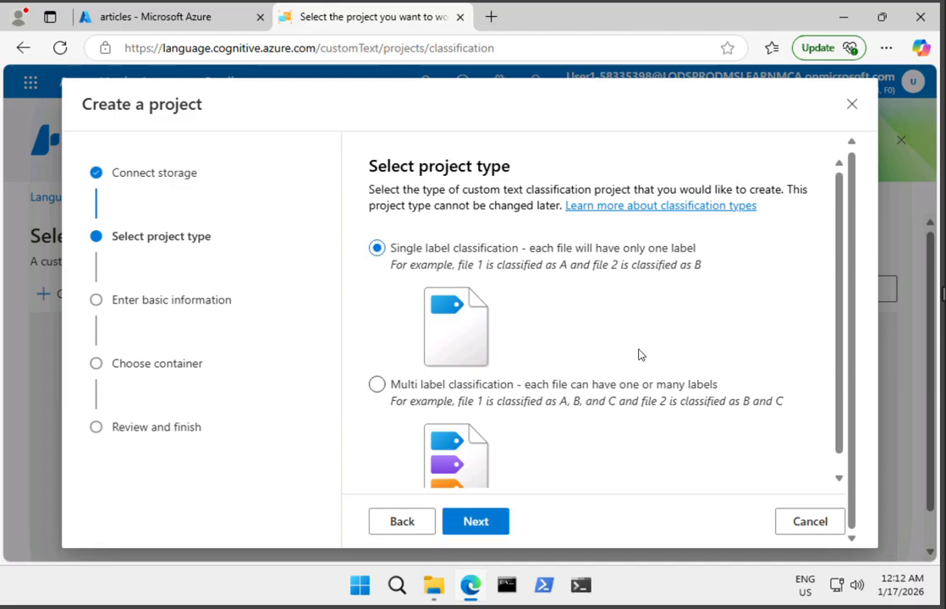
pyautogui.scroll(-1, 640, 355)
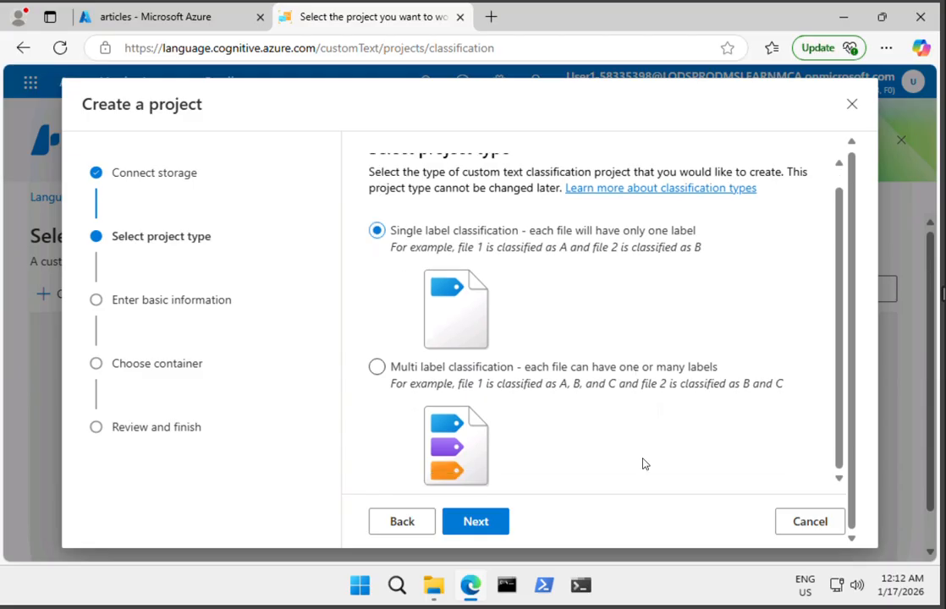
pyautogui.click(478, 522)
# Name the new classification project ClassifyLab and set its text primary language to English (US)
pyautogui.scroll(-2, 581, 341)
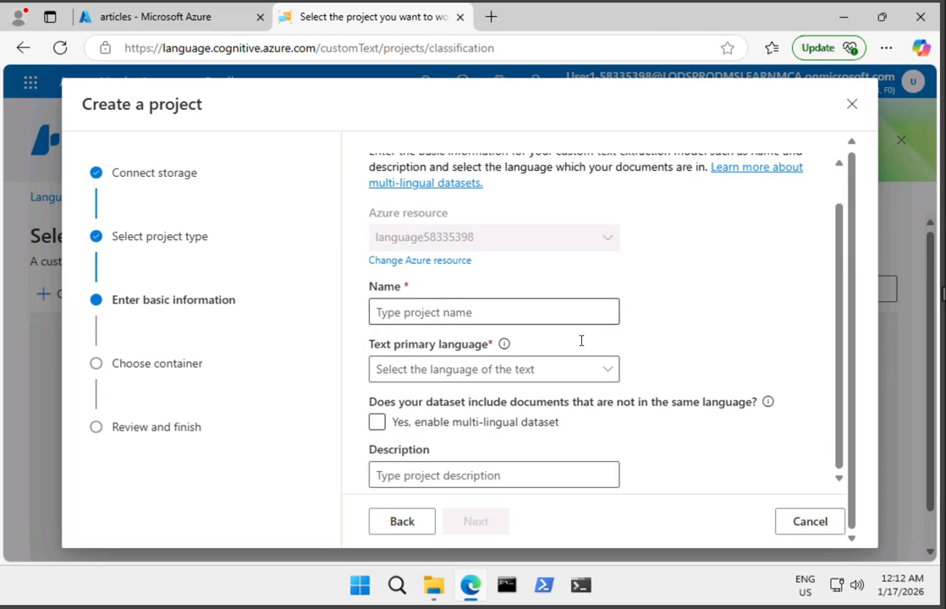
pyautogui.click(454, 313)
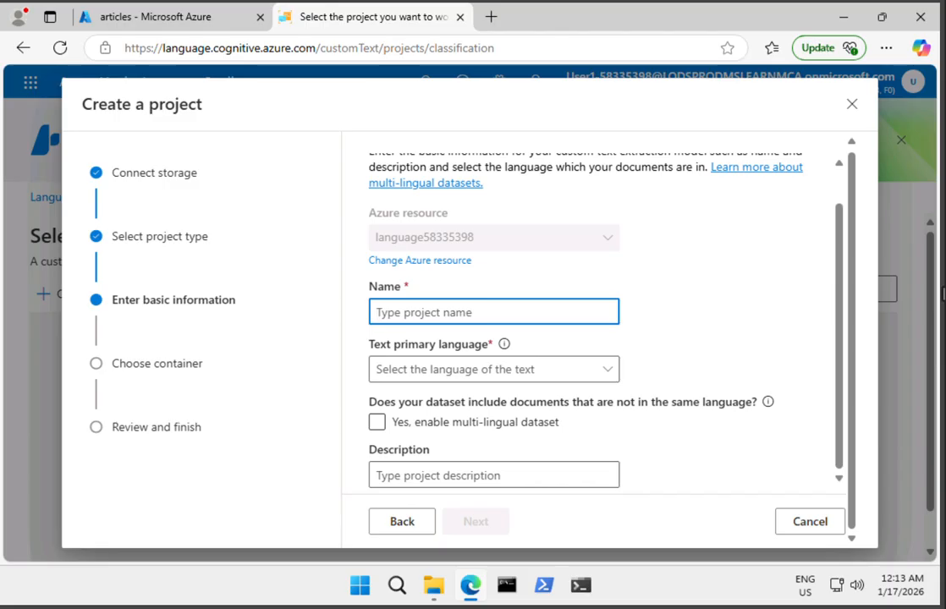
pyautogui.write('ClassifyLab')
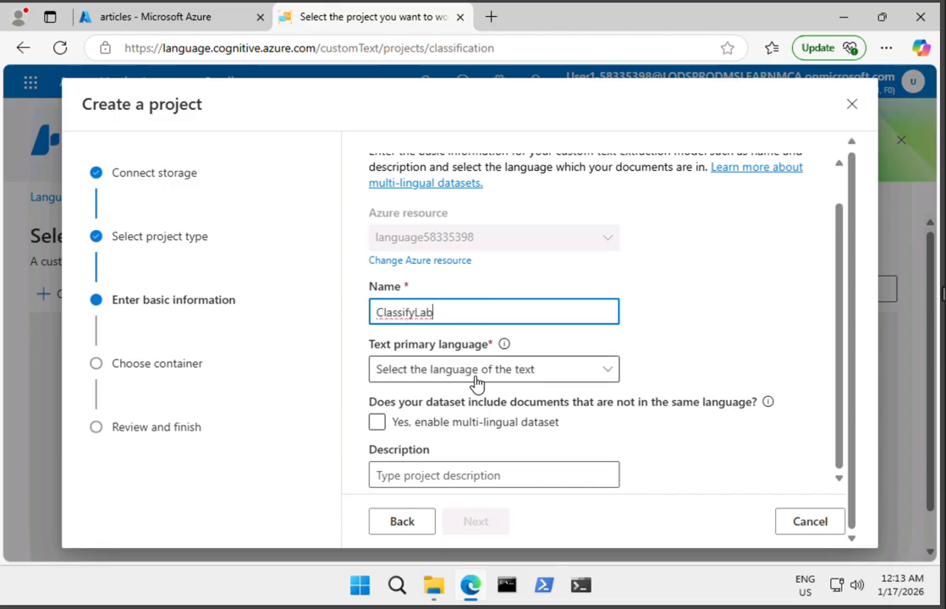
pyautogui.click(508, 372)
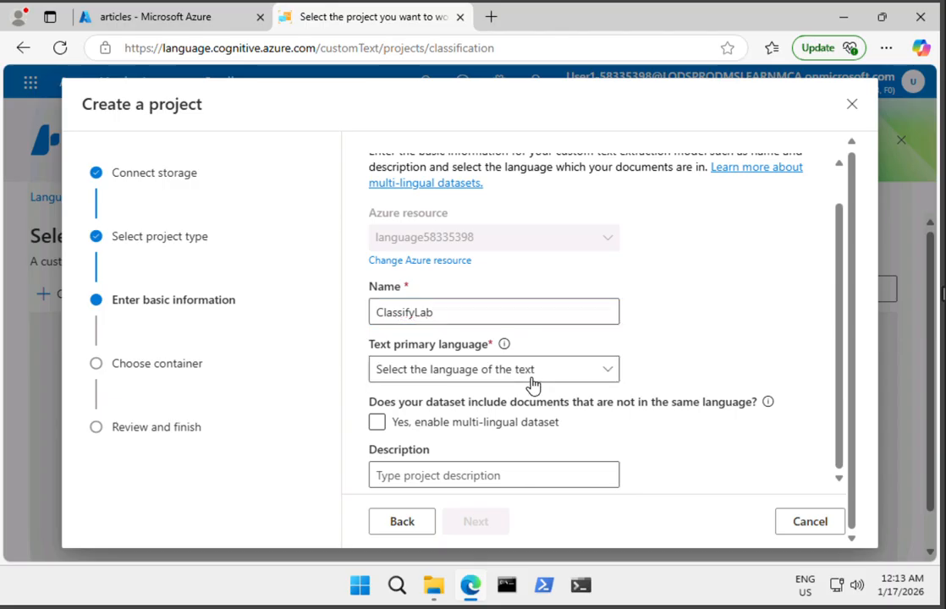
pyautogui.click(431, 370)
pyautogui.click(431, 370)
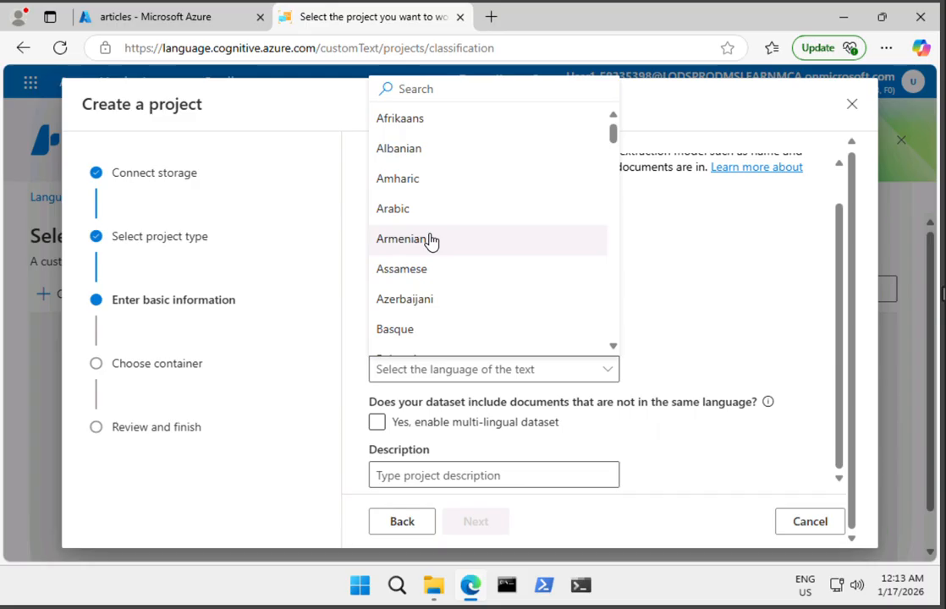
pyautogui.scroll(-5, 430, 241)
pyautogui.click(441, 88)
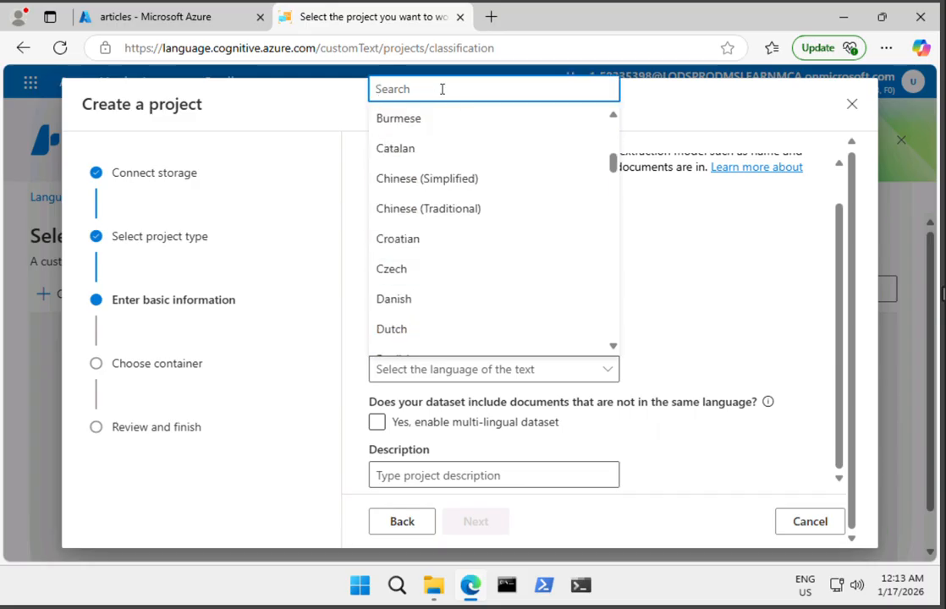
pyautogui.write('eng')
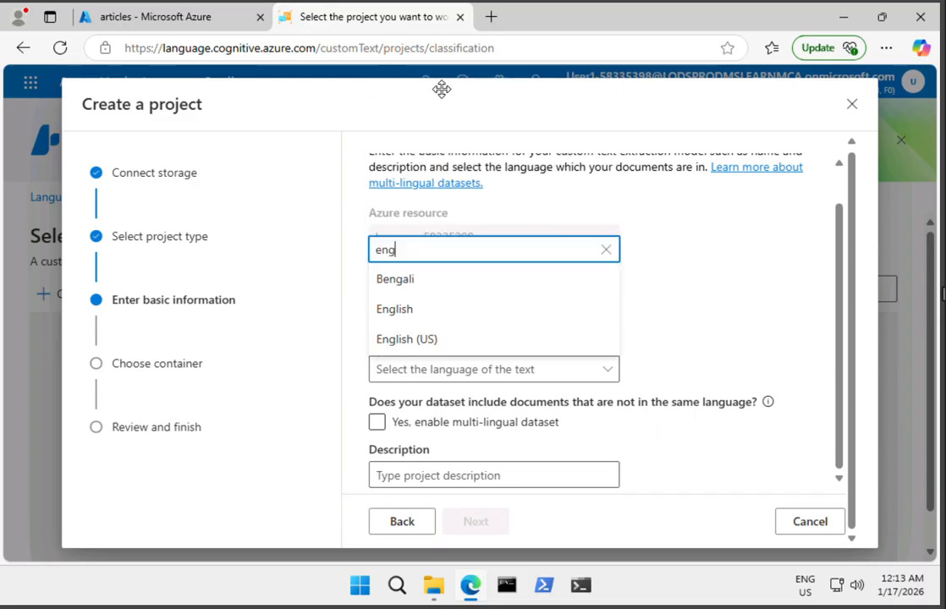
pyautogui.click(388, 309)
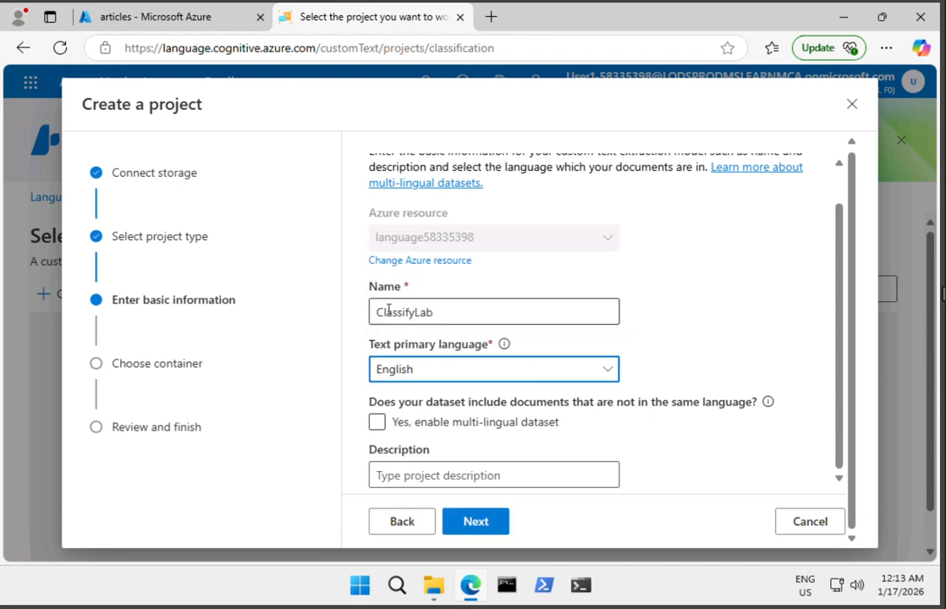
pyautogui.click(442, 370)
pyautogui.click(423, 248)
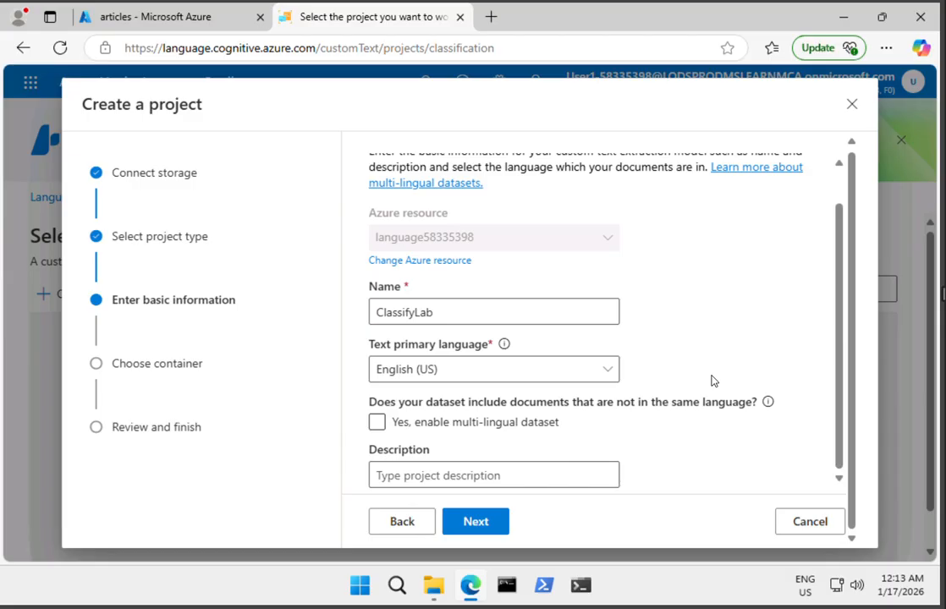
# Enter "Custom text lab" as the project description and continue to the dataset location
pyautogui.click(403, 476)
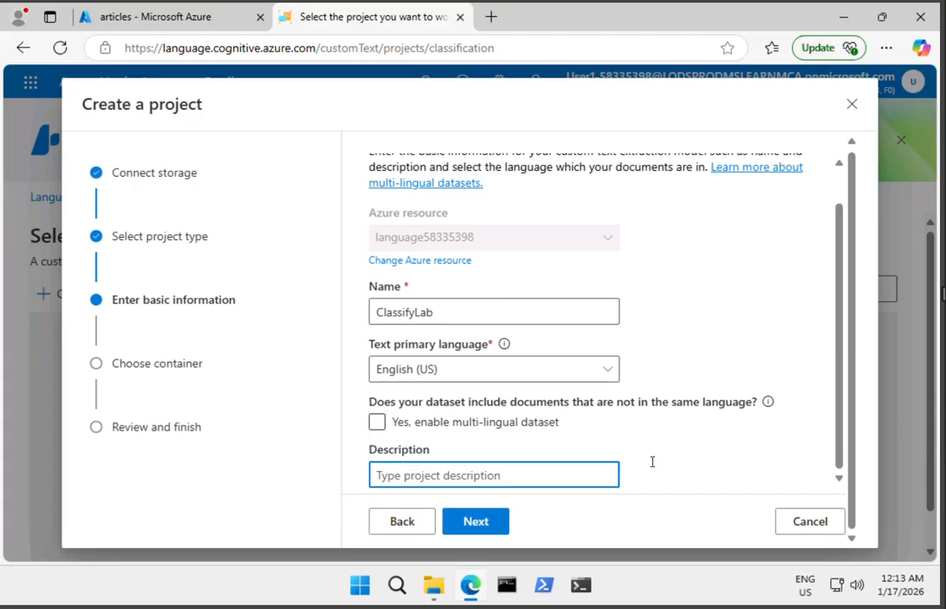
pyautogui.write('Custom text lab')
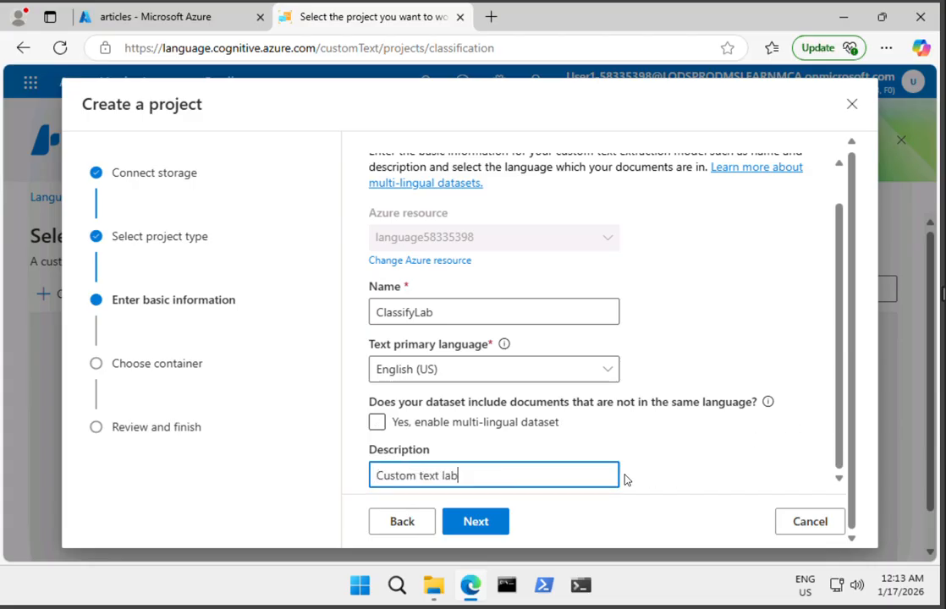
pyautogui.click(475, 522)
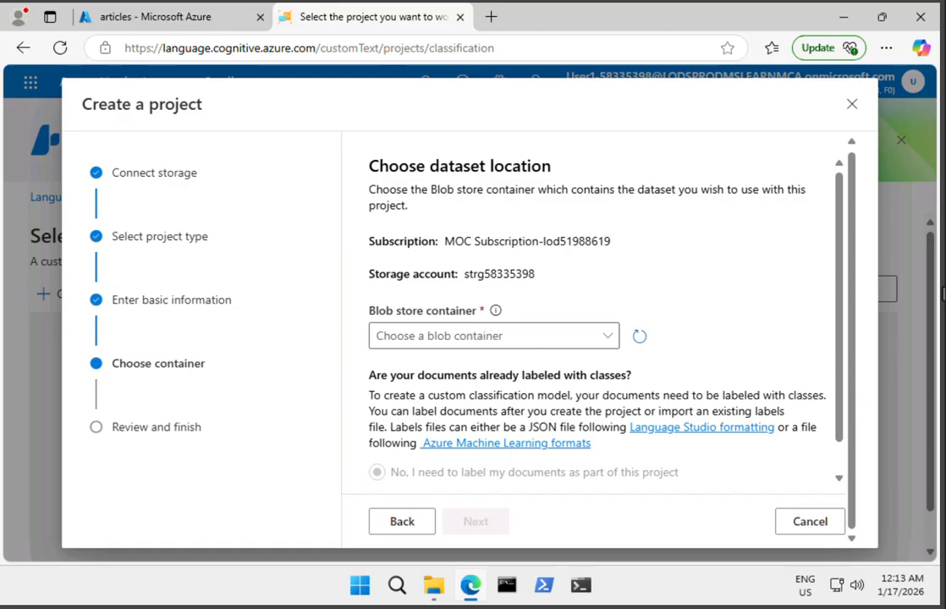
# Use the articles blob container, keep document labeling as part of the project, and create the project
pyautogui.click(604, 343)
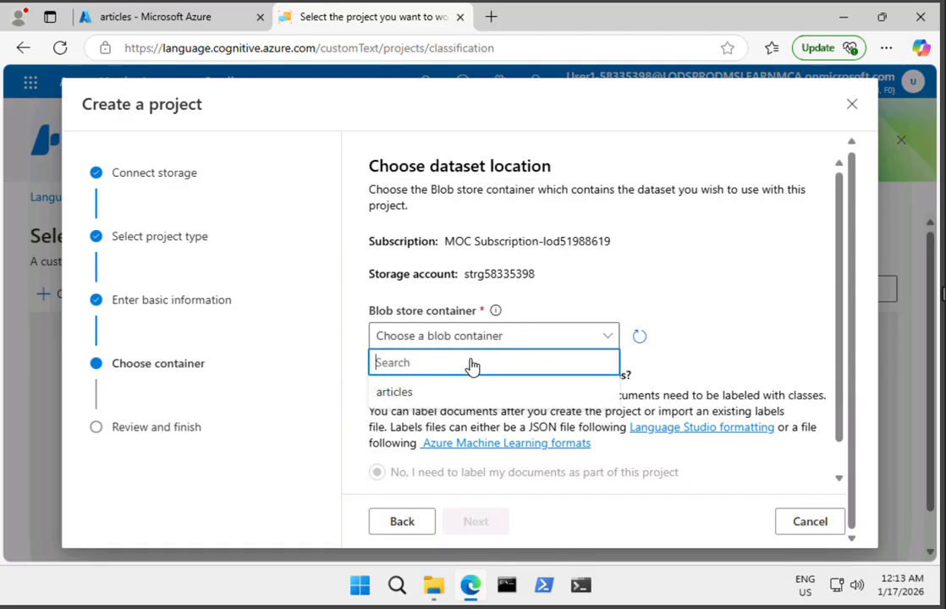
pyautogui.click(414, 396)
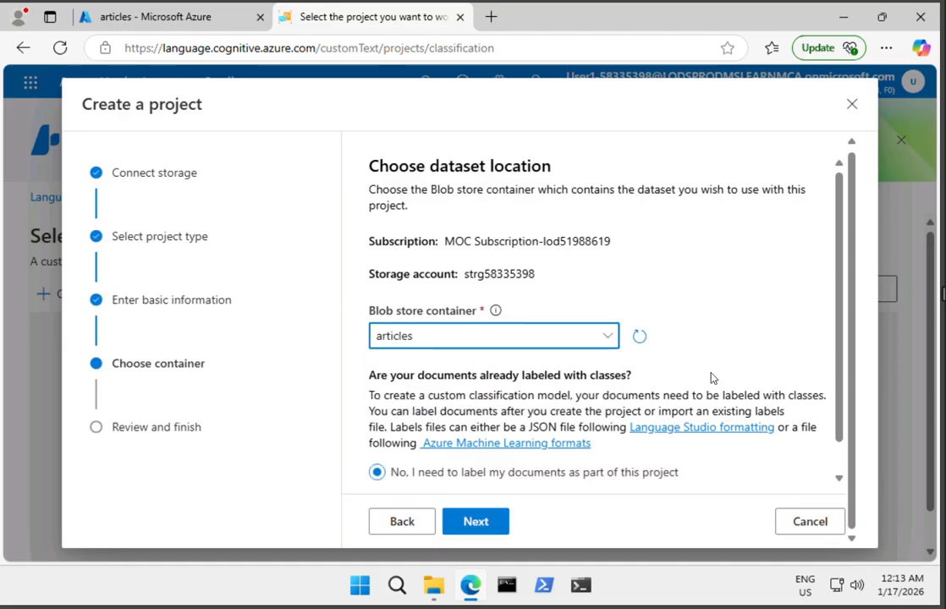
pyautogui.scroll(-1, 711, 377)
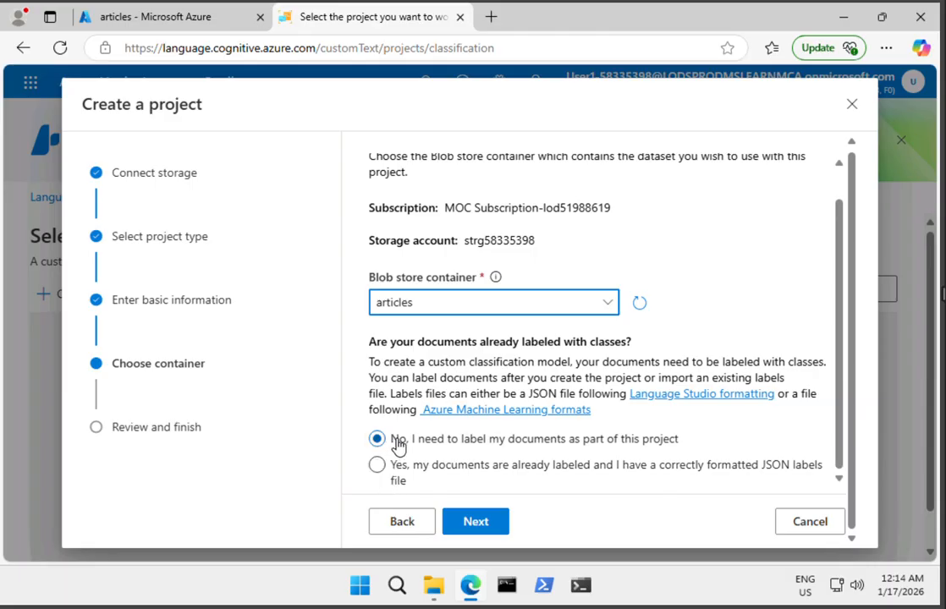
pyautogui.click(481, 522)
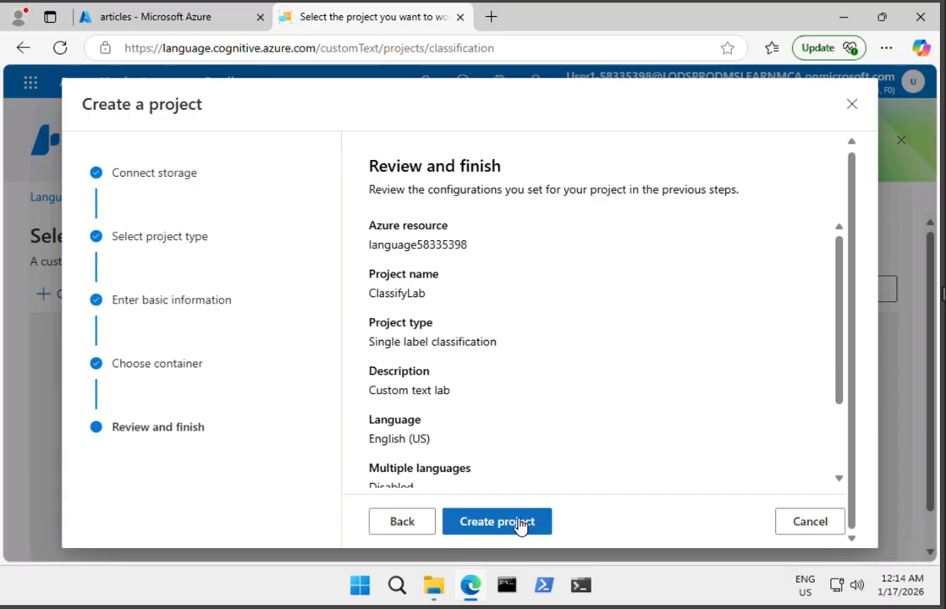
pyautogui.click(518, 523)
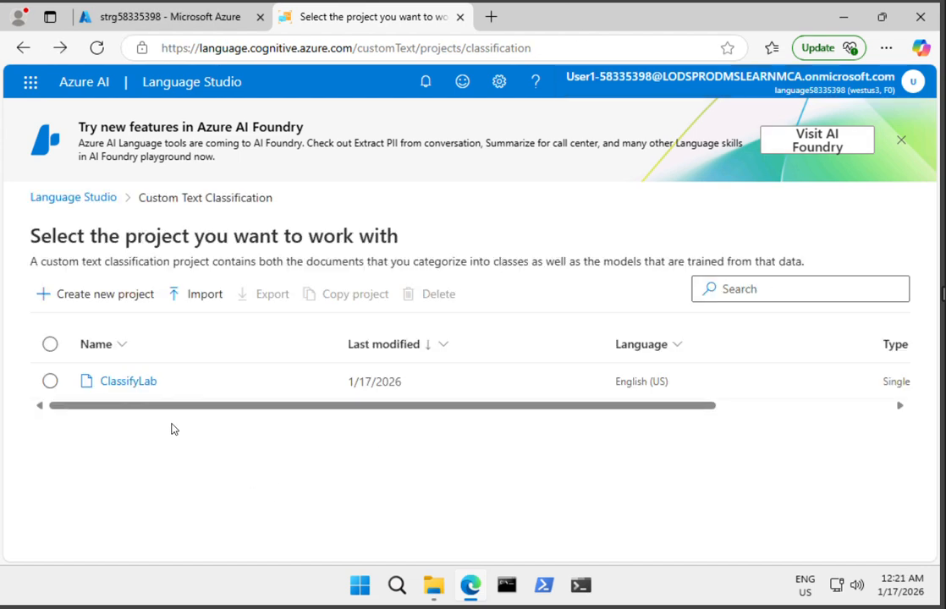
# Open the ClassifyLab project and look through its document list on the data labeling page
pyautogui.click(128, 383)
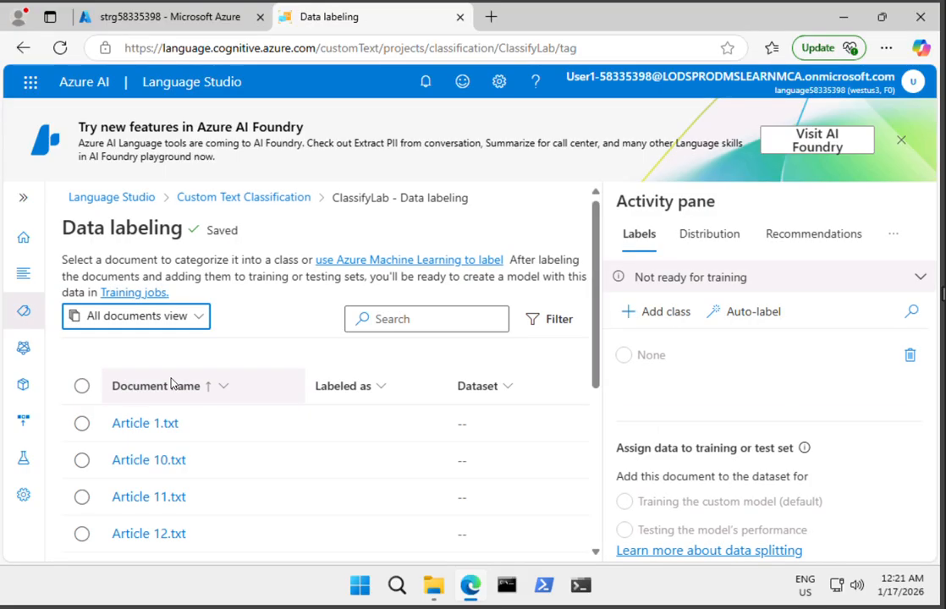
pyautogui.scroll(-4, 178, 438)
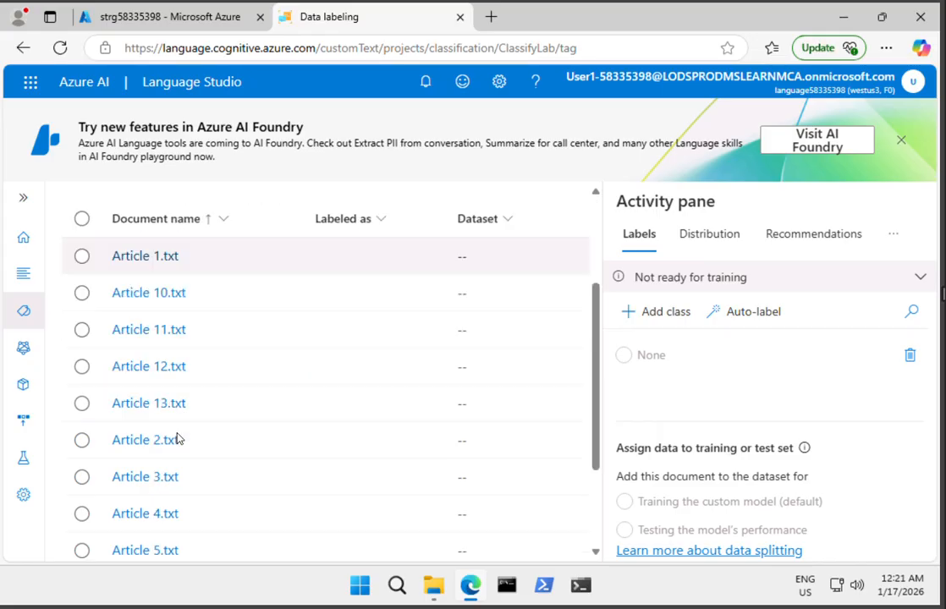
pyautogui.scroll(5, 178, 439)
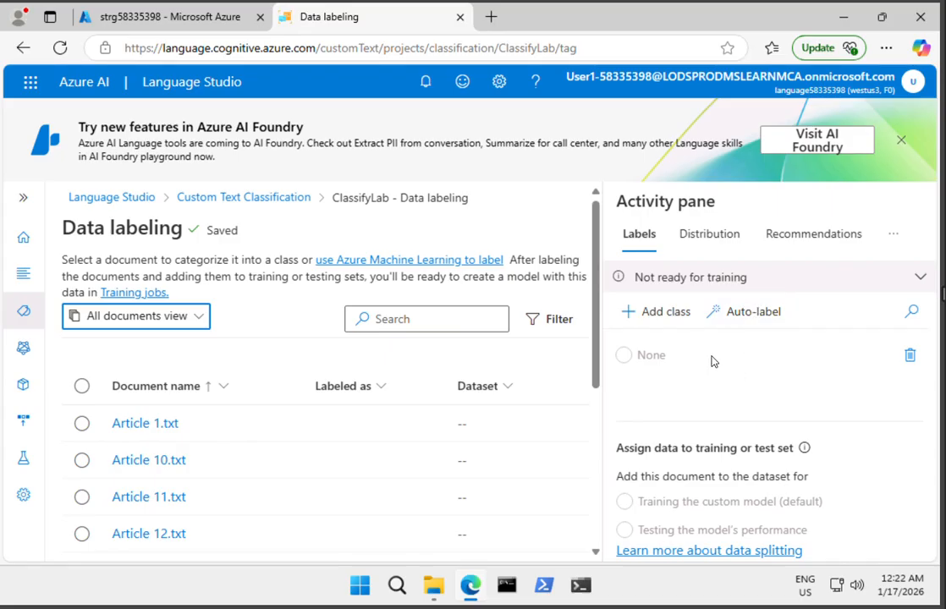
# Add the classes Classifieds and Sports to the project's labels
pyautogui.click(656, 320)
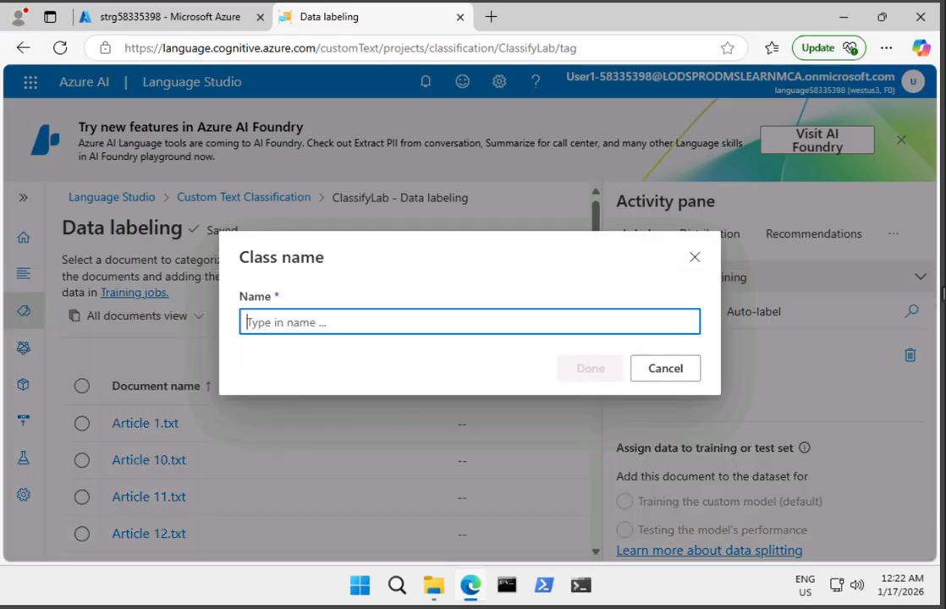
pyautogui.write('Classifieds')
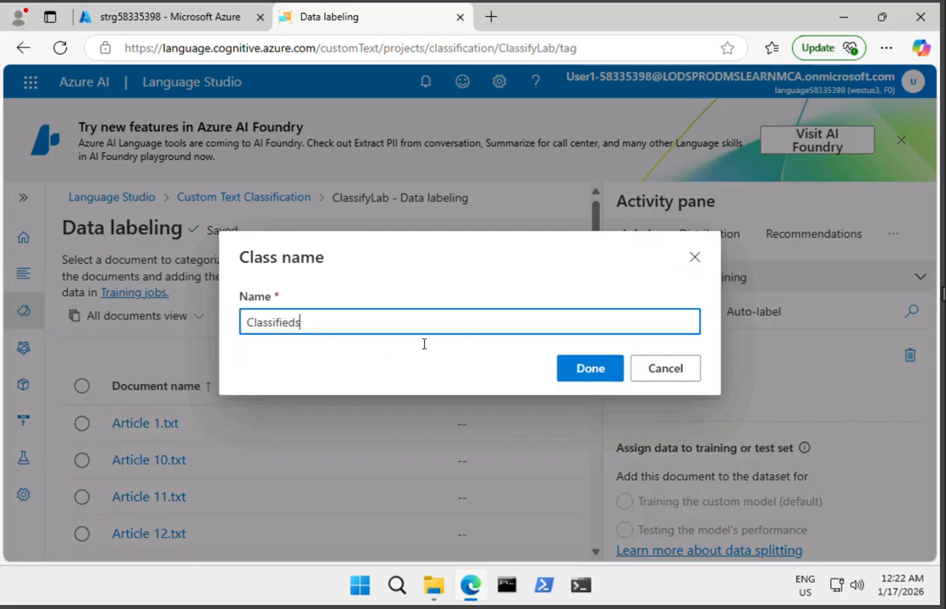
pyautogui.click(582, 370)
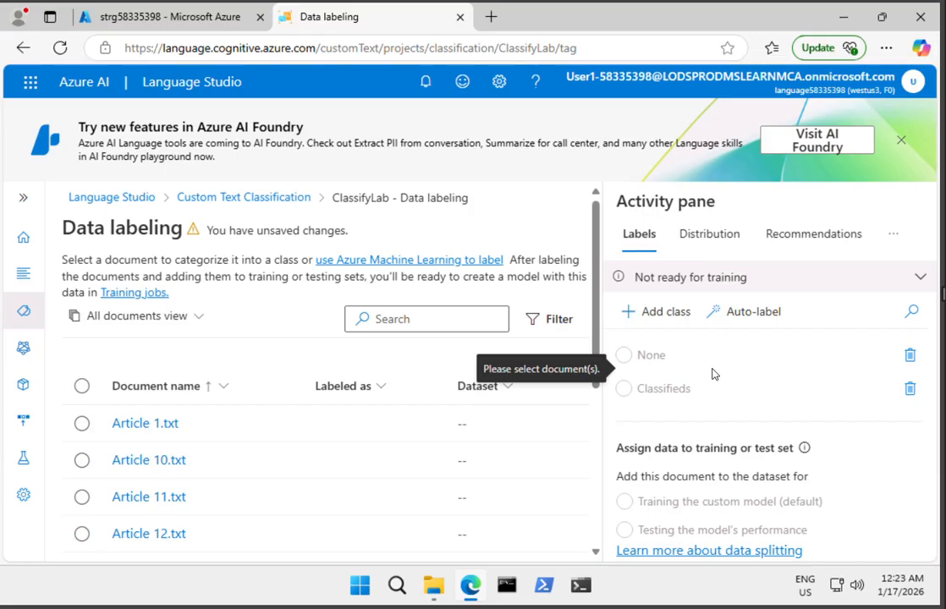
pyautogui.click(664, 313)
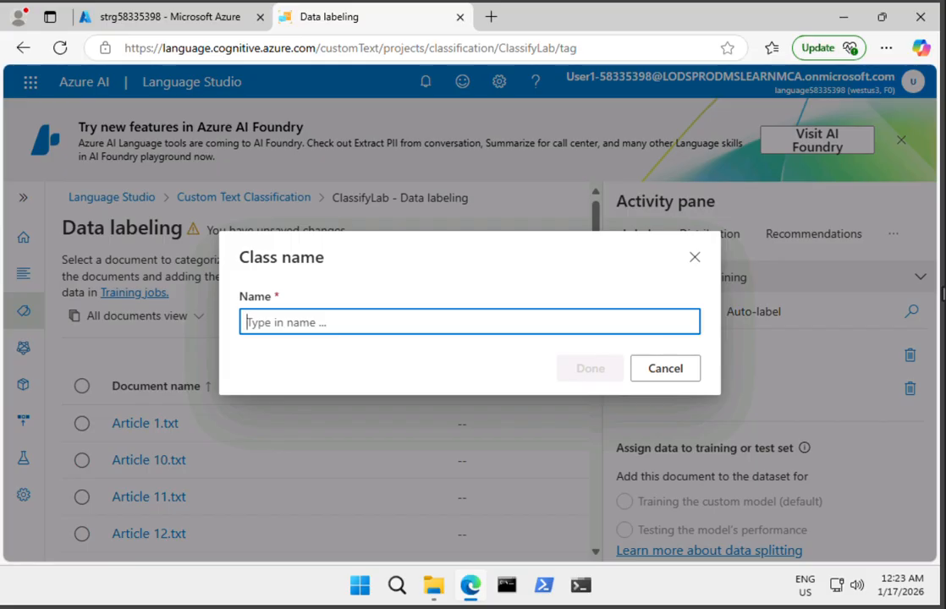
pyautogui.write('Sports')
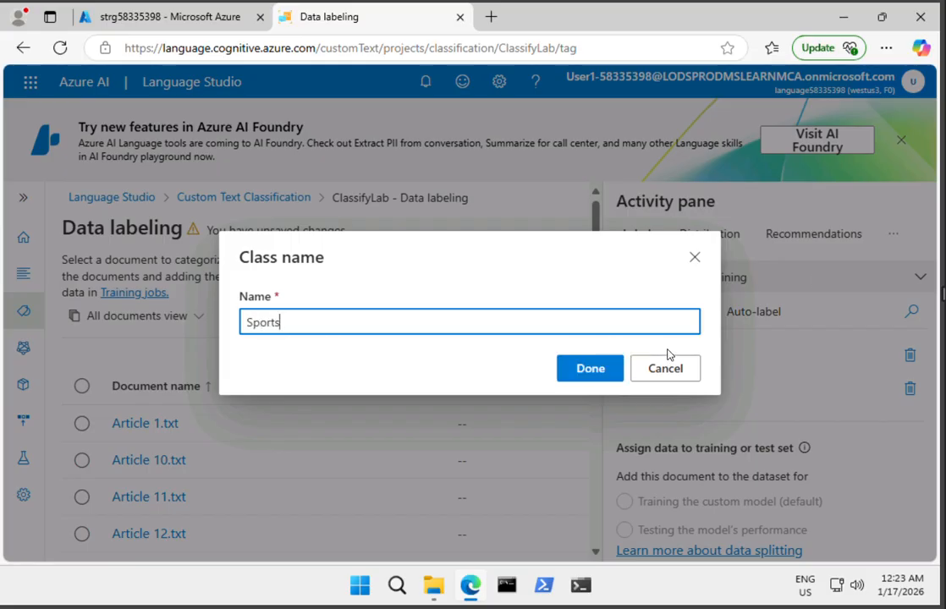
pyautogui.click(586, 366)
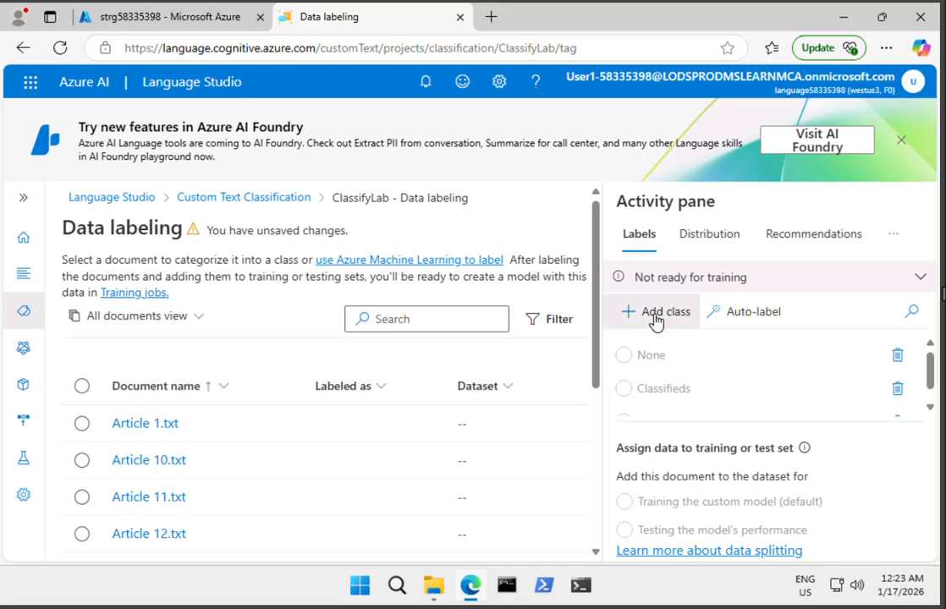
# Add the classes News and Entertainment to the labels and check the class list
pyautogui.click(656, 316)
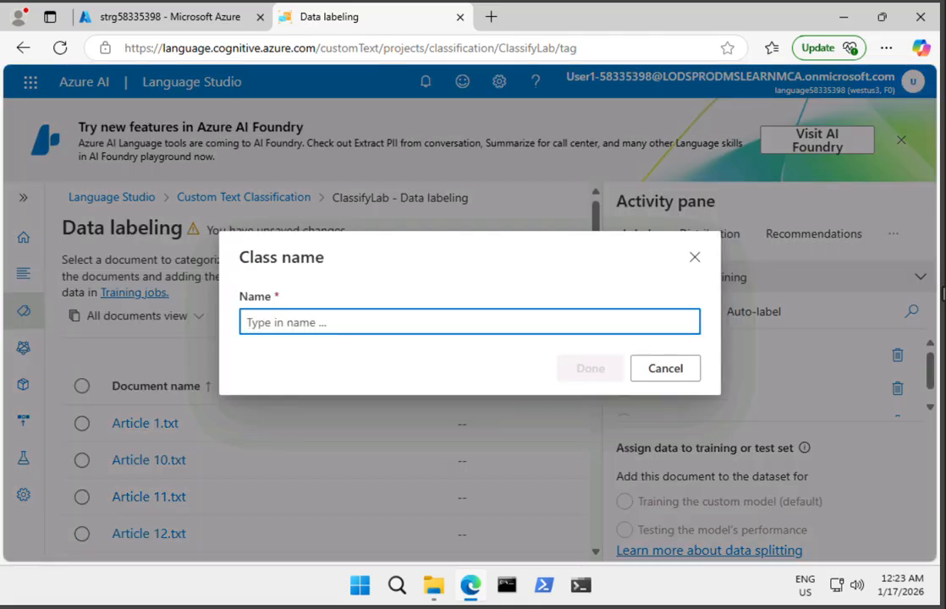
pyautogui.write('News')
pyautogui.click(592, 370)
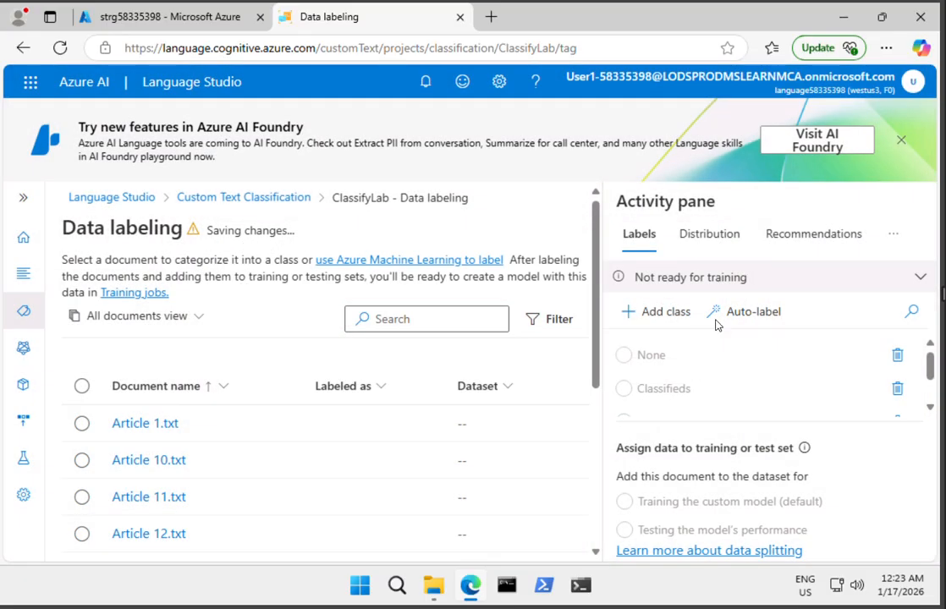
pyautogui.click(657, 318)
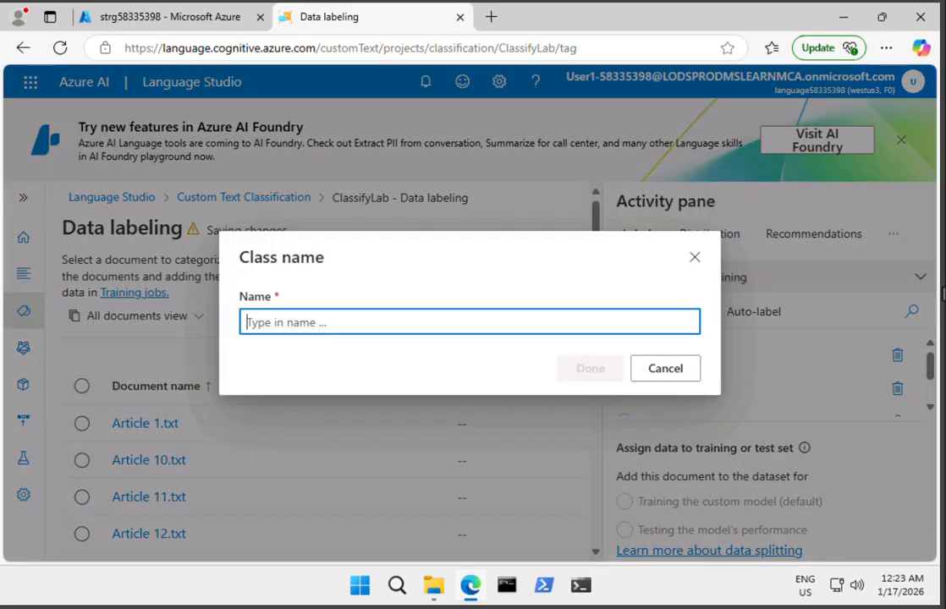
pyautogui.write('Entertainment')
pyautogui.click(583, 373)
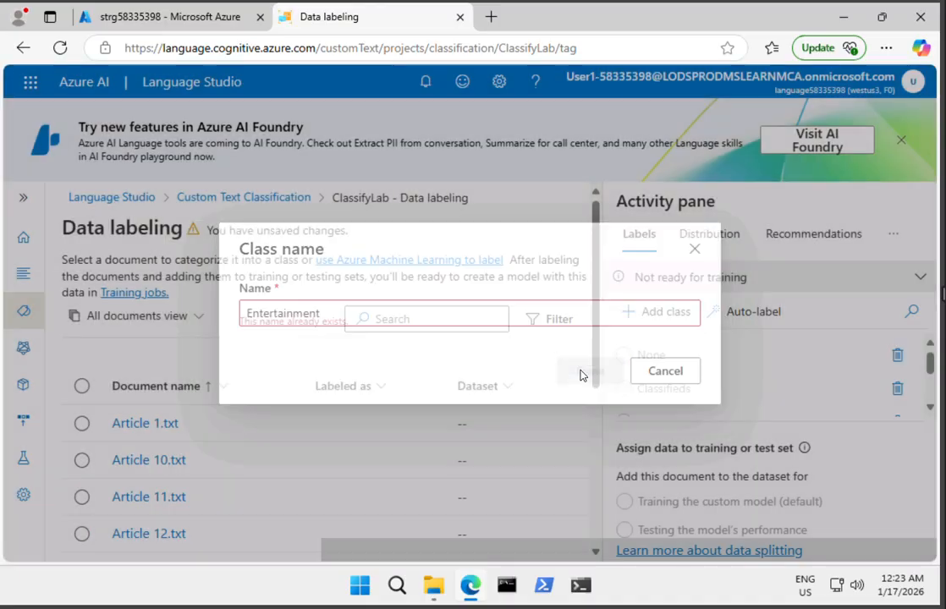
pyautogui.scroll(-3, 717, 376)
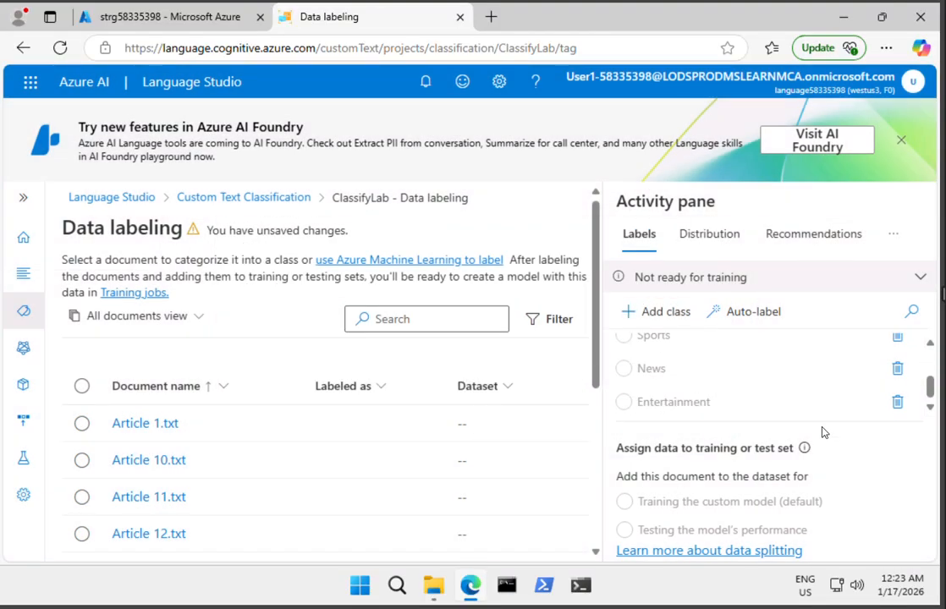
pyautogui.scroll(3, 726, 388)
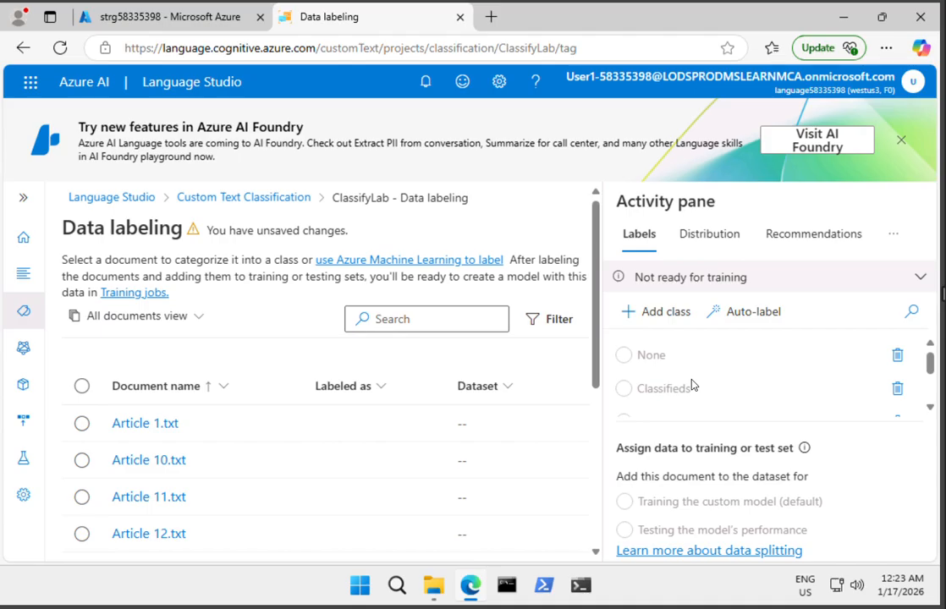
# Label Article 1.txt as Sports and assign it to the training dataset
pyautogui.moveTo(930, 371); pyautogui.dragTo(933, 411)
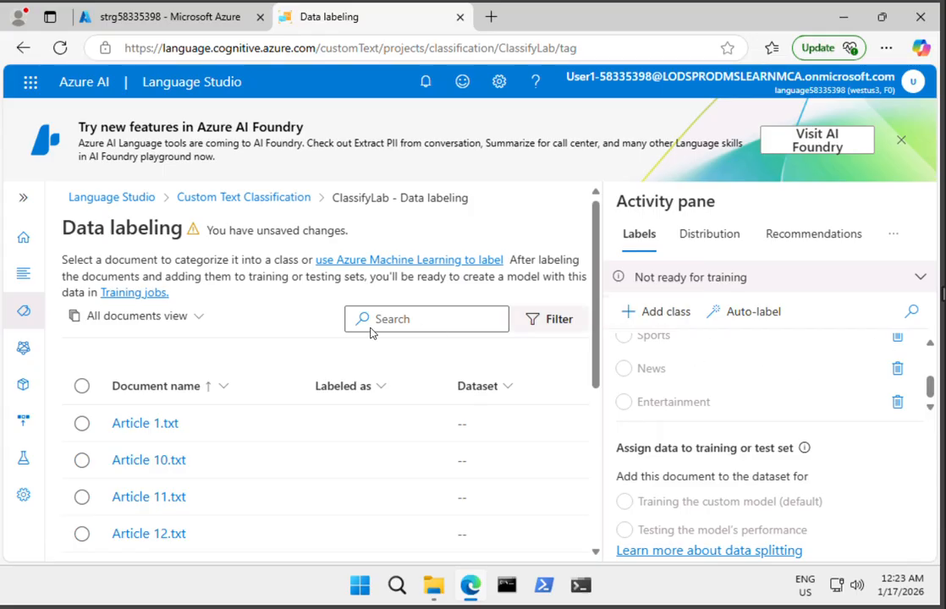
pyautogui.scroll(-2, 364, 329)
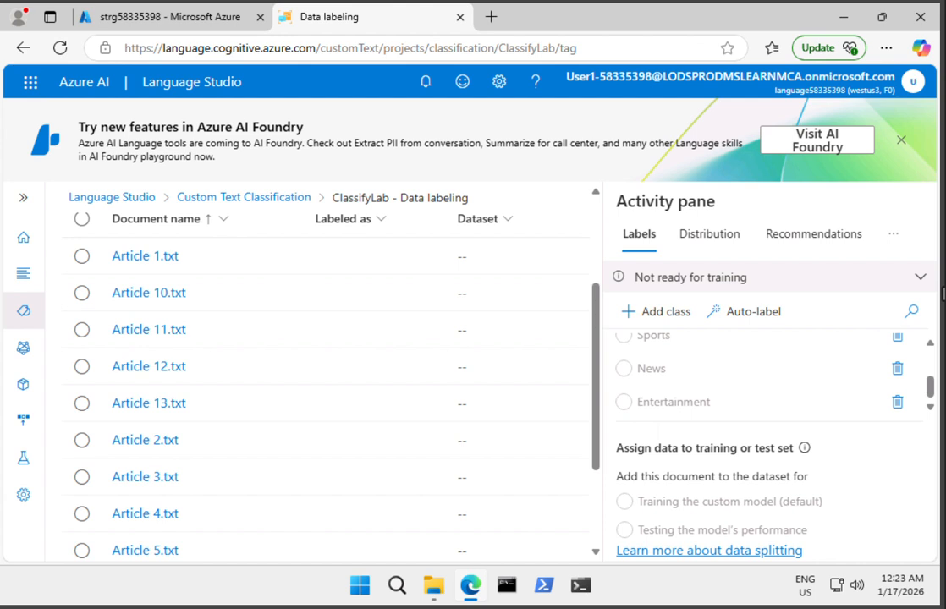
pyautogui.click(82, 257)
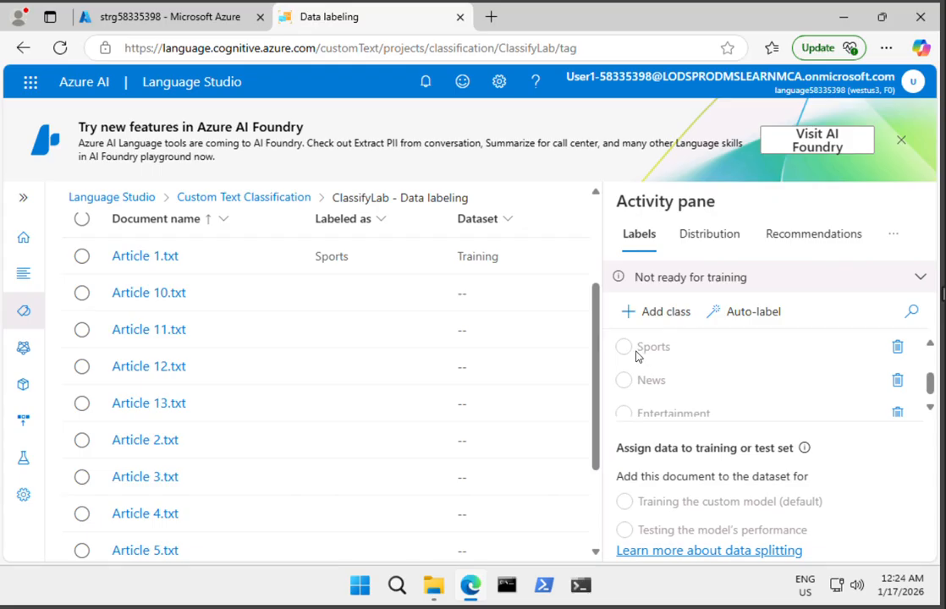
# Label Article 10.txt as News and check the assigned labels and datasets on both pages of the document list
pyautogui.click(81, 293)
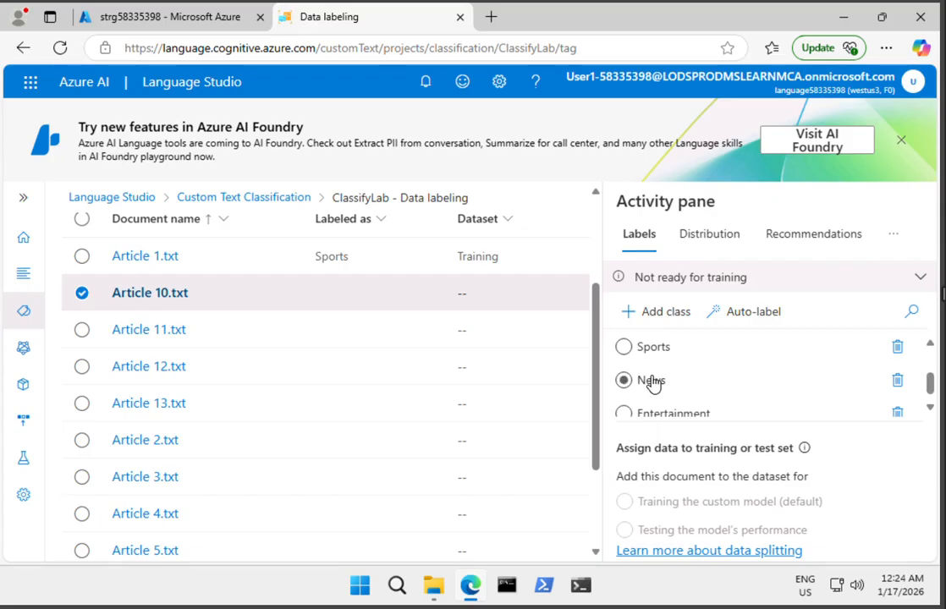
pyautogui.click(623, 380)
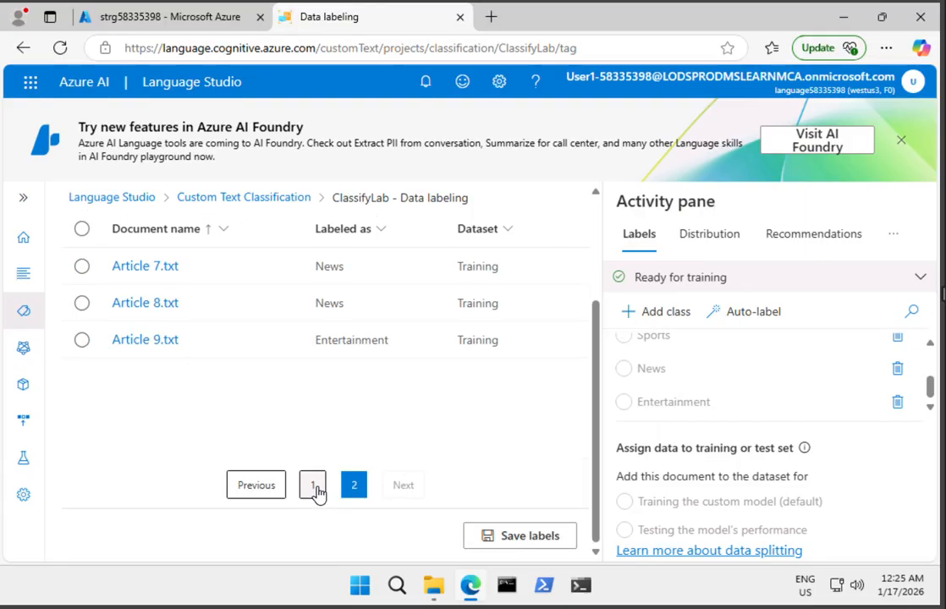
pyautogui.click(313, 486)
pyautogui.scroll(2, 302, 377)
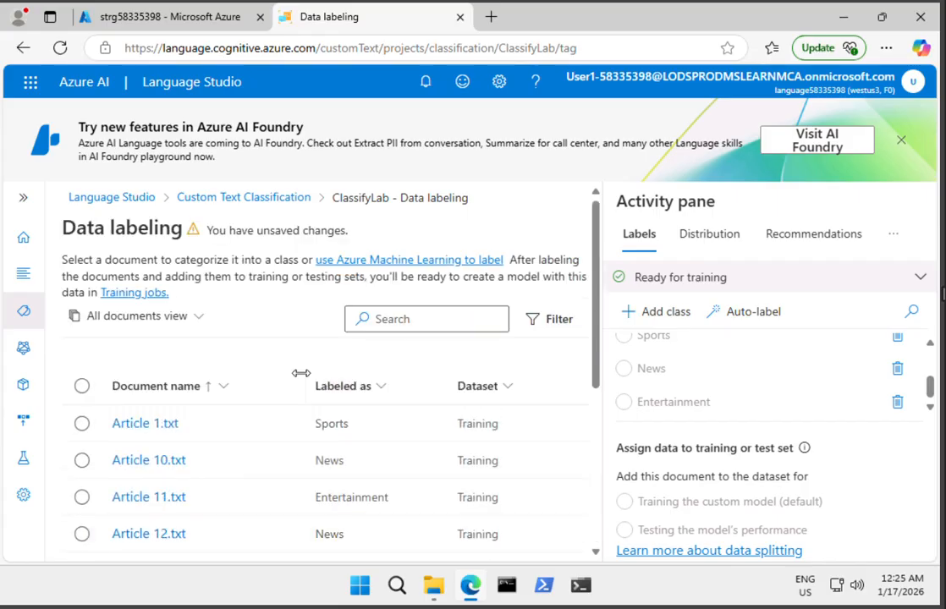
pyautogui.scroll(-4, 238, 422)
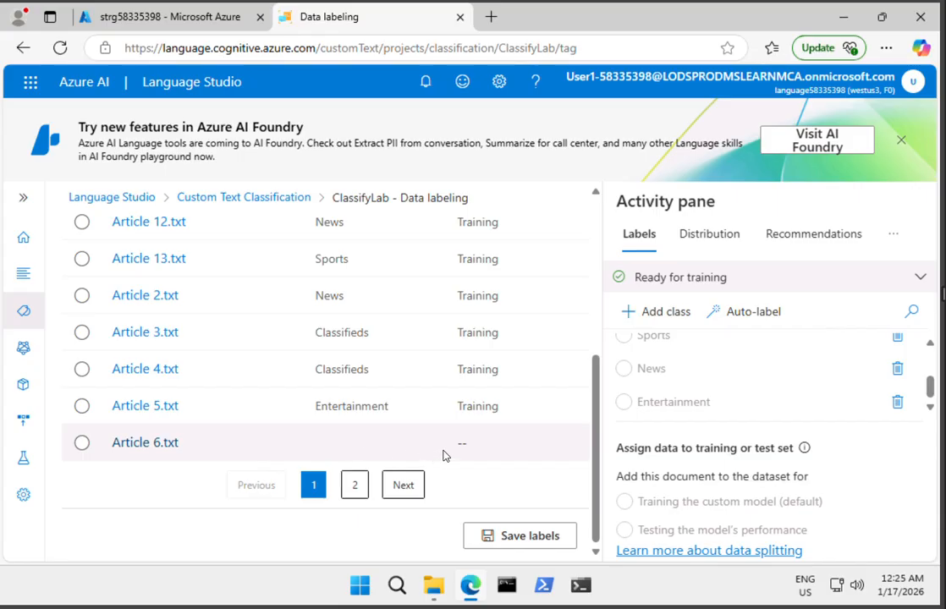
pyautogui.click(354, 484)
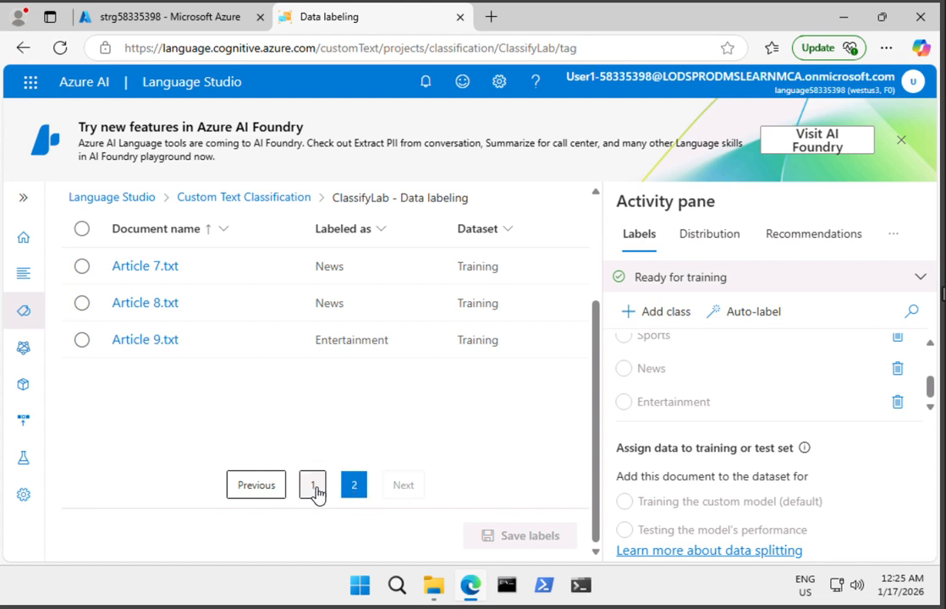
# Label Article 6.txt as Entertainment and save the project's labels
pyautogui.click(313, 488)
pyautogui.scroll(-2, 342, 452)
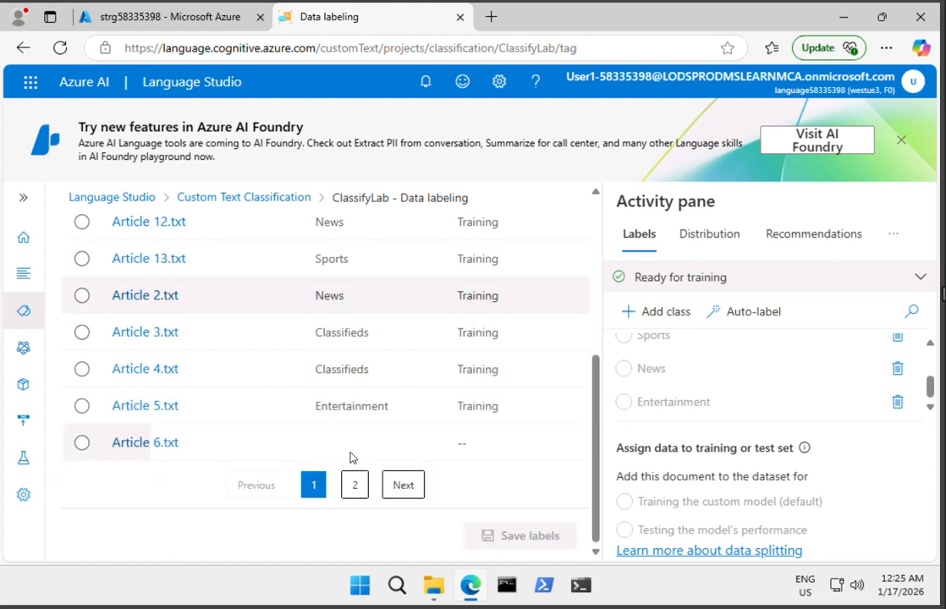
pyautogui.click(82, 445)
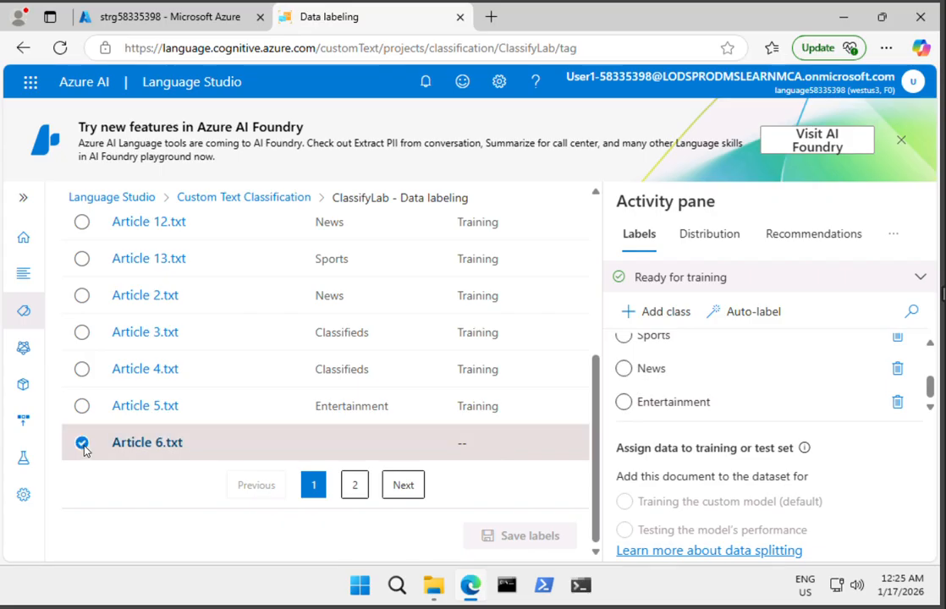
pyautogui.click(623, 403)
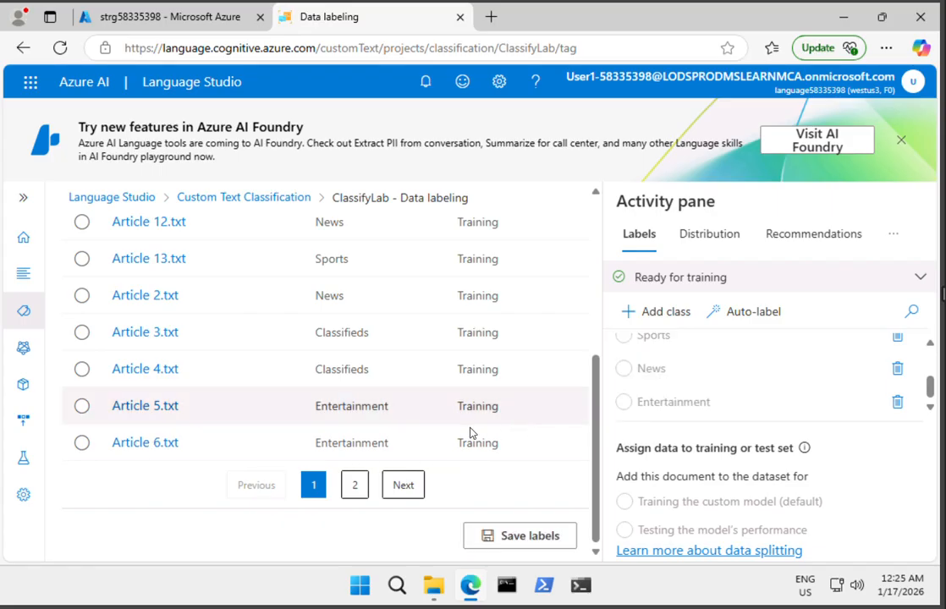
pyautogui.click(541, 544)
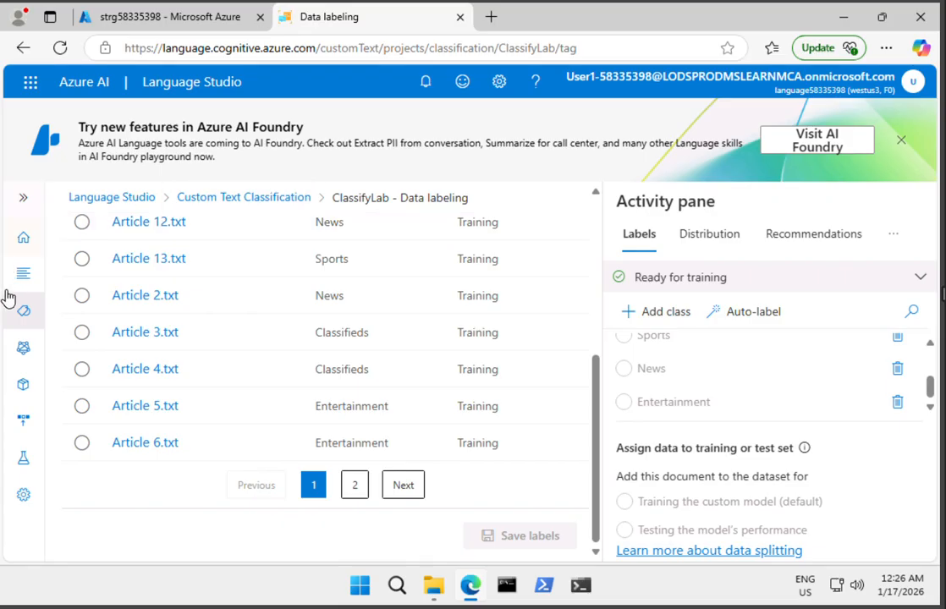
# Set up a training job for a new model named ClassifyArticles and review the data splitting options
pyautogui.click(23, 350)
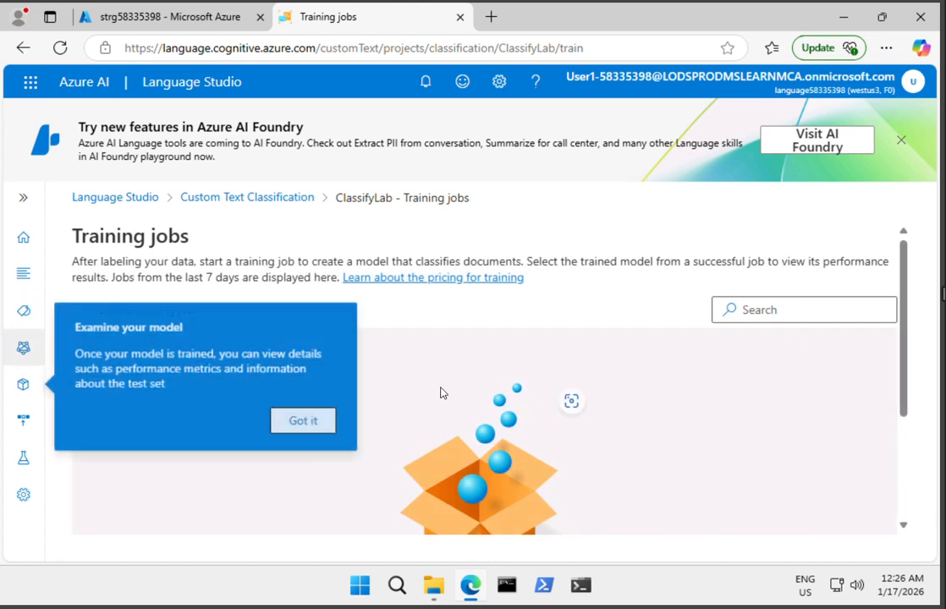
pyautogui.click(306, 423)
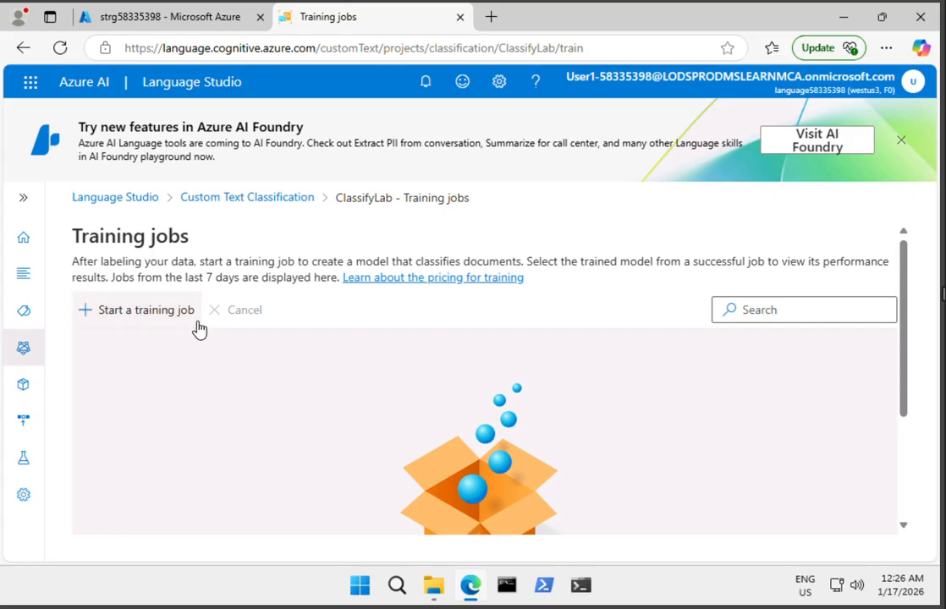
pyautogui.click(126, 319)
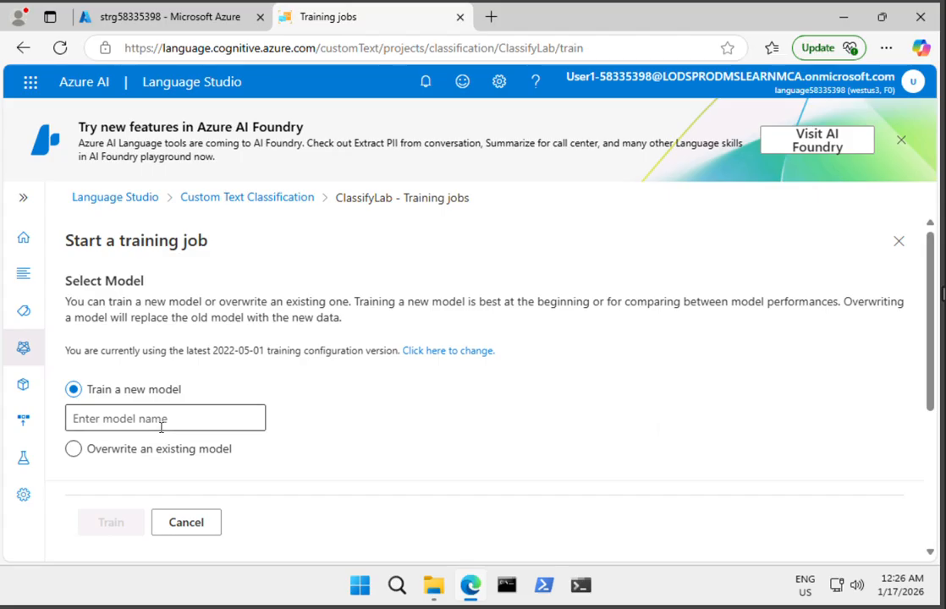
pyautogui.click(157, 419)
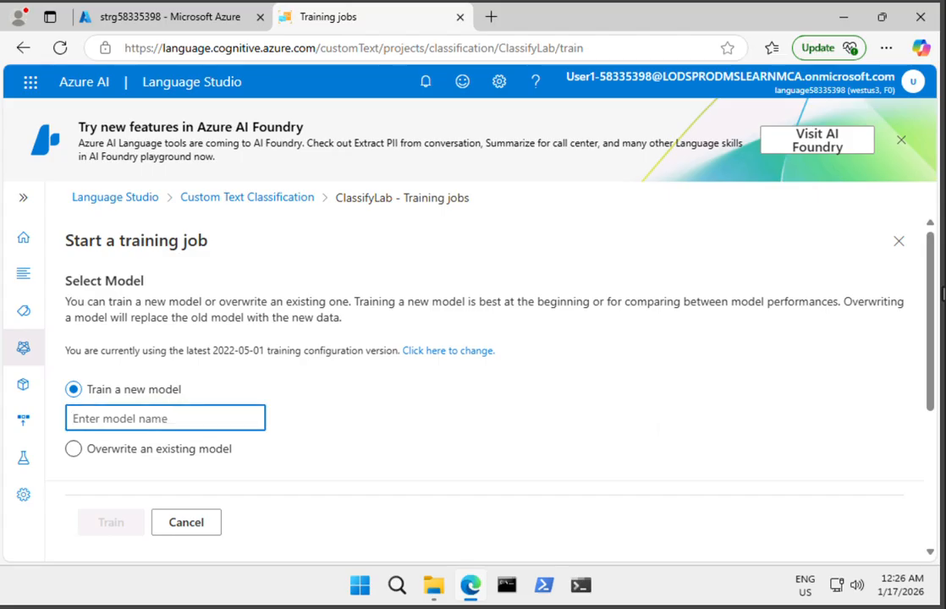
pyautogui.write('ClassifyArticles')
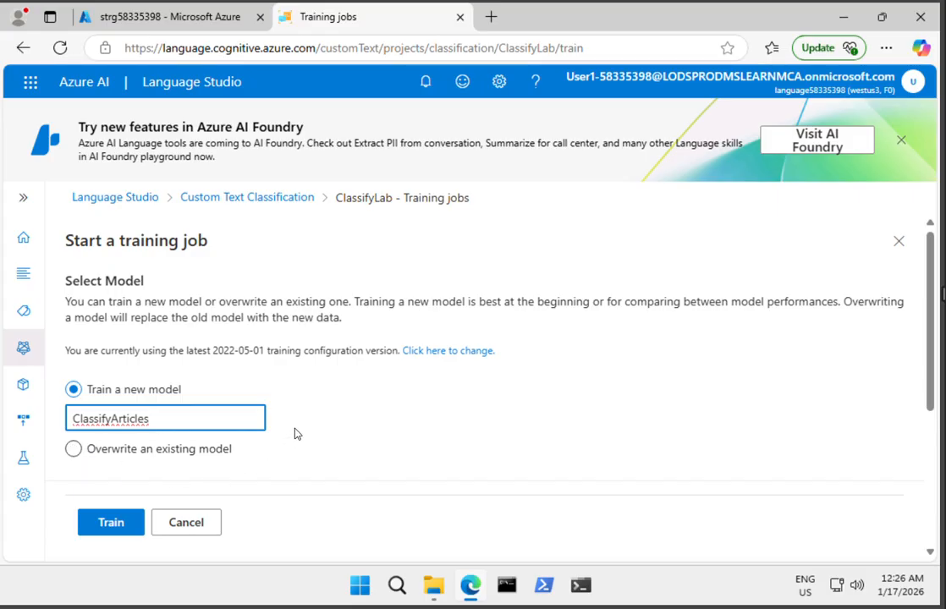
pyautogui.scroll(-2, 295, 434)
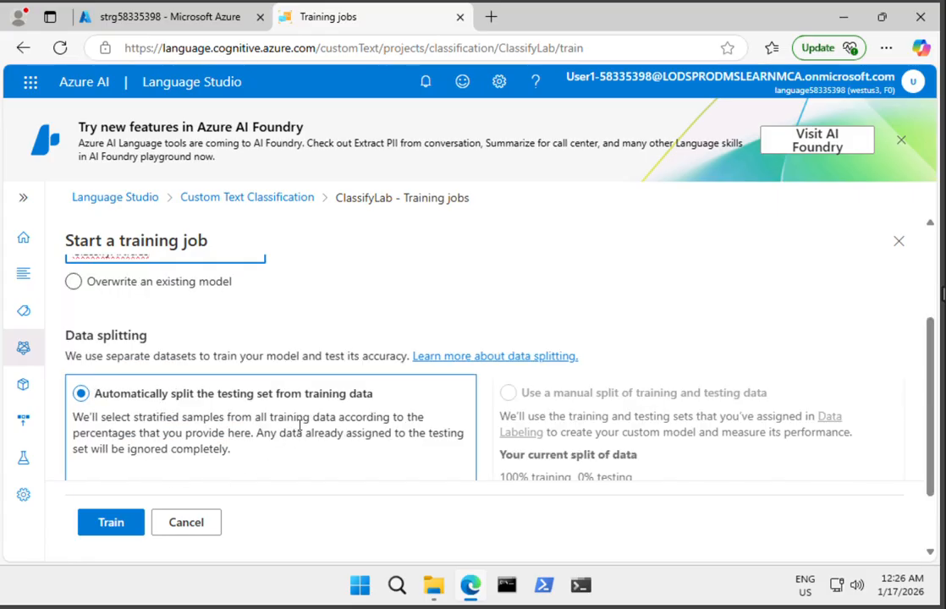
pyautogui.scroll(2, 300, 425)
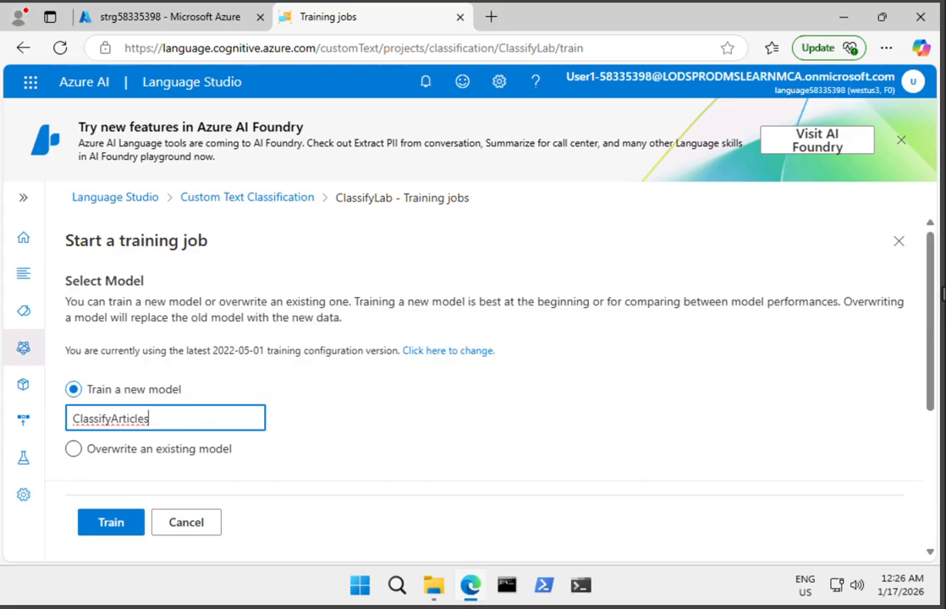
pyautogui.scroll(-2, 474, 355)
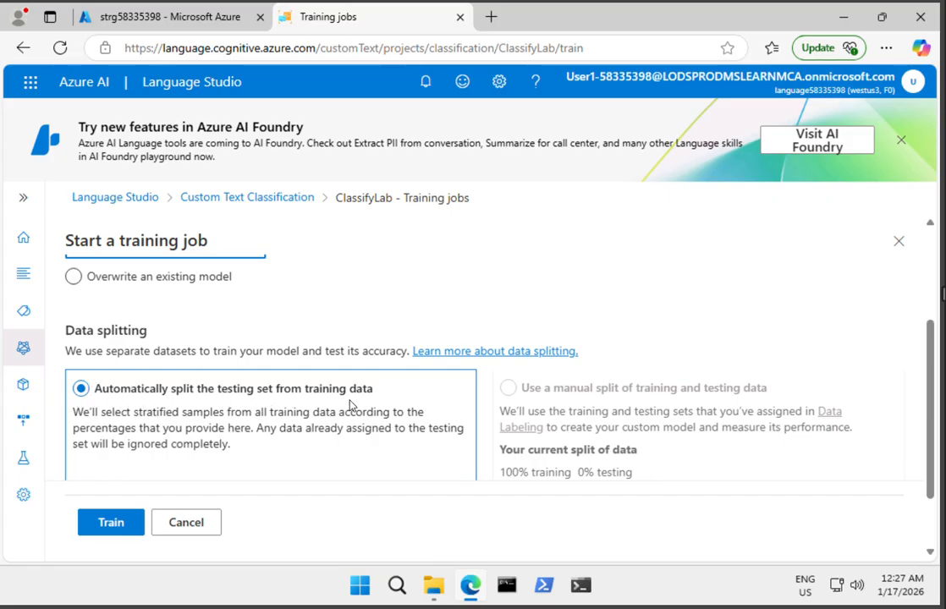
pyautogui.moveTo(508, 393)
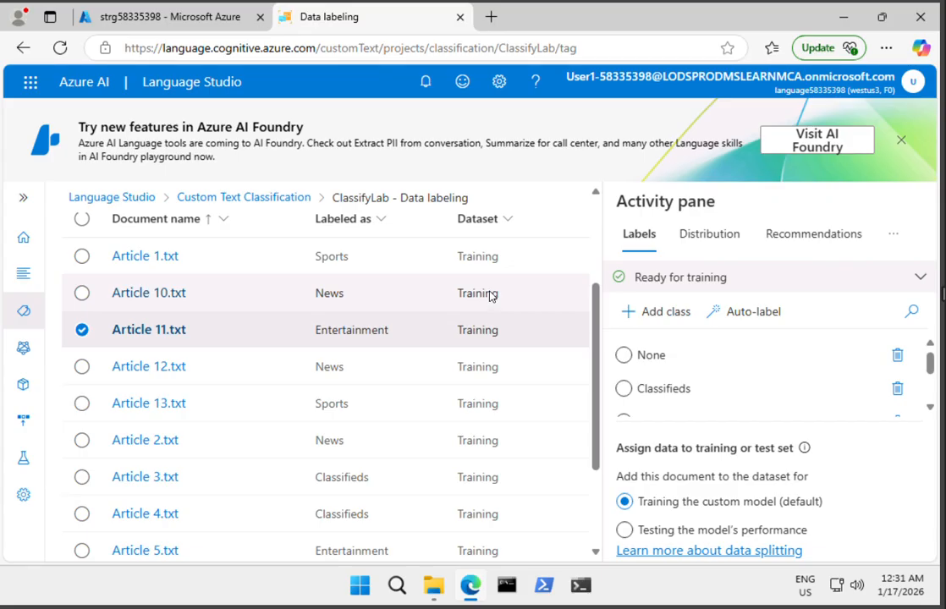
# Assign Article 11.txt, Article 12.txt and Article 13.txt to the testing dataset on the data labeling page
pyautogui.click(626, 530)
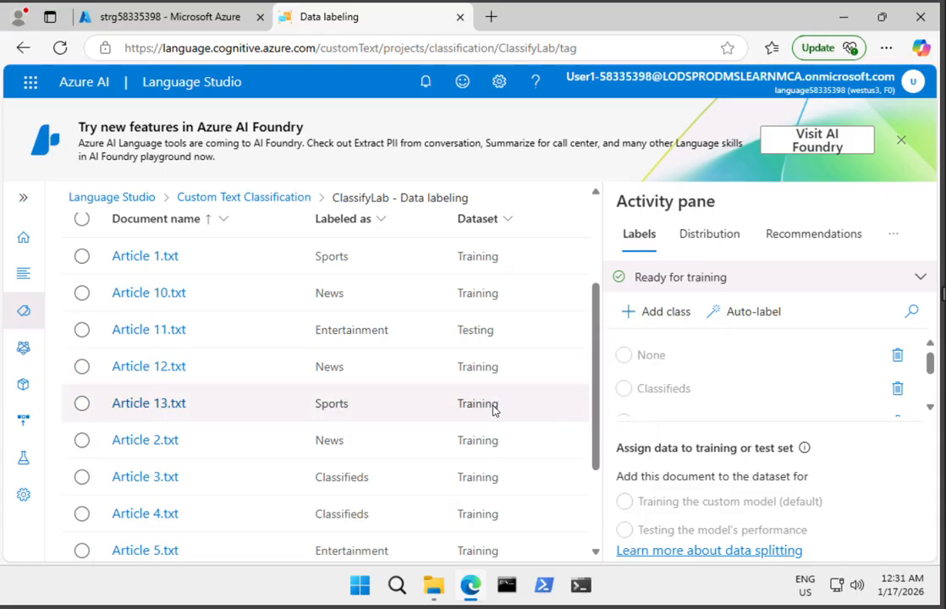
pyautogui.click(78, 370)
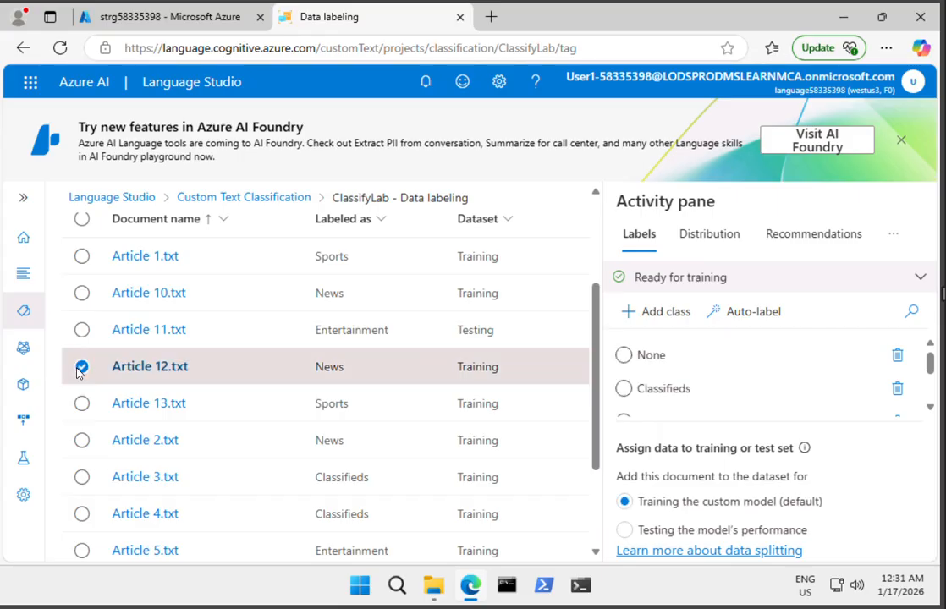
pyautogui.click(624, 533)
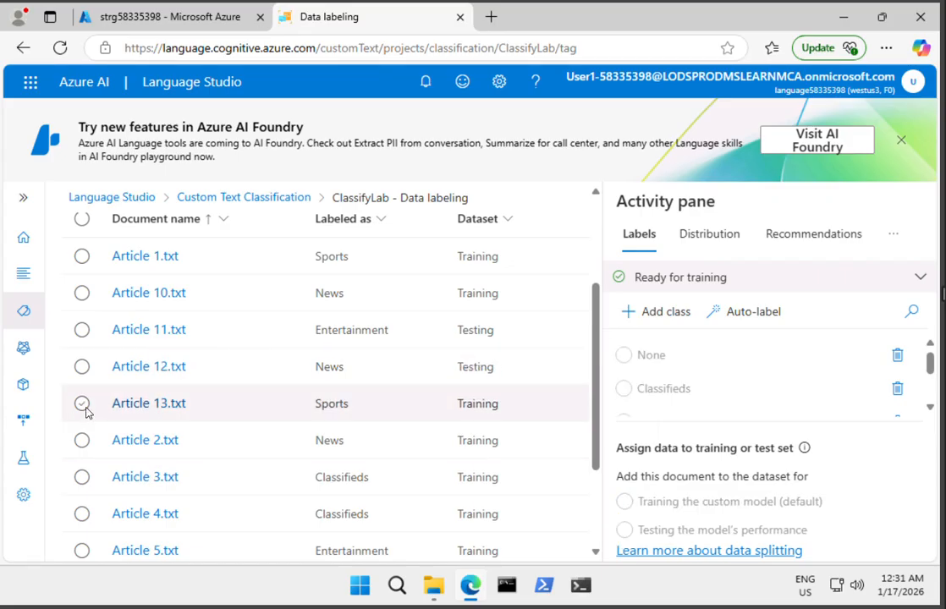
pyautogui.click(85, 409)
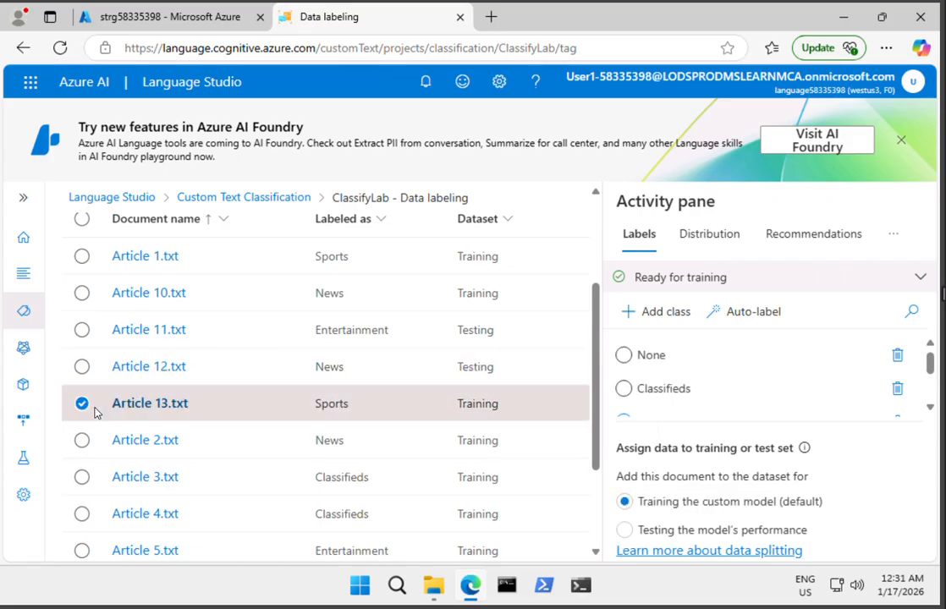
pyautogui.click(624, 530)
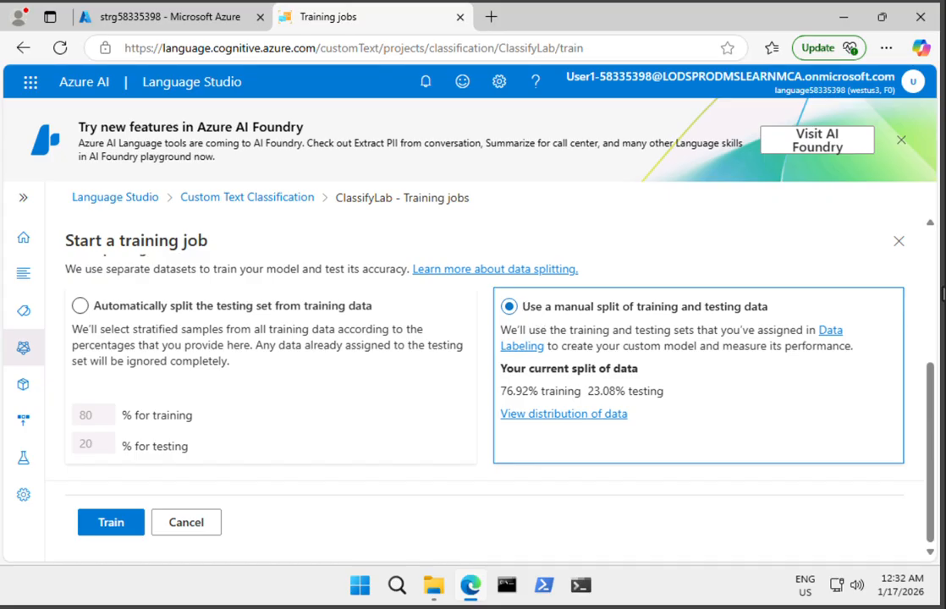
# Start training ClassifyArticles with a manual split of training and testing data and check the job's progress in the notifications
pyautogui.click(120, 526)
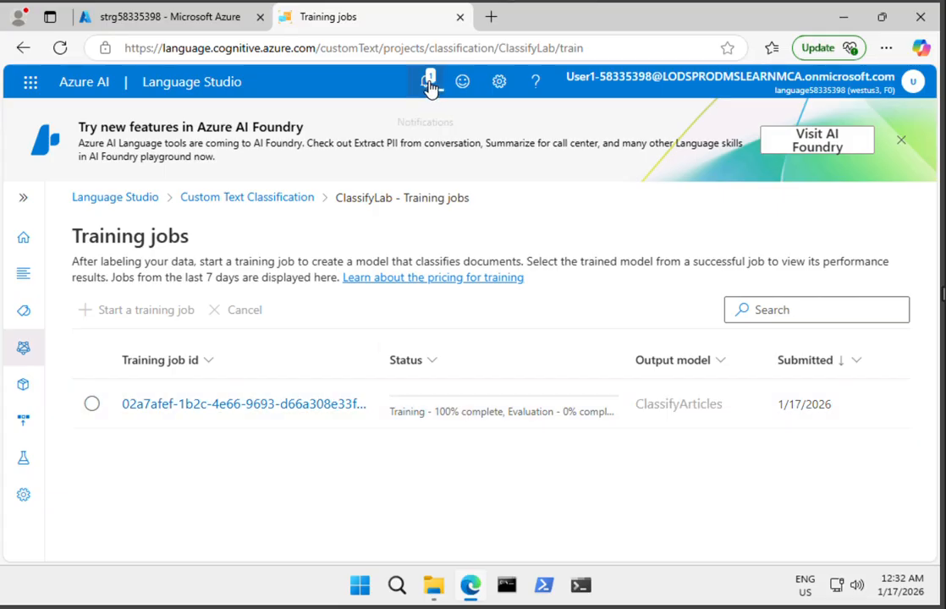
pyautogui.click(429, 85)
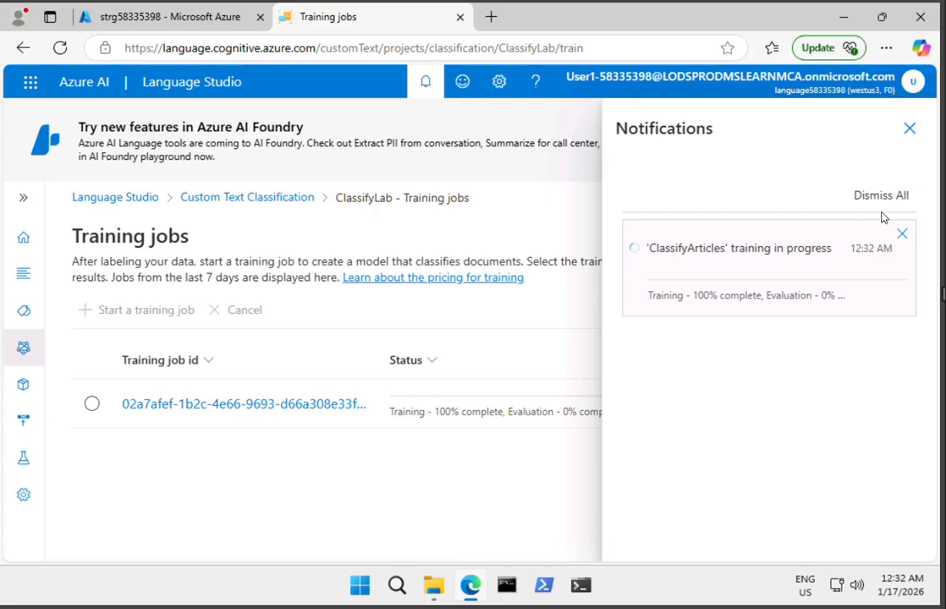
pyautogui.click(910, 130)
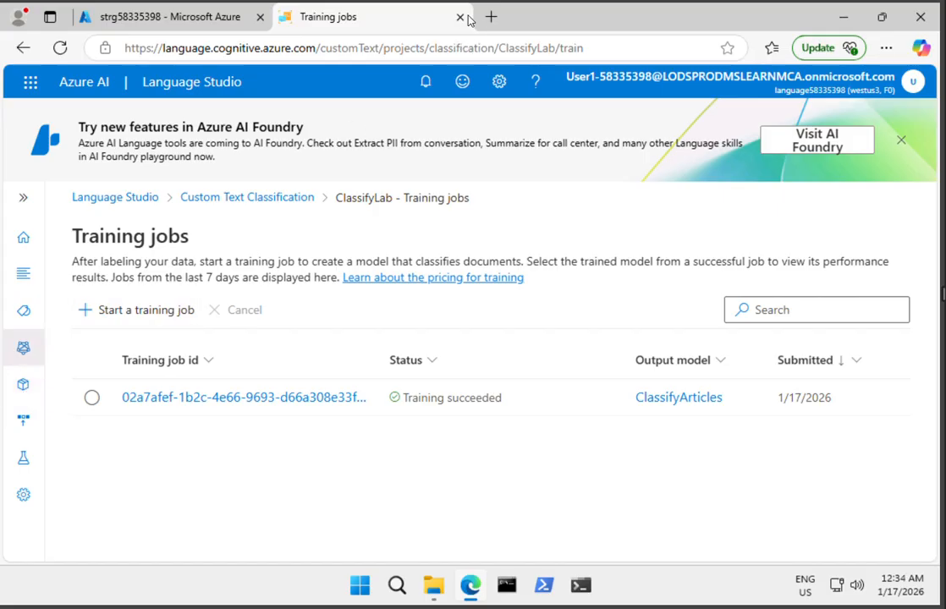
# Open the performance details of the ClassifyArticles model and review its overview scores and test set details
pyautogui.click(25, 386)
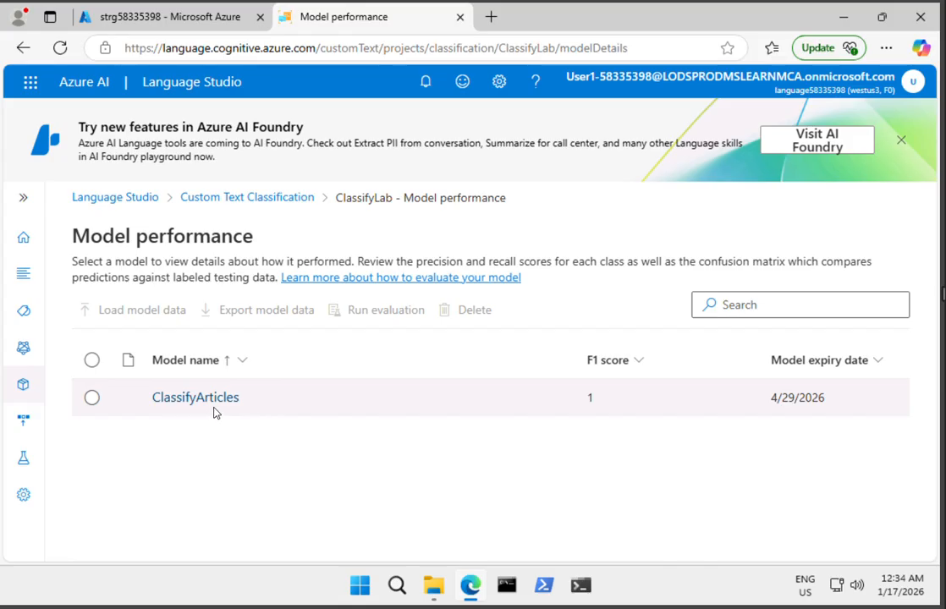
pyautogui.click(92, 397)
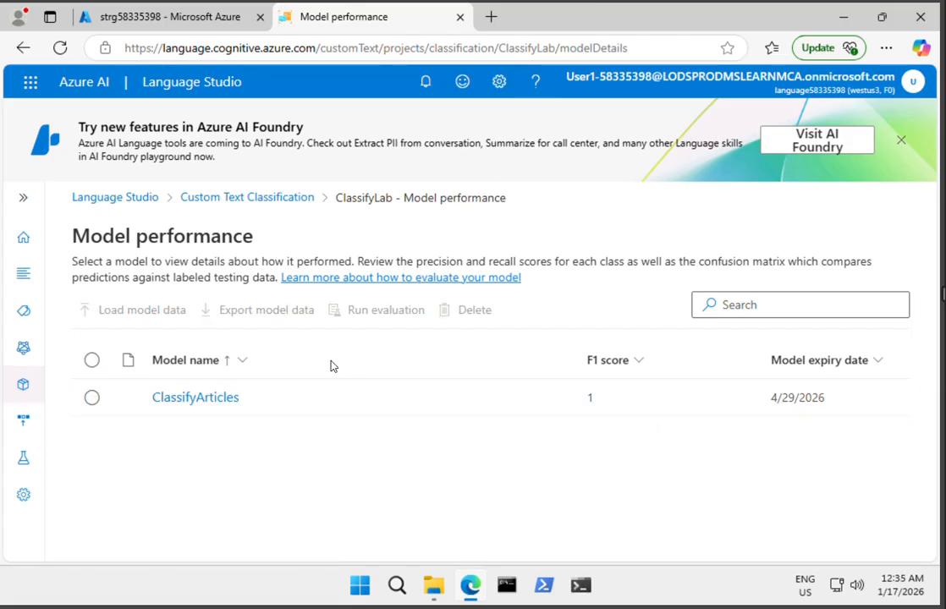
pyautogui.click(195, 398)
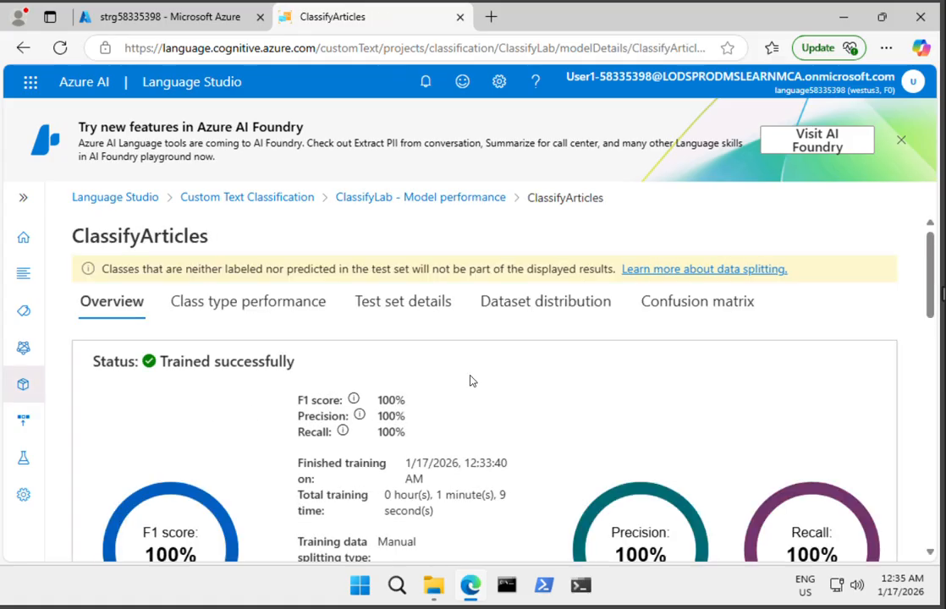
pyautogui.scroll(-2, 471, 380)
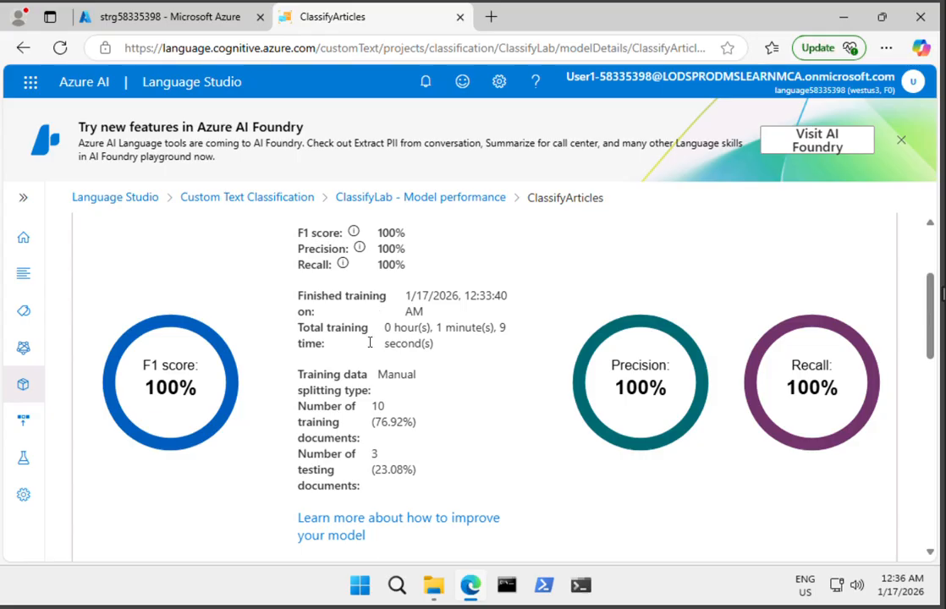
pyautogui.scroll(2, 369, 356)
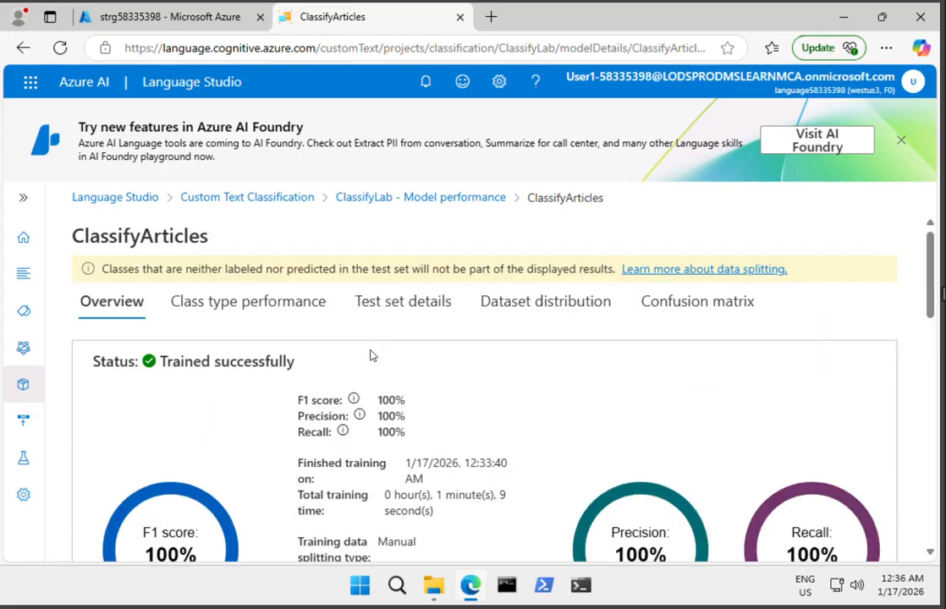
pyautogui.scroll(-2, 370, 355)
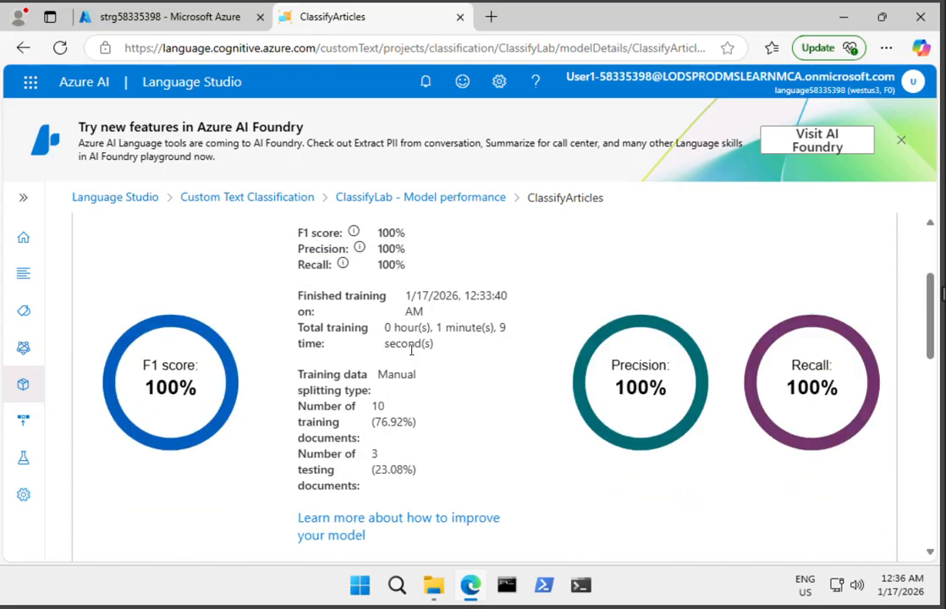
pyautogui.scroll(2, 390, 345)
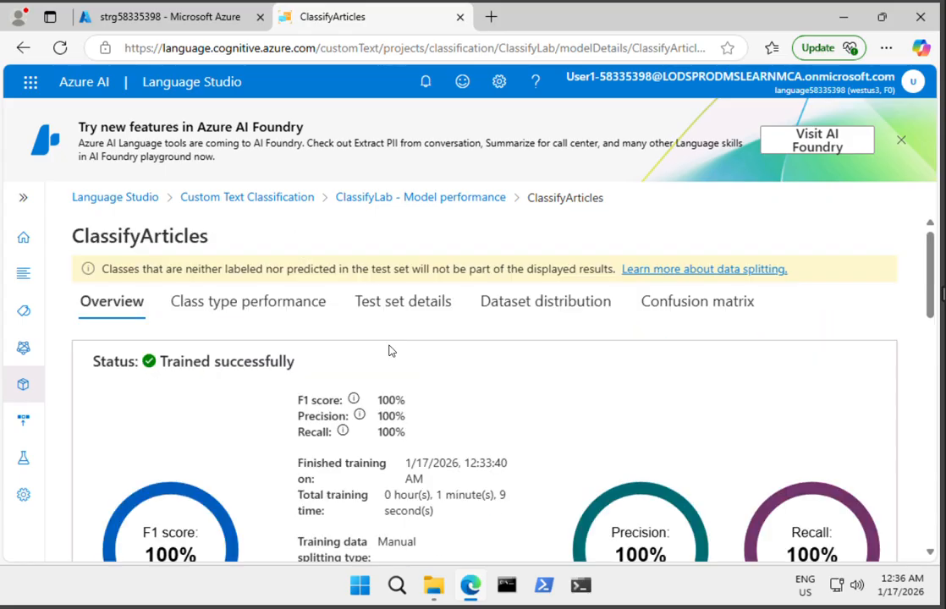
pyautogui.click(405, 303)
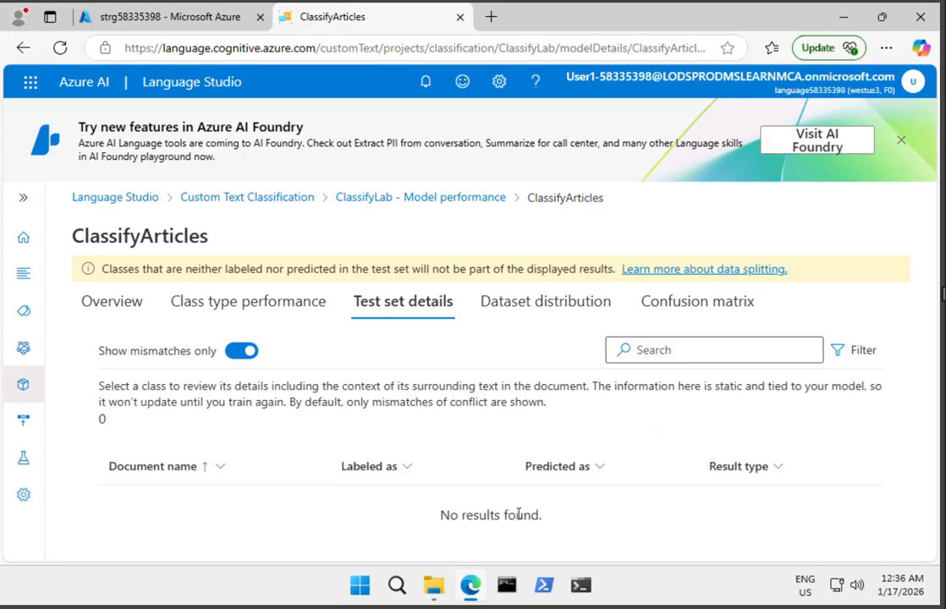
pyautogui.click(132, 314)
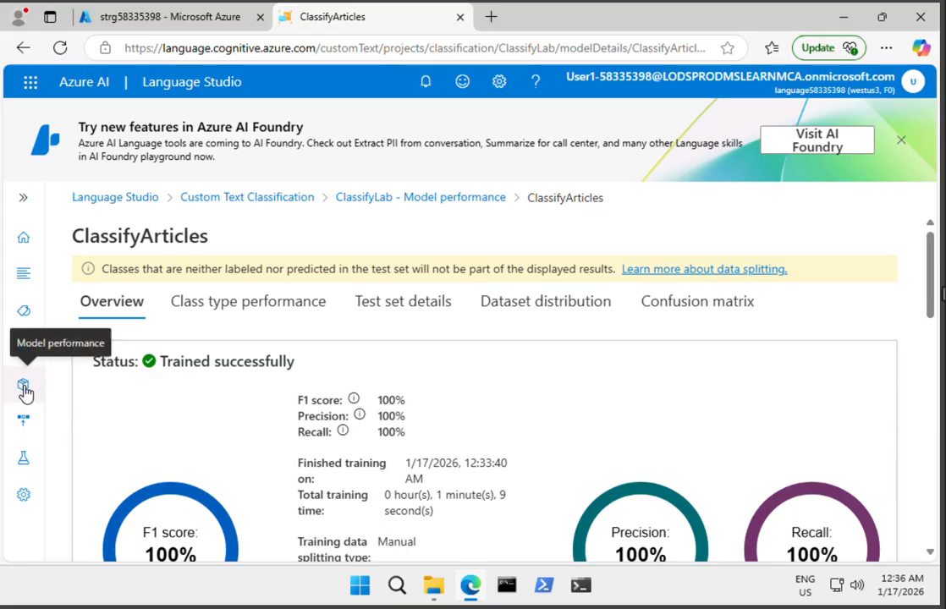
# Set up a new deployment named articles and assign the trained ClassifyArticles model to it
pyautogui.click(25, 421)
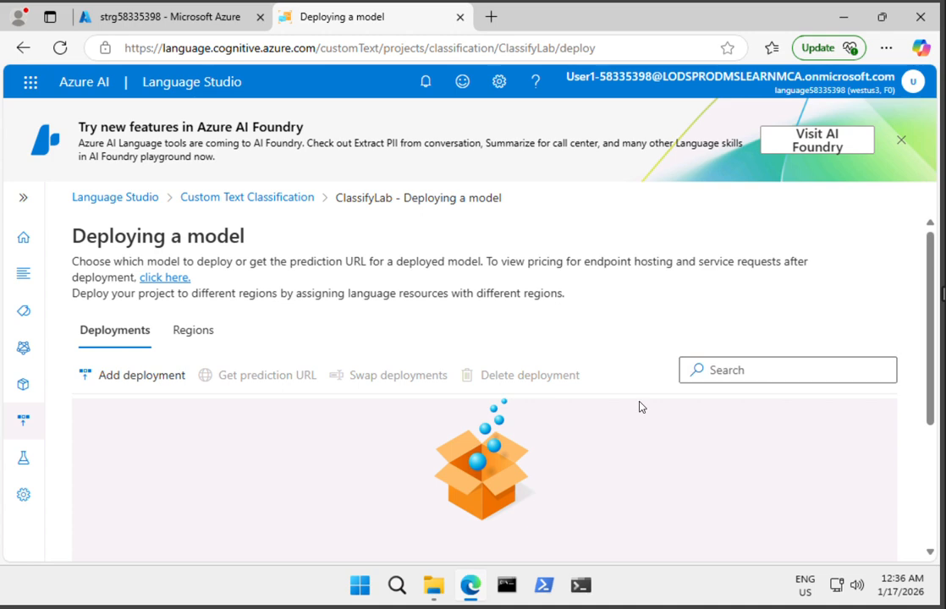
pyautogui.click(135, 383)
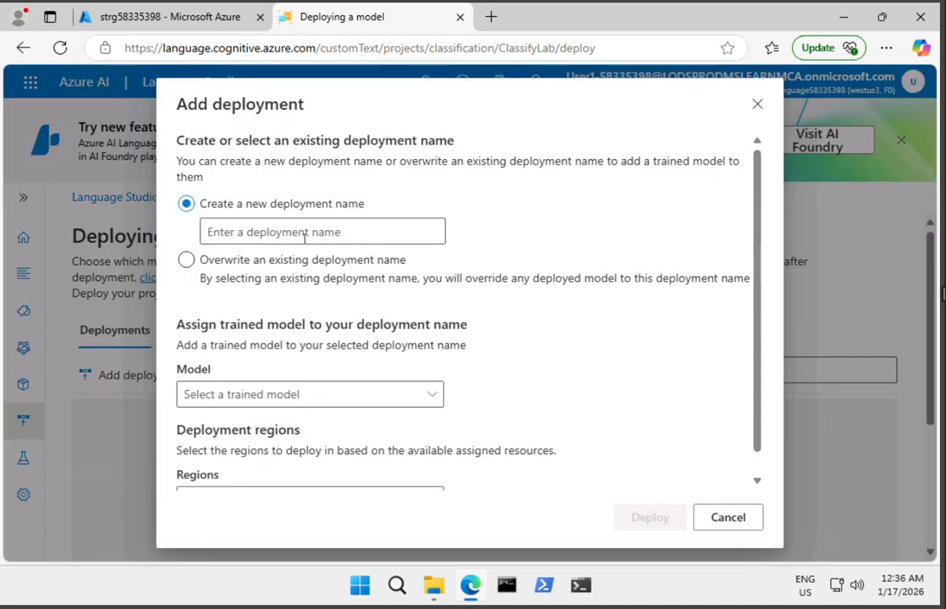
pyautogui.click(302, 232)
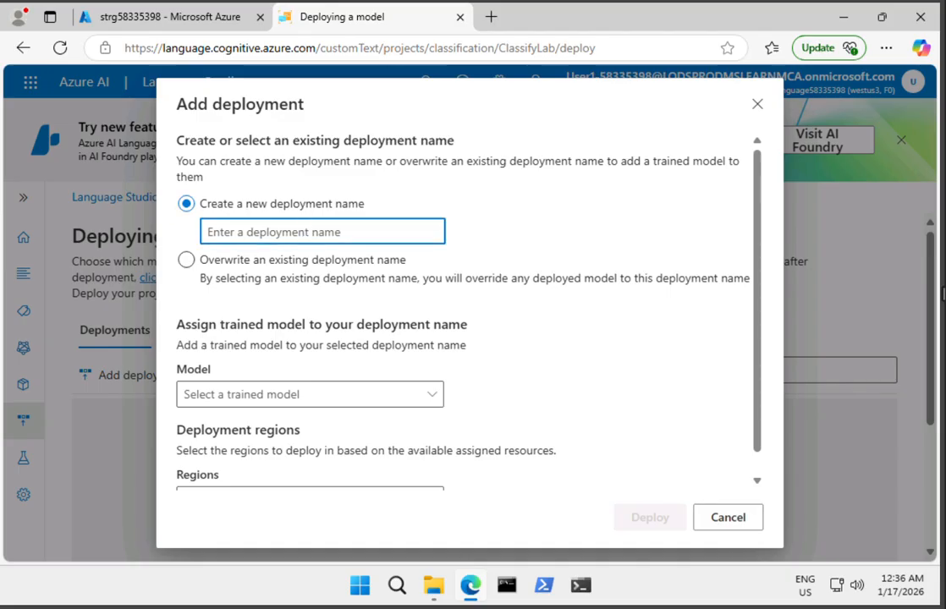
pyautogui.write('articles')
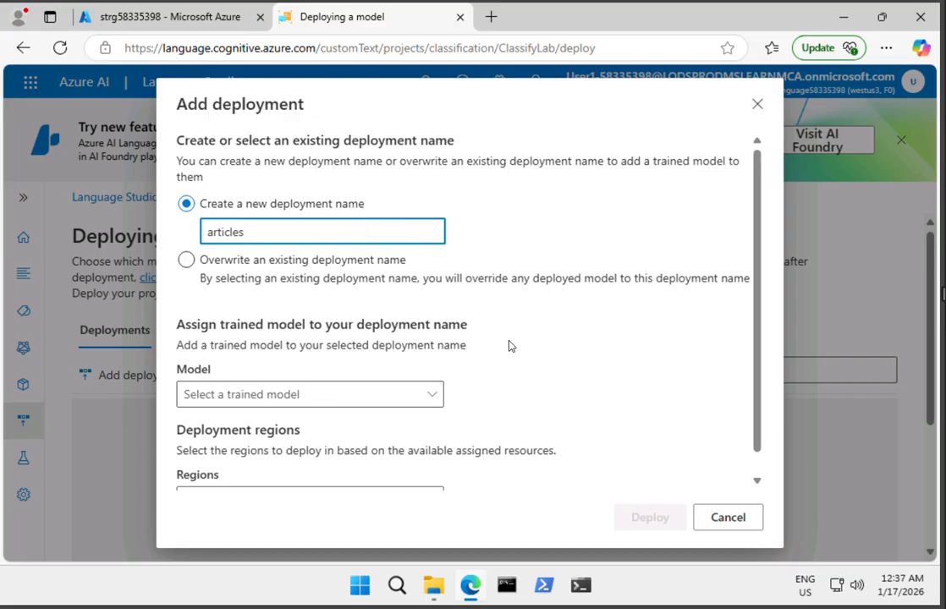
pyautogui.click(433, 400)
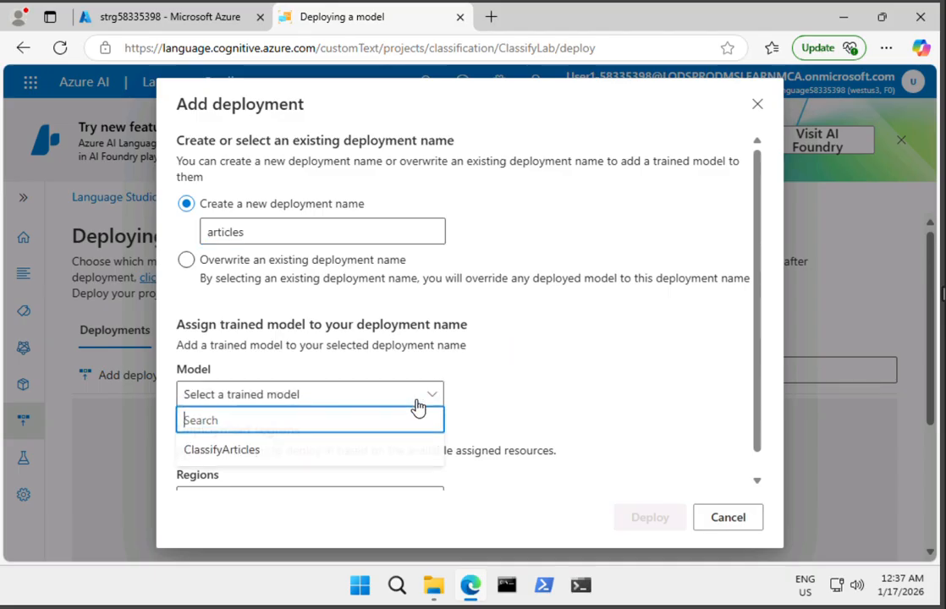
pyautogui.click(242, 453)
# Check the available deployment regions, deploy the model with West US 3 selected, and look over the deployments page
pyautogui.scroll(-1, 561, 347)
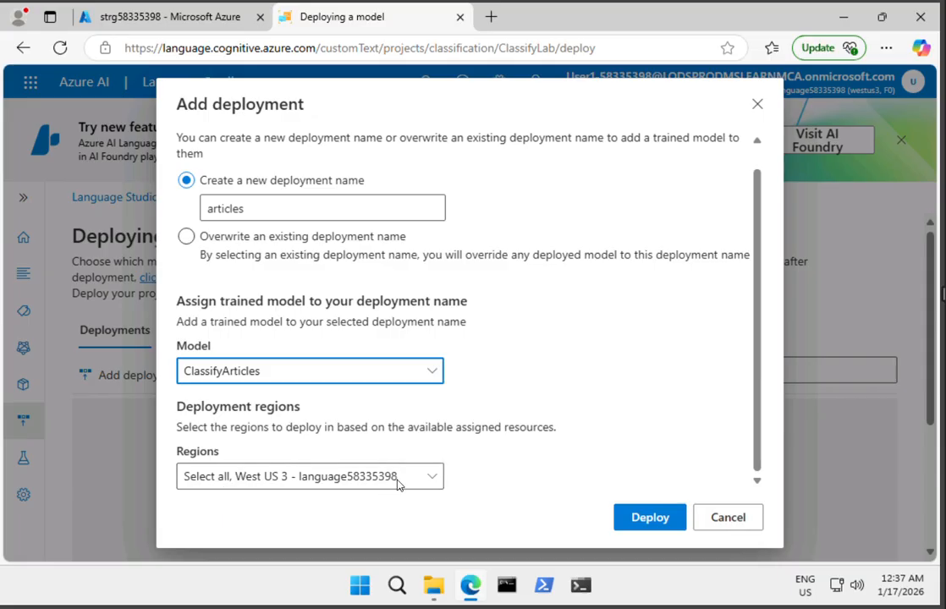
pyautogui.click(429, 478)
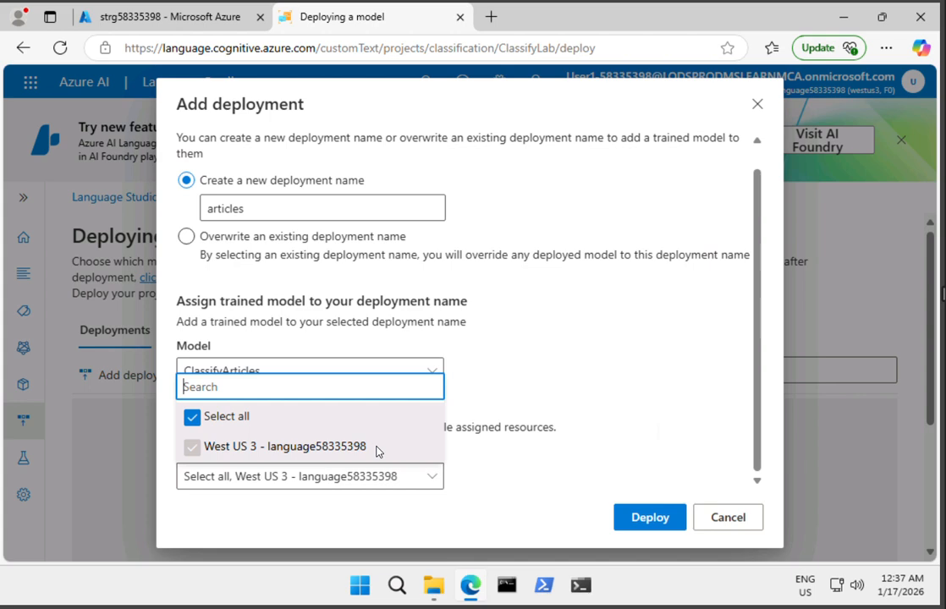
pyautogui.click(489, 479)
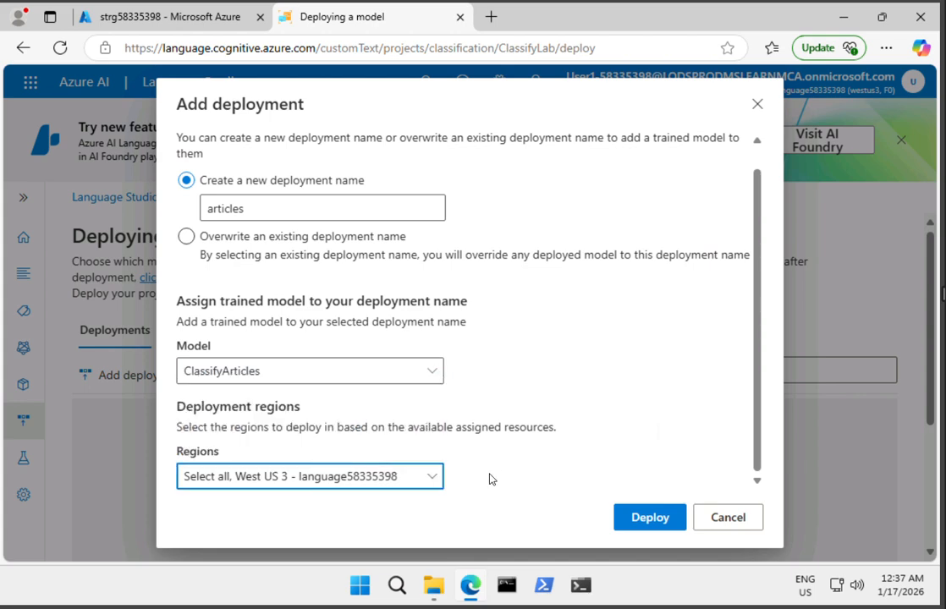
pyautogui.click(649, 517)
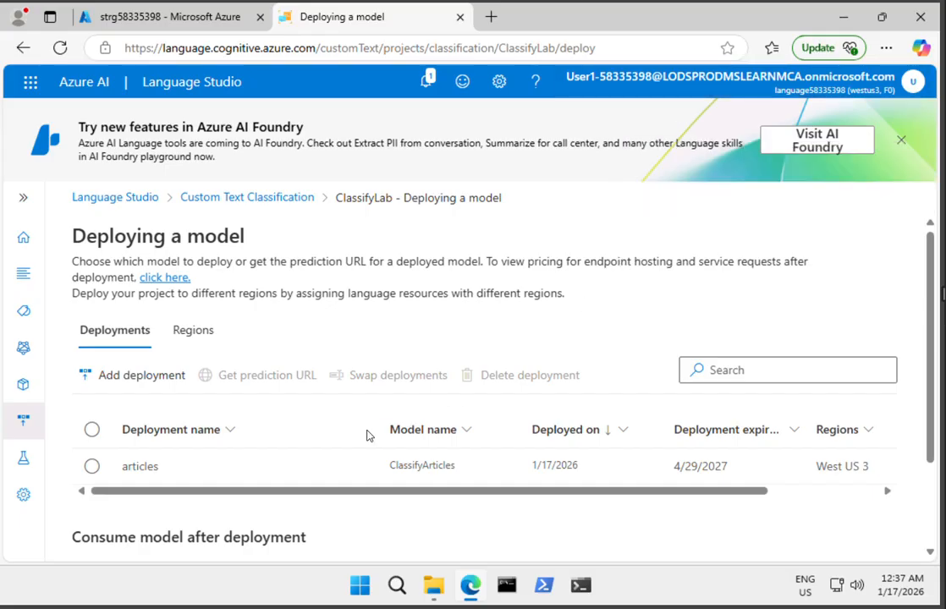
pyautogui.scroll(-2, 273, 485)
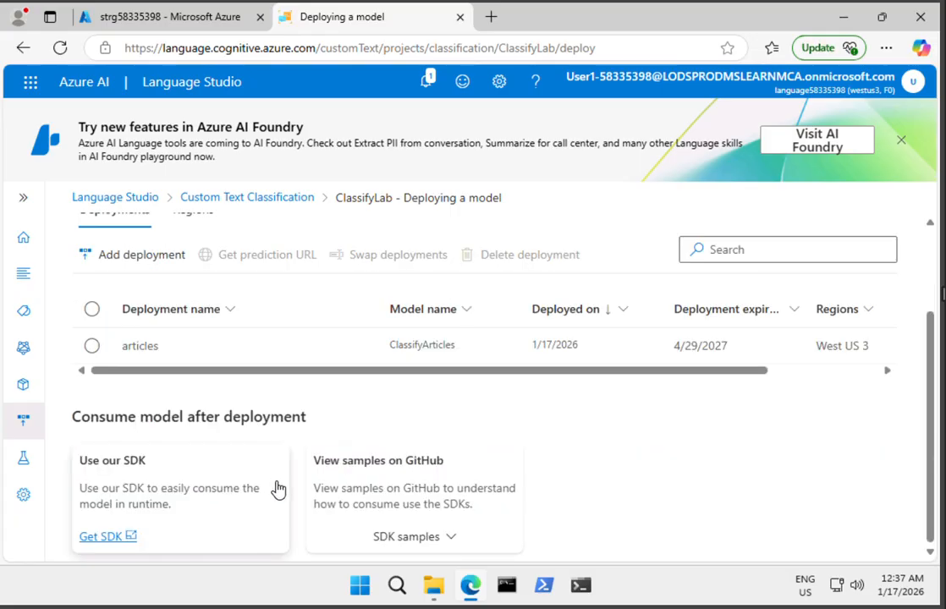
pyautogui.scroll(2, 288, 495)
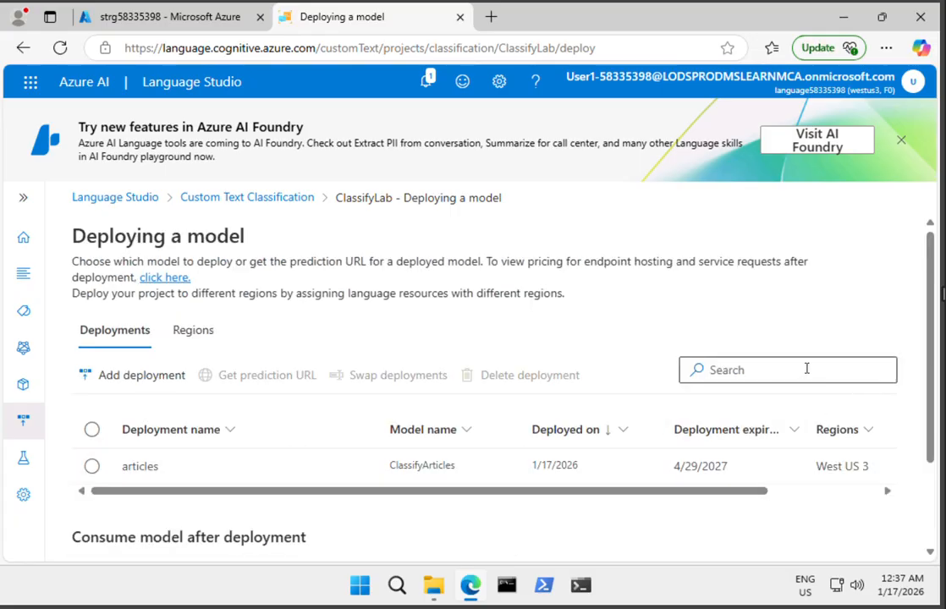